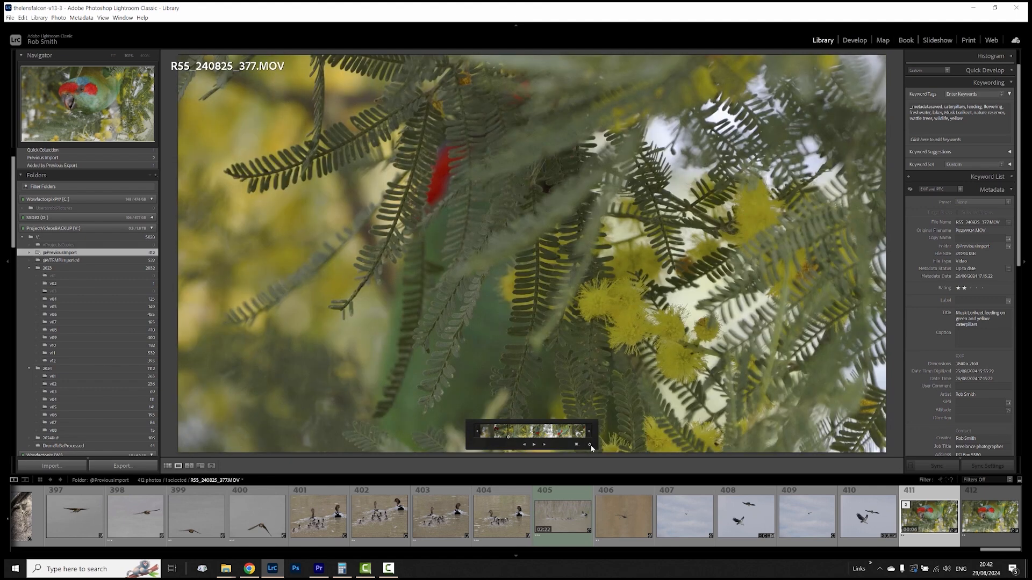
Collapse the clip's trim controls, return to the thumbnail grid, and open the Musk Lorikeet video in Loupe view
click(590, 445)
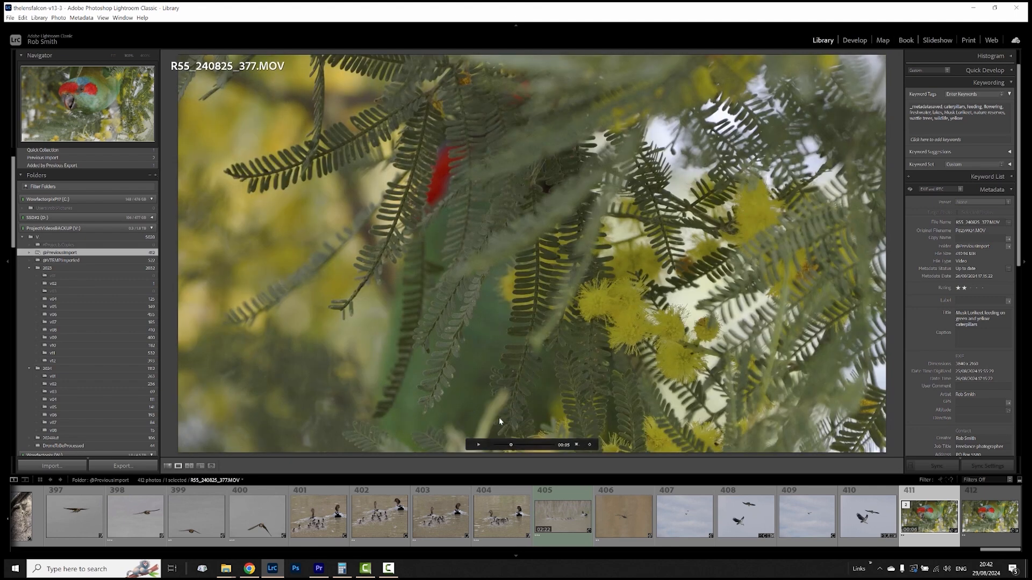
key(g)
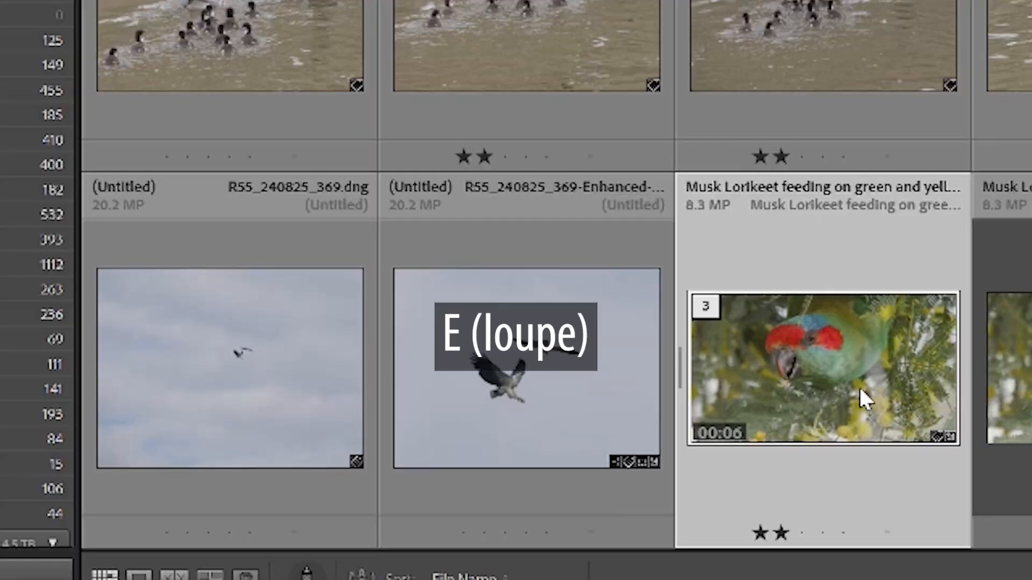
key(e)
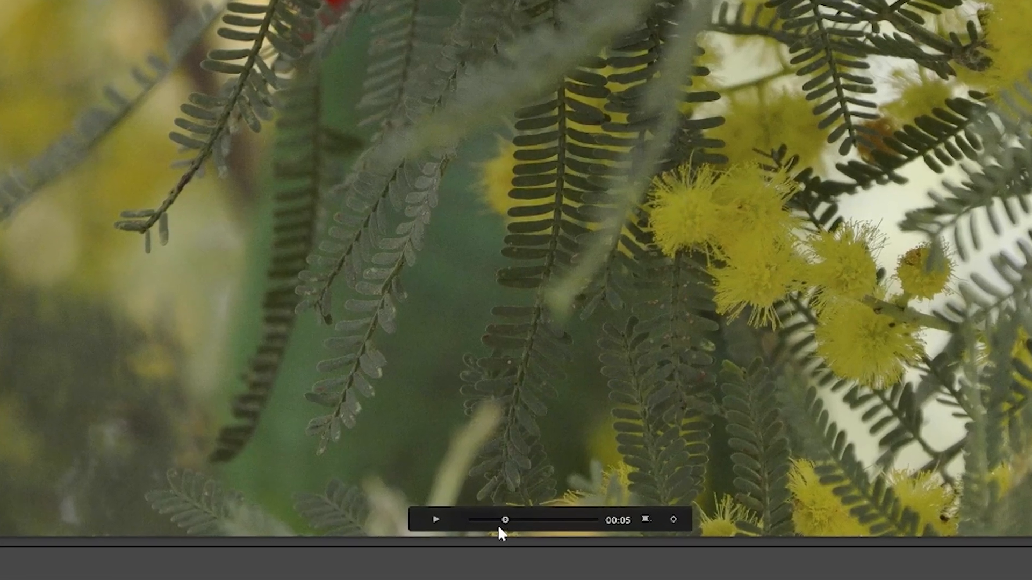
Play the lorikeet clip from near its start and scrub forward to 00:14
drag(507, 518, 463, 521)
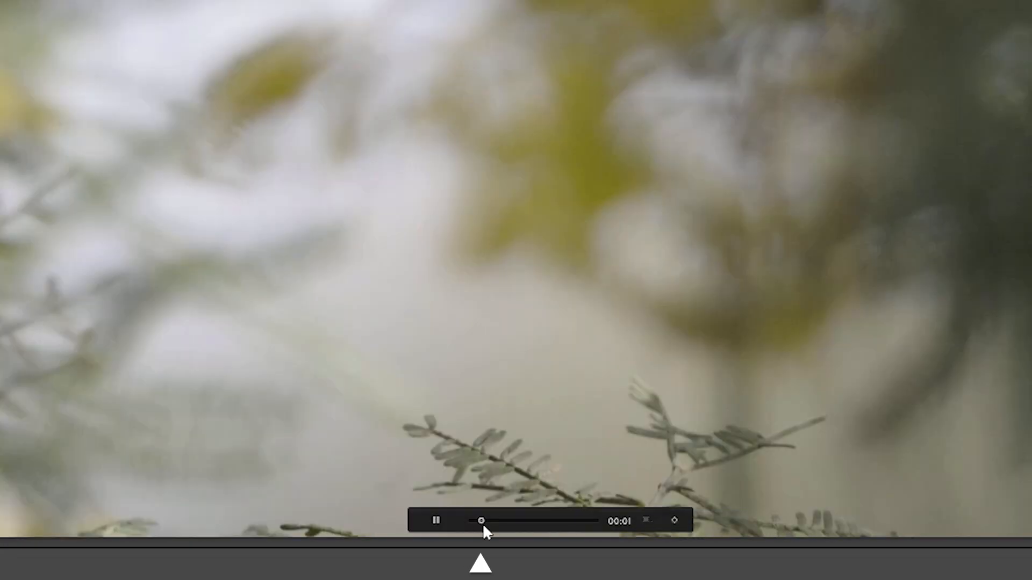
click(482, 522)
drag(481, 519, 555, 496)
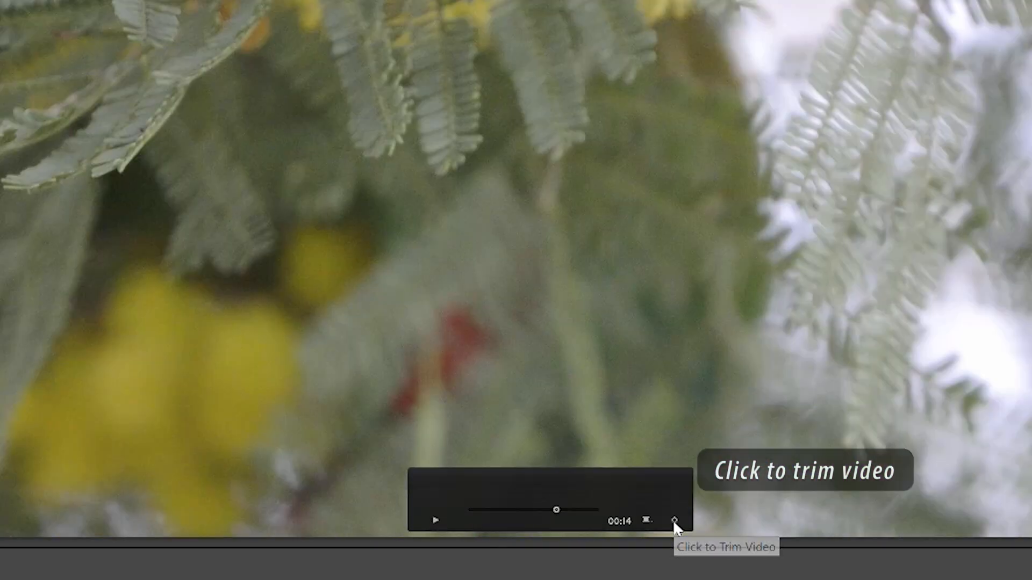
Expand the video's trim filmstrip and scrub to the lorikeet with the caterpillar at 00:14:19
click(674, 522)
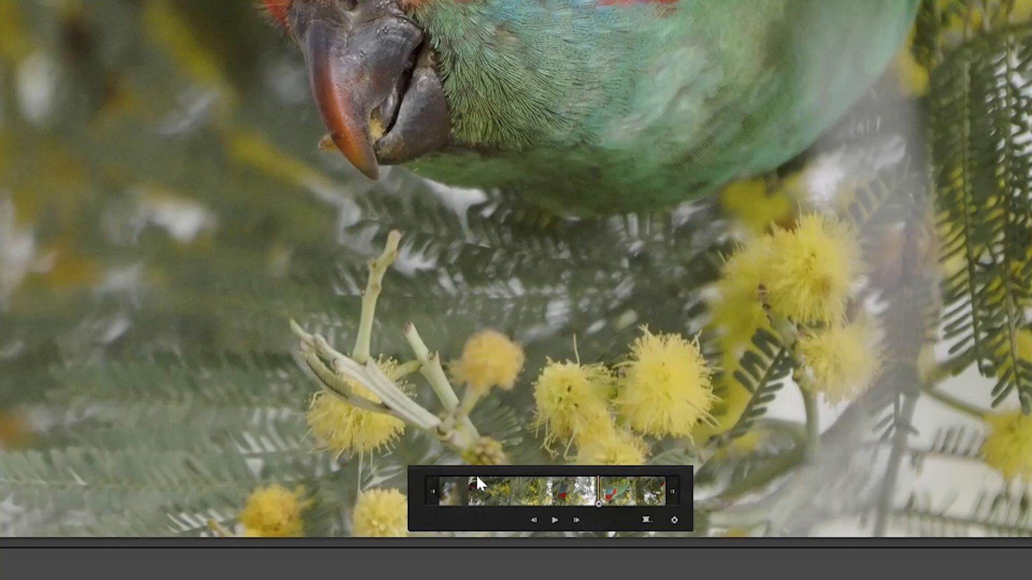
mouse_move(580, 503)
mouse_down()
mouse_move(548, 501)
mouse_move(563, 502)
mouse_up()
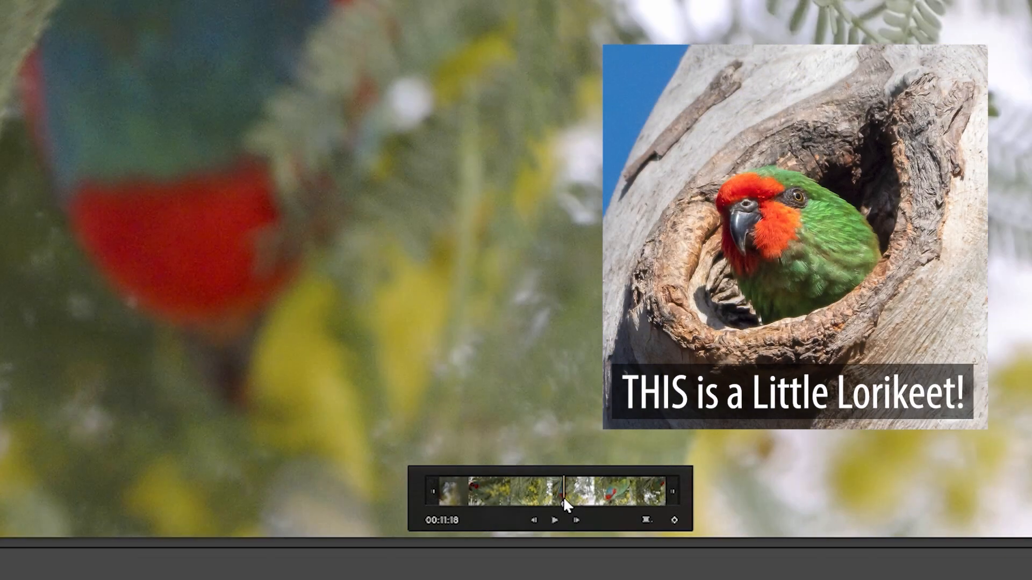
drag(564, 500, 606, 503)
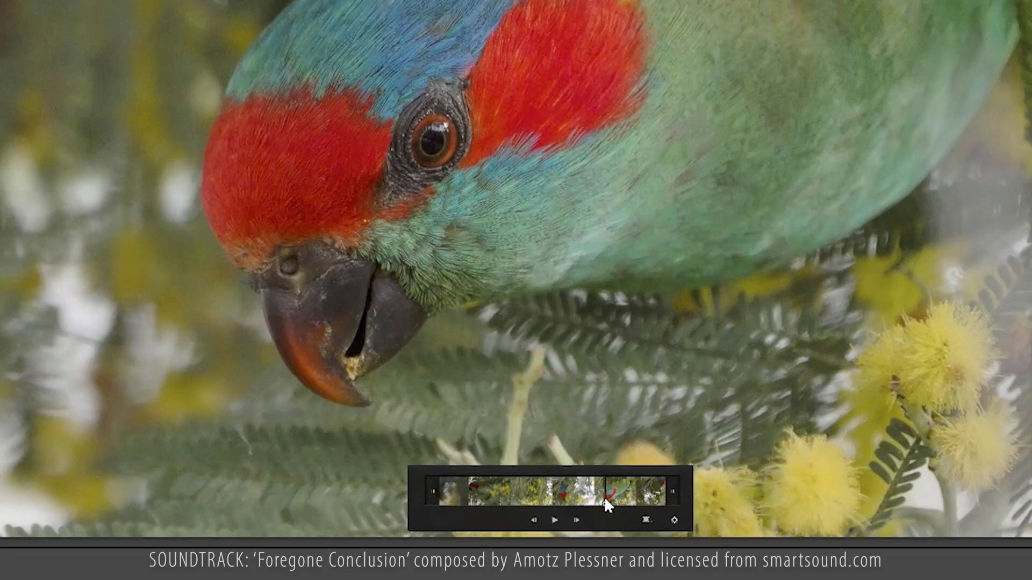
mouse_move(604, 502)
mouse_down()
mouse_move(582, 499)
mouse_move(614, 501)
mouse_move(597, 492)
mouse_up()
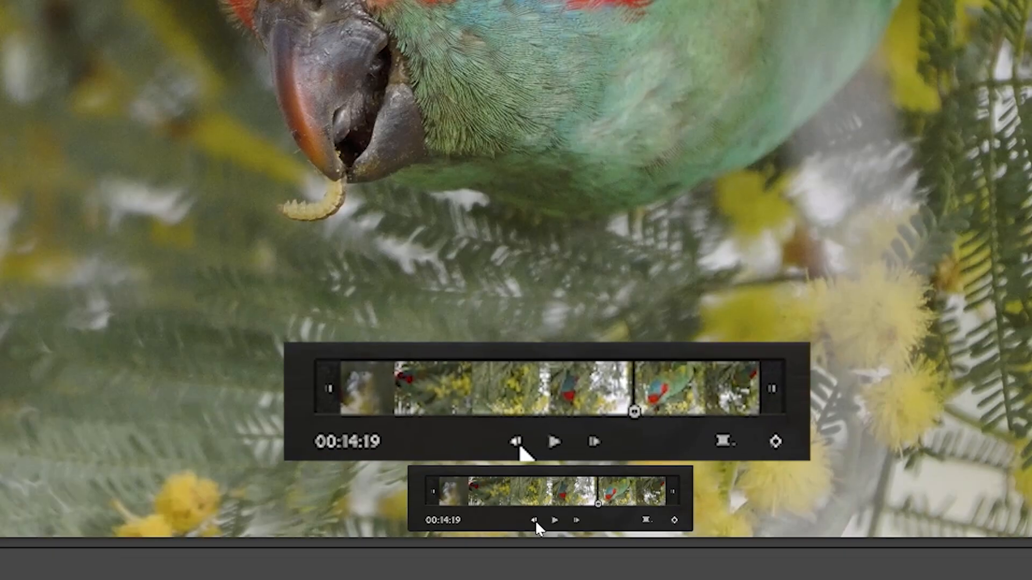
Step backward frame by frame to examine the moments before the lorikeet pulls out the caterpillar
click(535, 520)
click(534, 520)
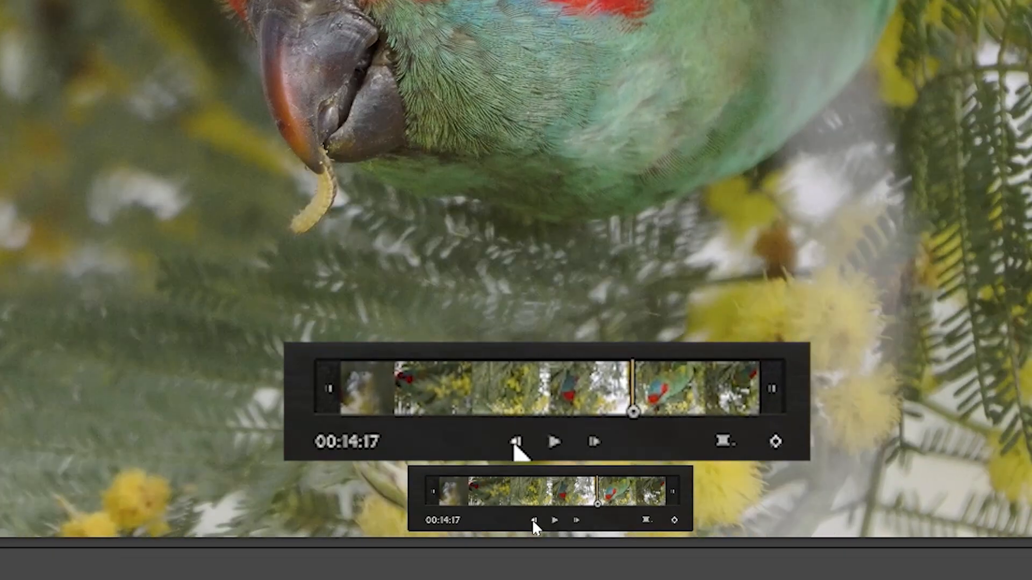
click(534, 521)
click(534, 520)
click(534, 520)
click(534, 520)
click(534, 520)
click(533, 520)
click(533, 521)
click(534, 521)
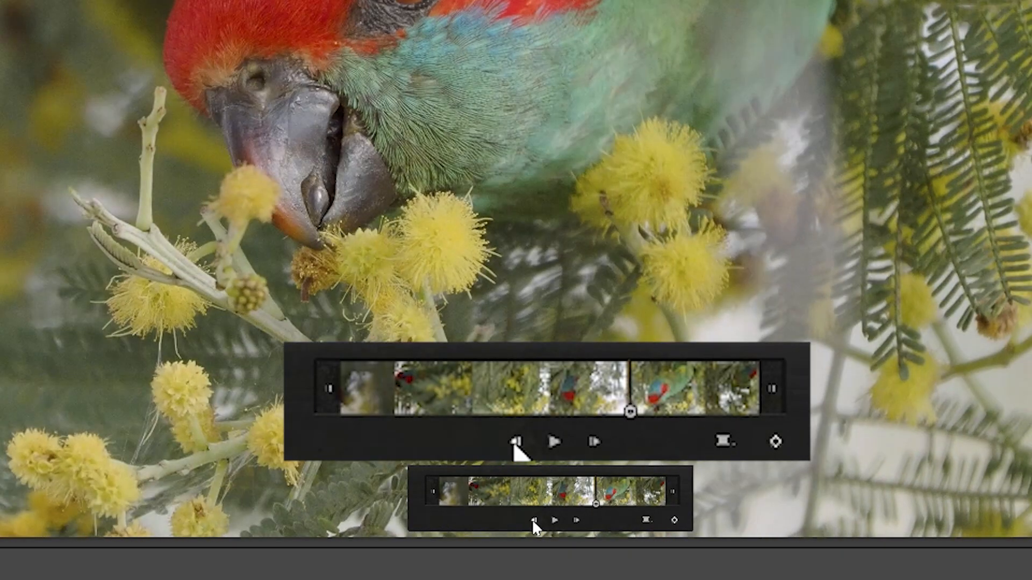
click(532, 520)
click(532, 519)
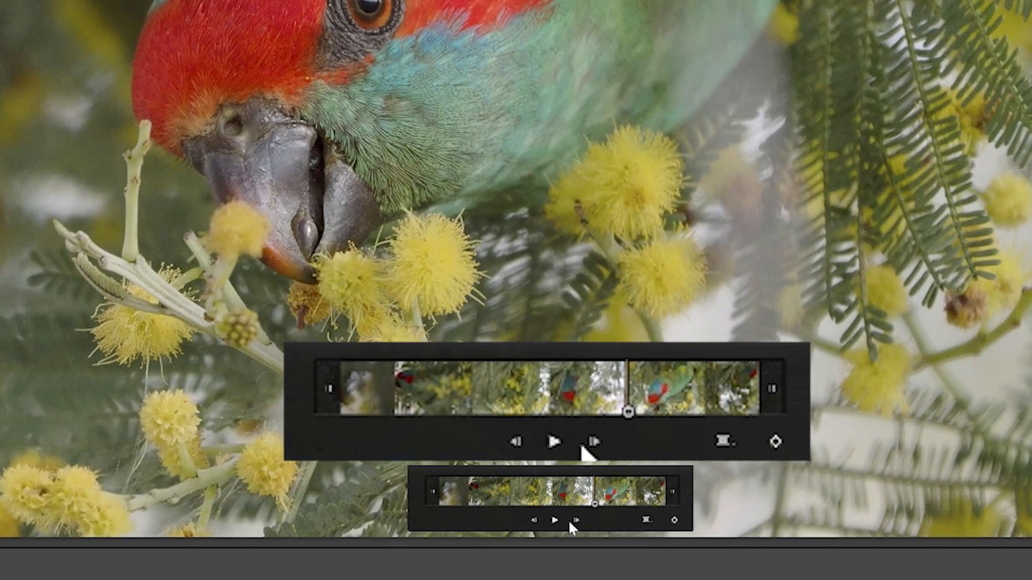
Step forward frame by frame past the caterpillar shot, and back a few frames to settle on 00:14:19
click(576, 519)
click(576, 519)
click(575, 519)
click(575, 519)
click(575, 519)
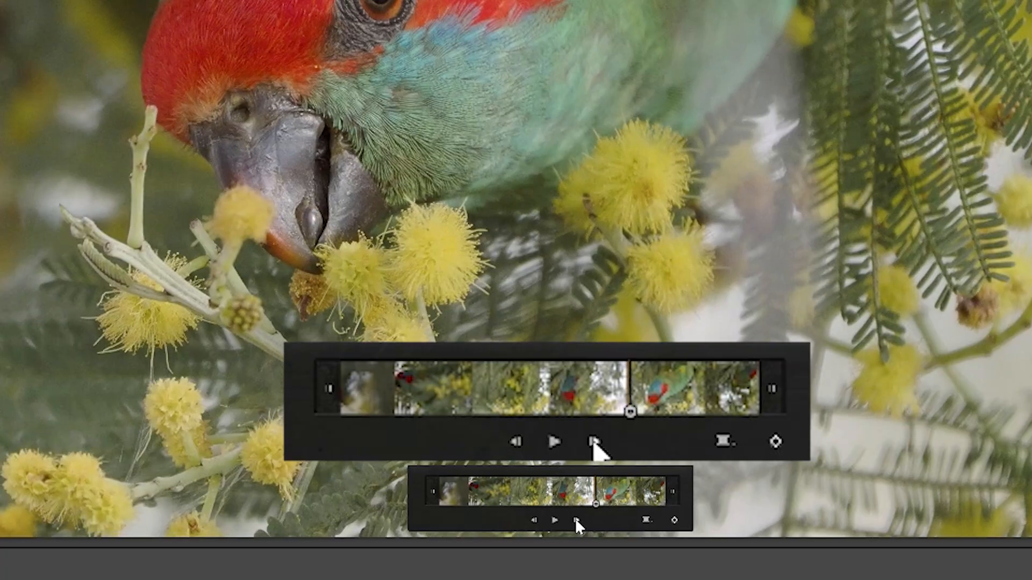
click(575, 519)
click(575, 519)
click(575, 519)
click(575, 519)
click(576, 519)
click(575, 519)
click(575, 519)
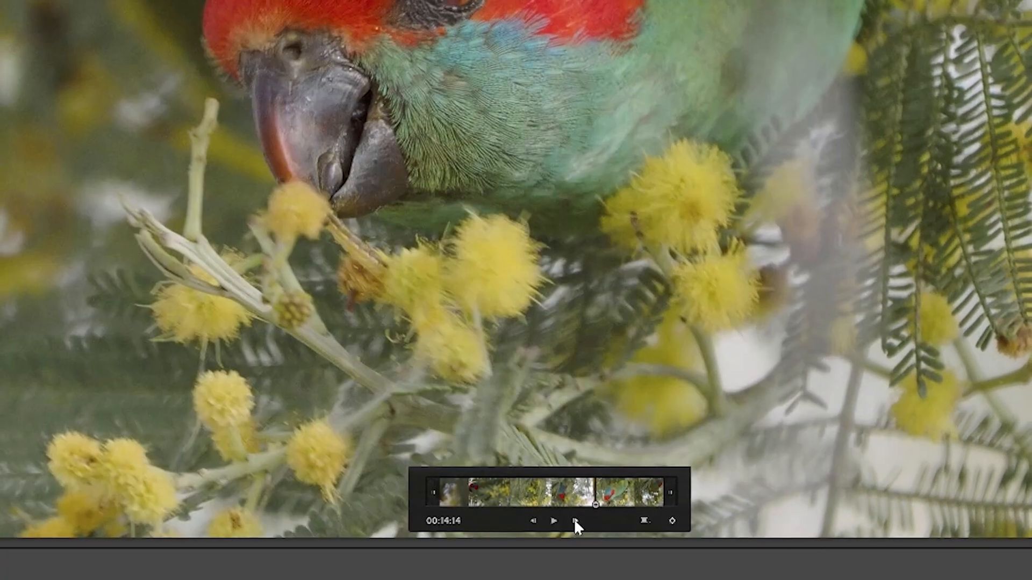
click(575, 520)
click(575, 520)
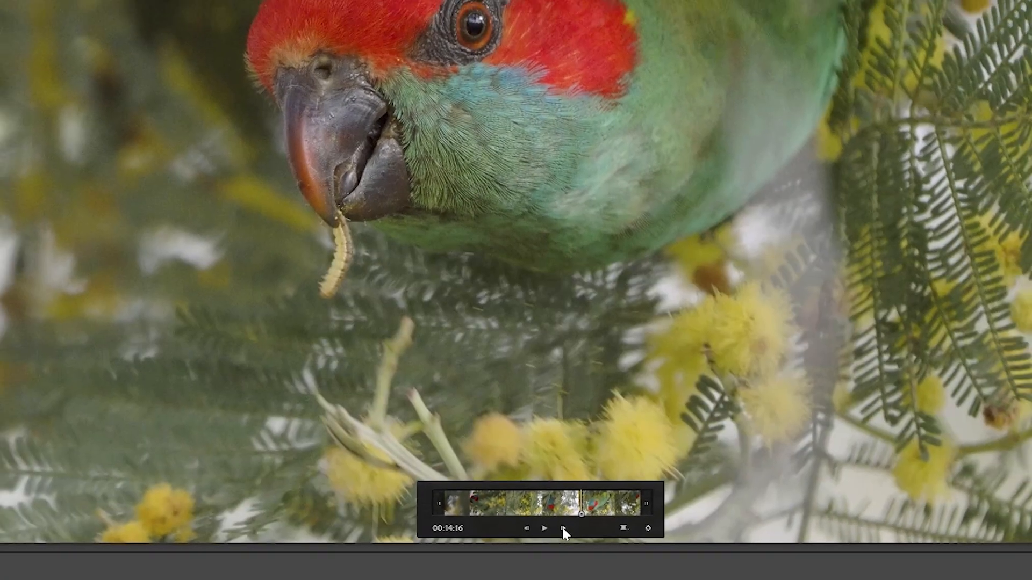
click(563, 529)
click(562, 528)
click(563, 529)
click(552, 536)
click(553, 535)
click(552, 536)
click(552, 536)
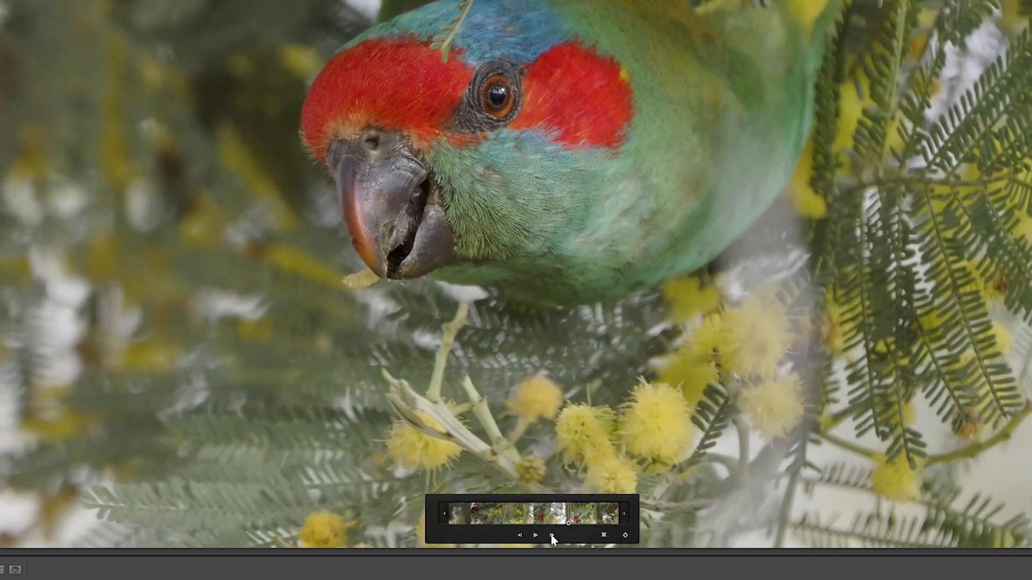
click(521, 536)
click(520, 536)
click(521, 535)
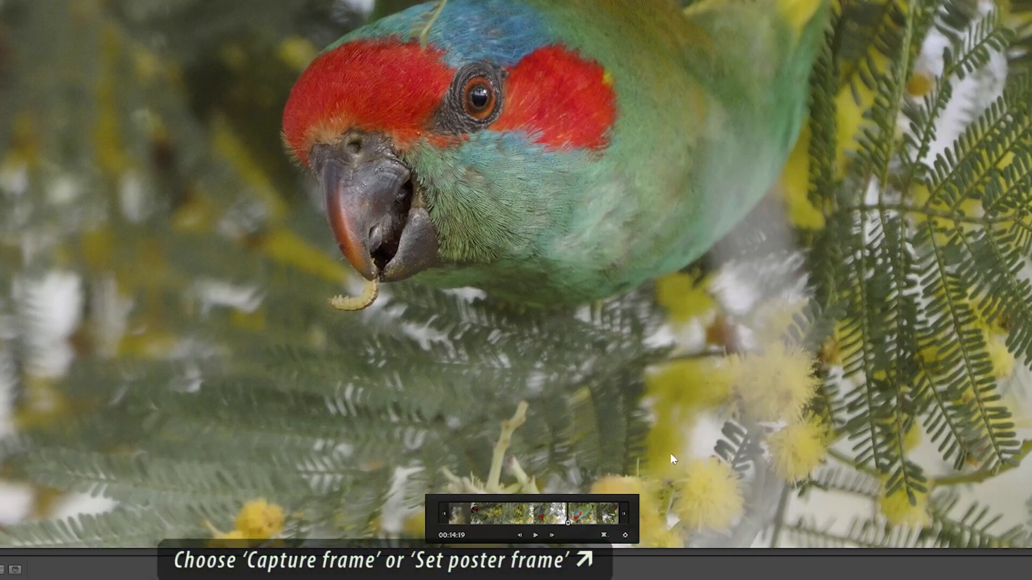
Capture the 00:14:19 frame as a still image, set it as the video's poster frame, and return to the grid
click(604, 536)
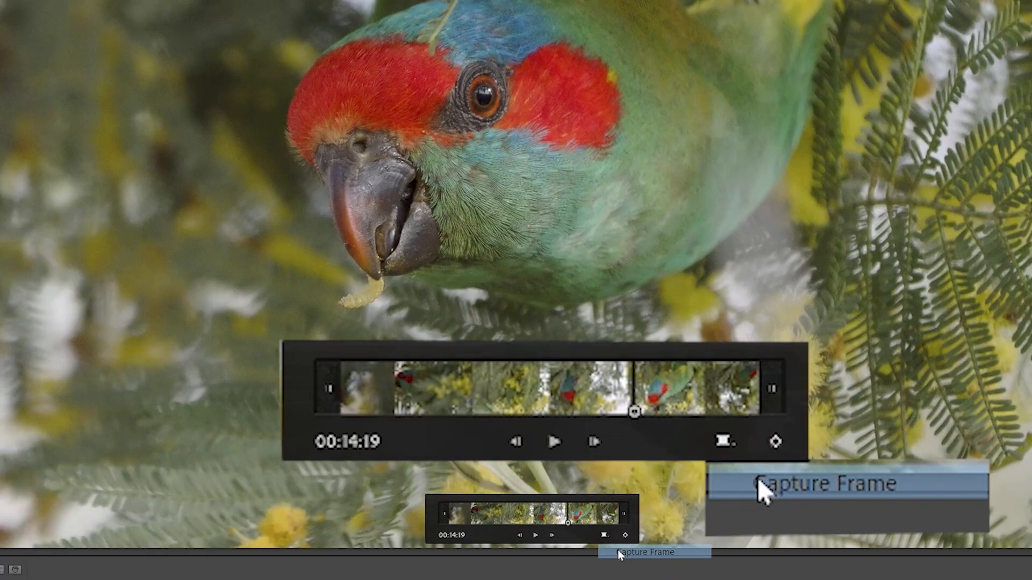
click(618, 553)
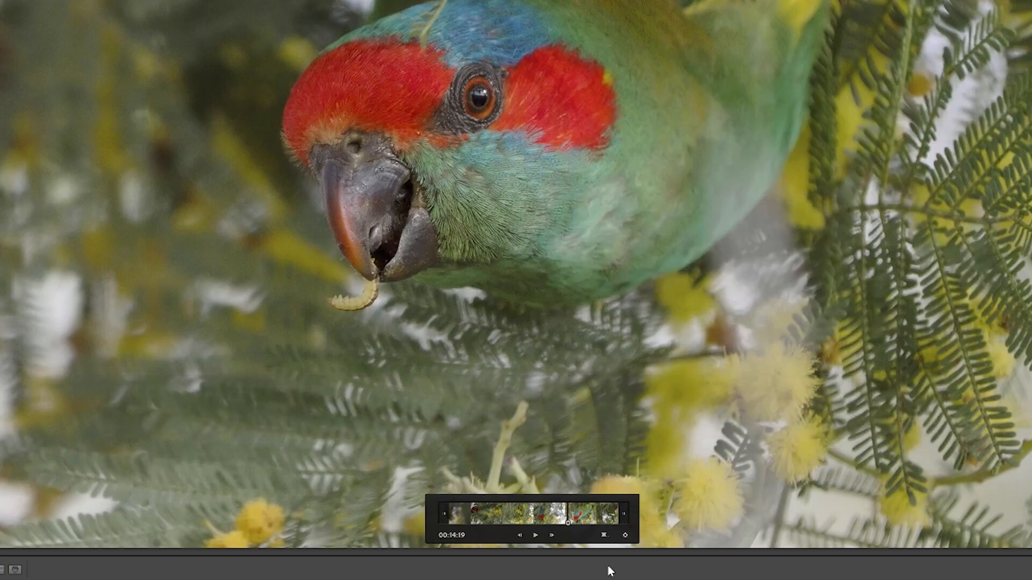
click(605, 536)
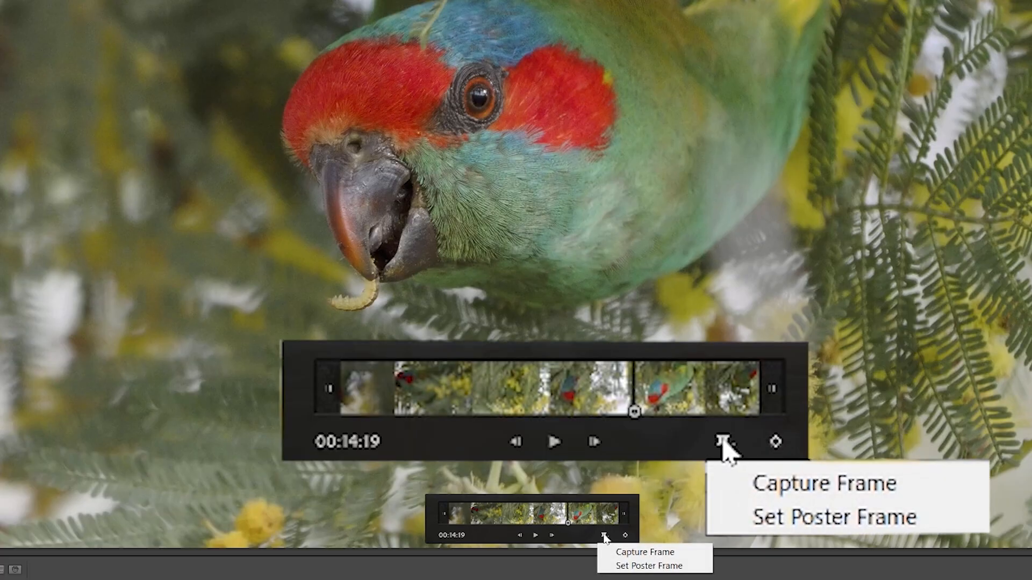
click(627, 568)
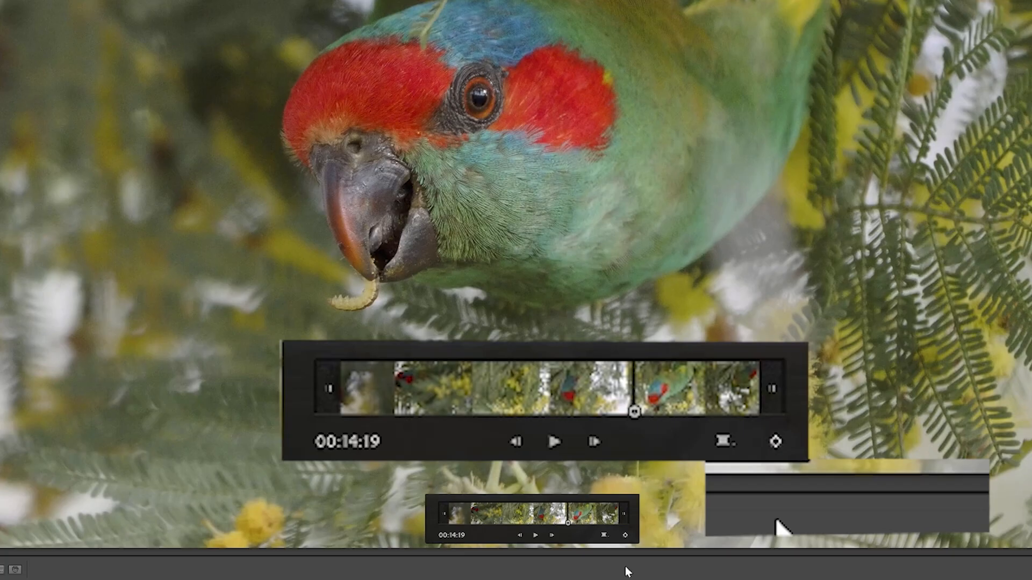
key(g)
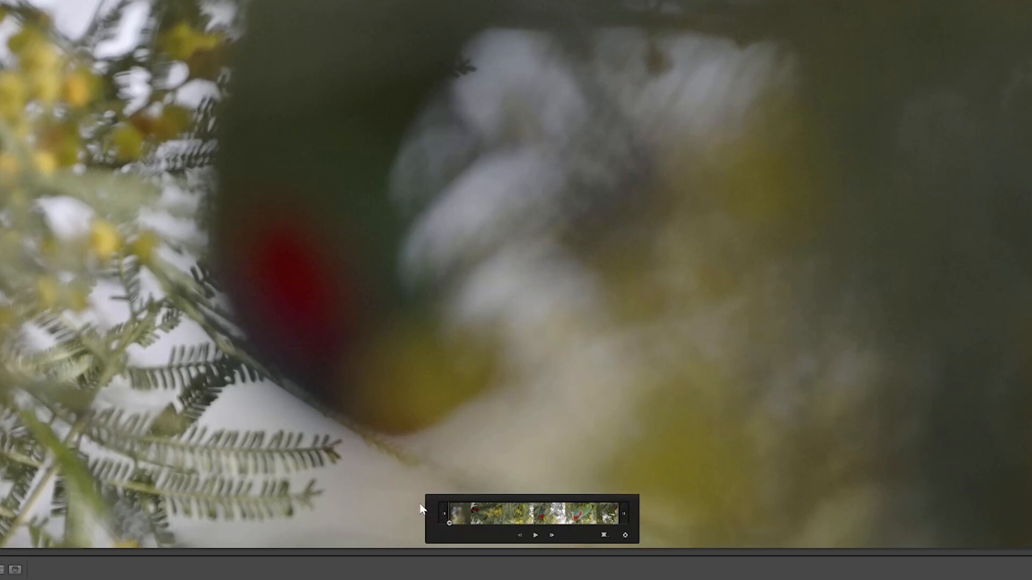
Open the still image captured from the lorikeet video for editing in the Develop module
mouse_move(463, 526)
mouse_down()
mouse_move(503, 525)
mouse_move(473, 524)
mouse_up()
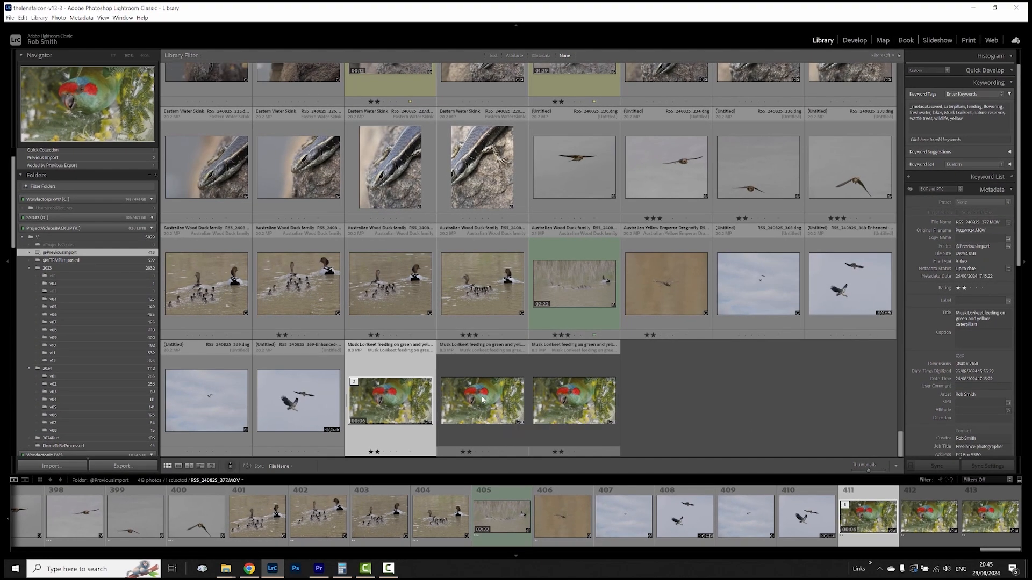
click(483, 400)
double_click(482, 399)
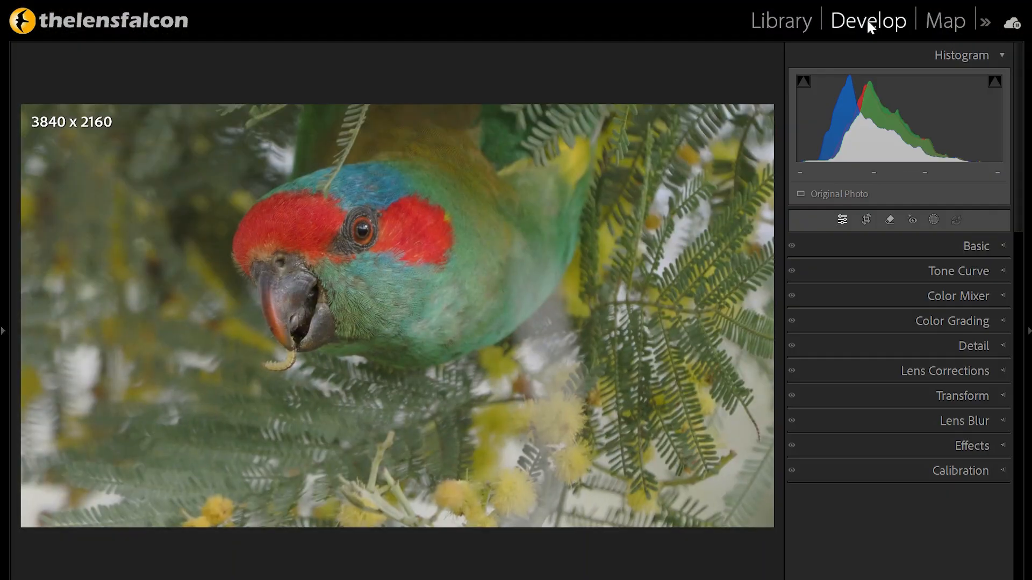
Expand the Basic adjustments and lower the captured still's Exposure to -0.90
click(1001, 244)
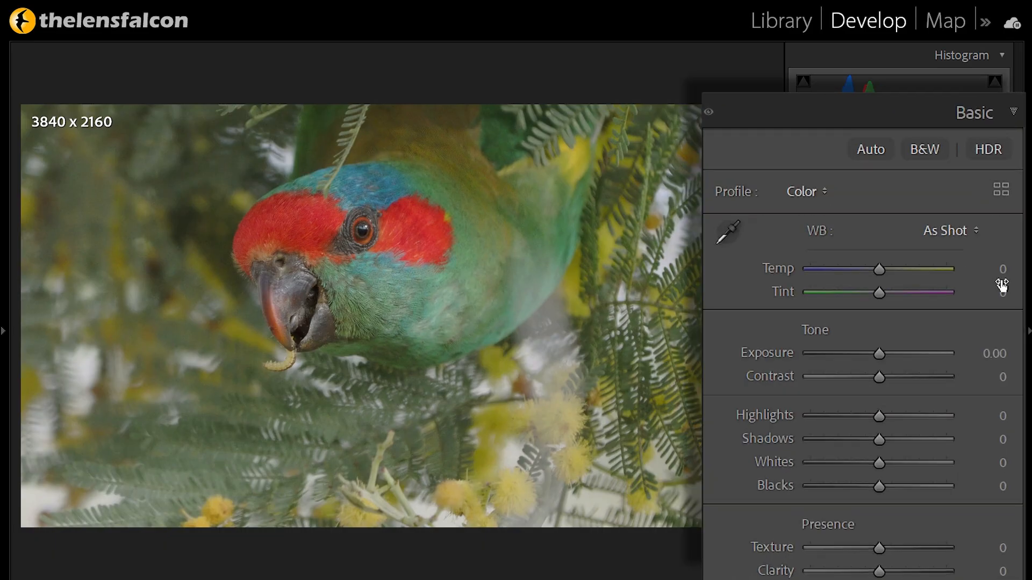
click(996, 318)
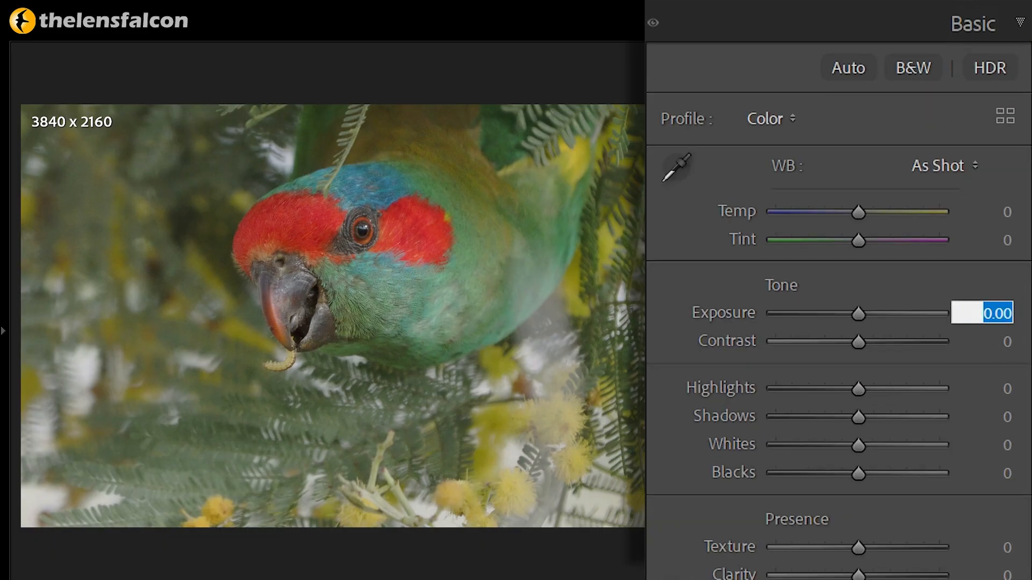
key(Down)
key(Down)
key(Down)
key(Down)
key(Down)
key(Down)
key(Down)
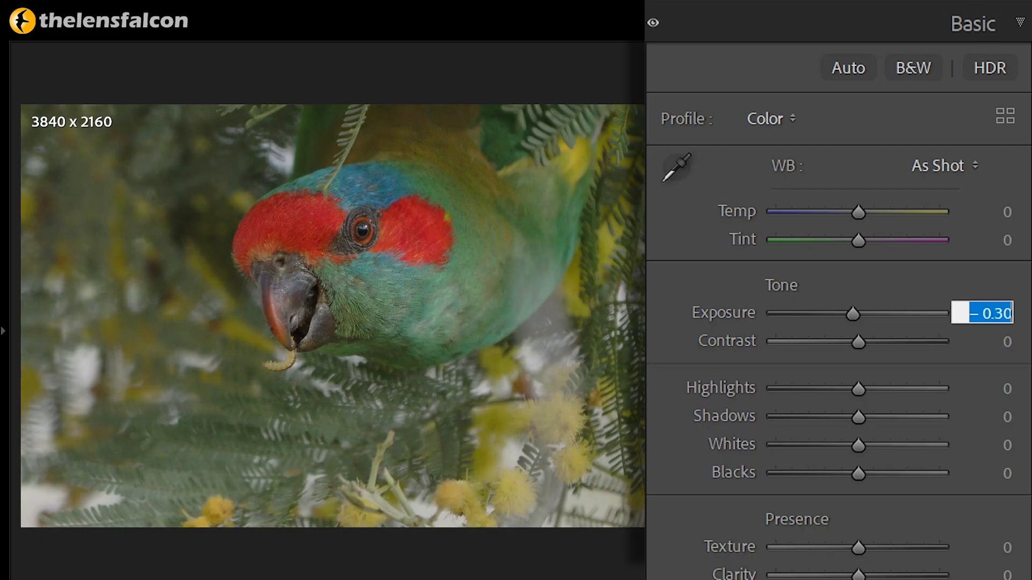
key(Down)
key(Down)
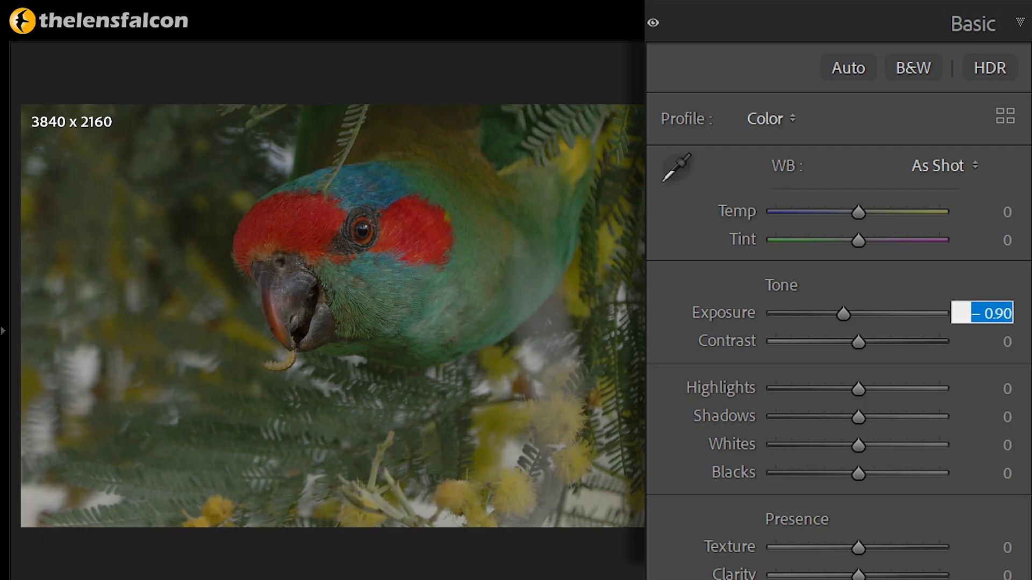
key(Return)
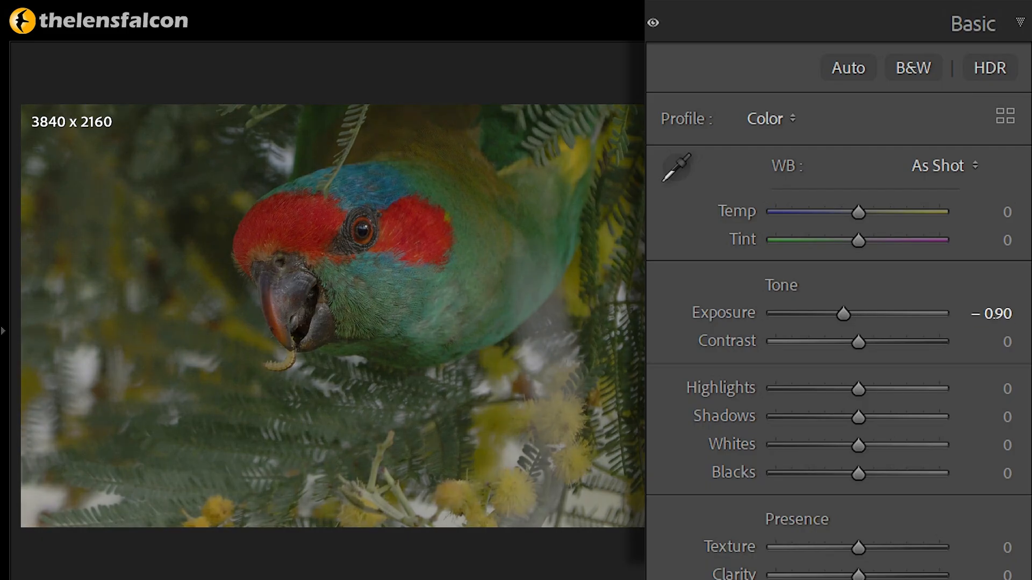
Raise the captured still's Contrast to +20
click(1004, 344)
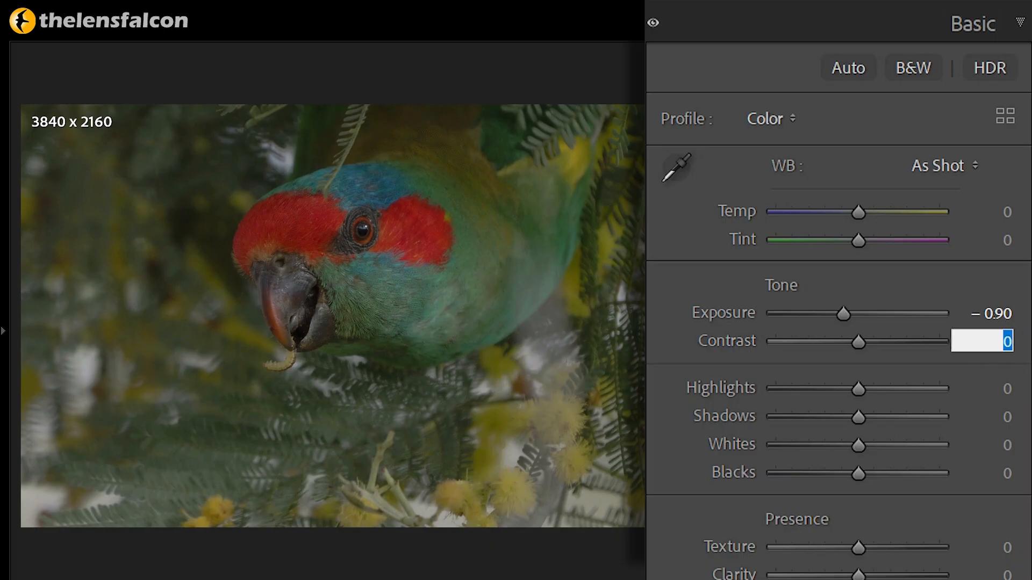
key(shift+Up)
key(shift+Up)
key(Return)
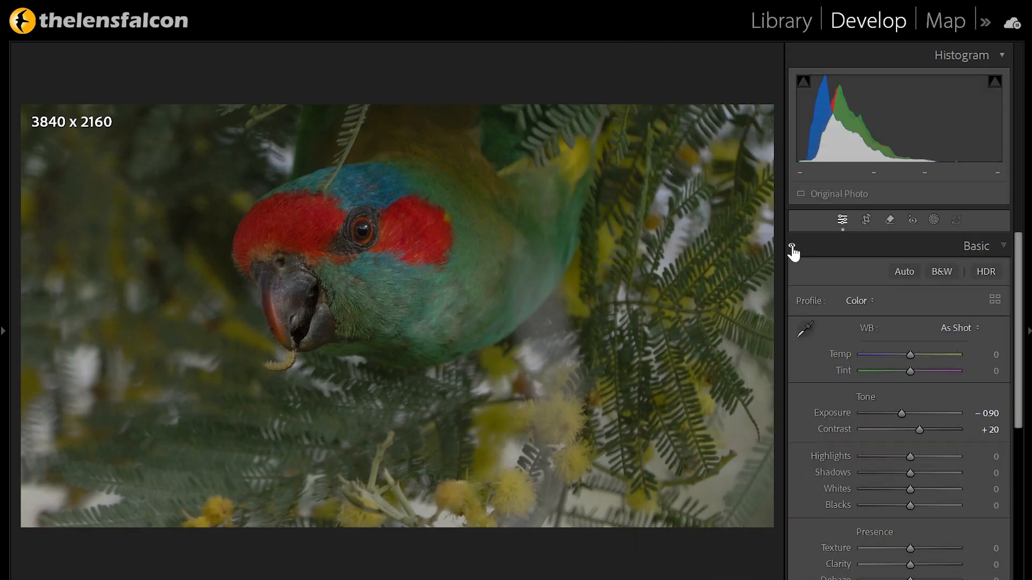
Toggle the Basic adjustments off and on to compare the still before and after
click(792, 249)
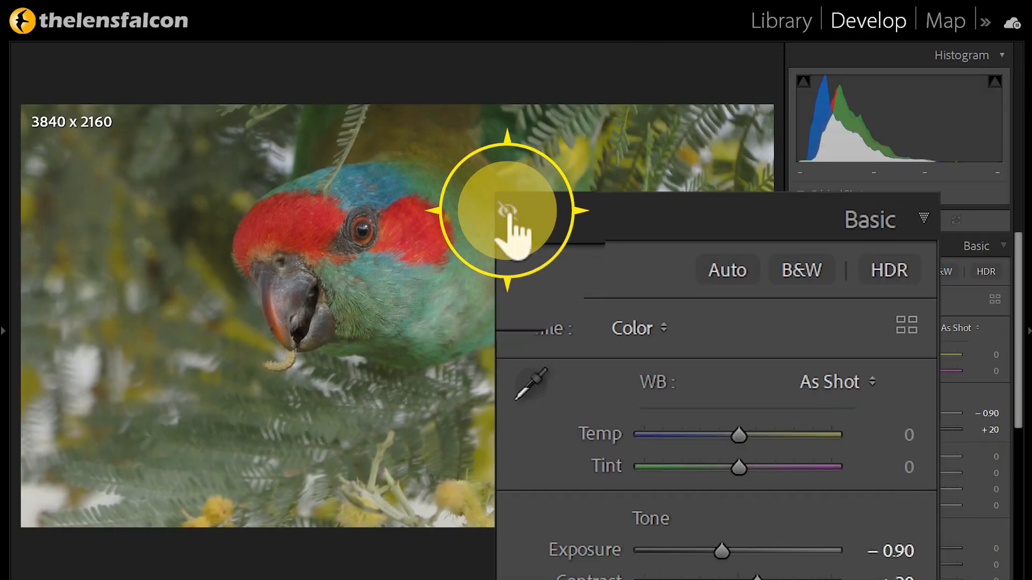
click(794, 245)
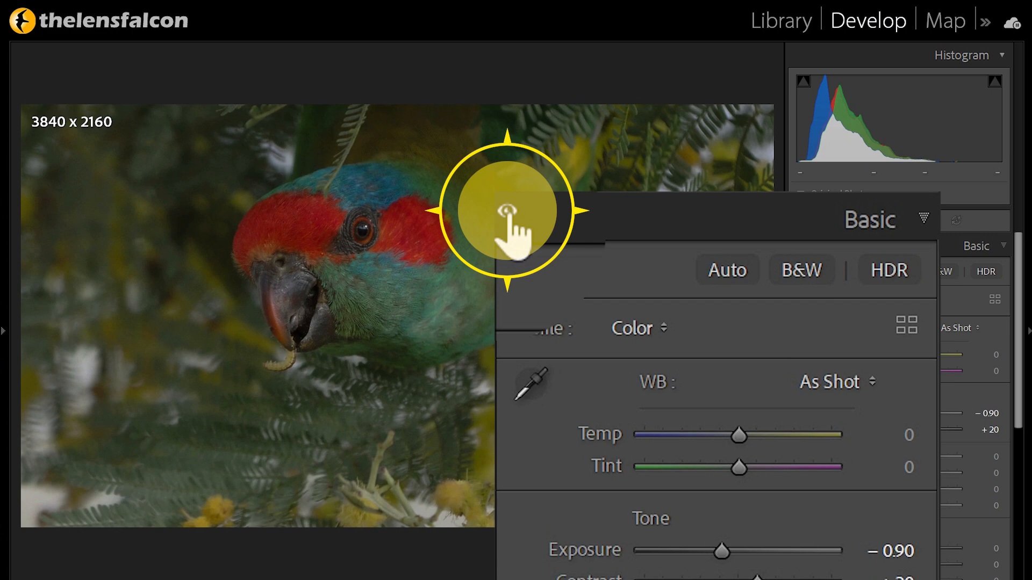
click(794, 243)
click(794, 243)
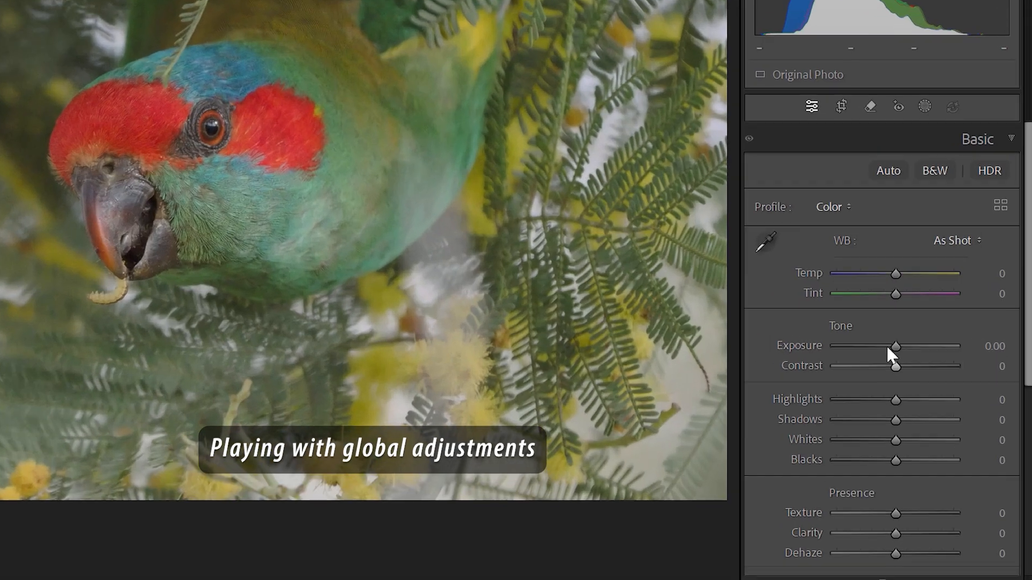
Experiment with the Basic tone and presence sliders on the still, resetting each one to its default
drag(910, 414, 896, 414)
drag(878, 347, 912, 366)
double_click(912, 345)
double_click(911, 367)
mouse_move(895, 461)
mouse_down()
mouse_move(863, 464)
mouse_move(899, 466)
mouse_up()
double_click(898, 461)
mouse_move(892, 513)
mouse_down()
mouse_move(853, 513)
mouse_move(888, 518)
mouse_move(1025, 491)
mouse_move(821, 500)
mouse_move(901, 503)
mouse_move(890, 505)
mouse_up()
double_click(888, 519)
scroll(903, 492, down, 3)
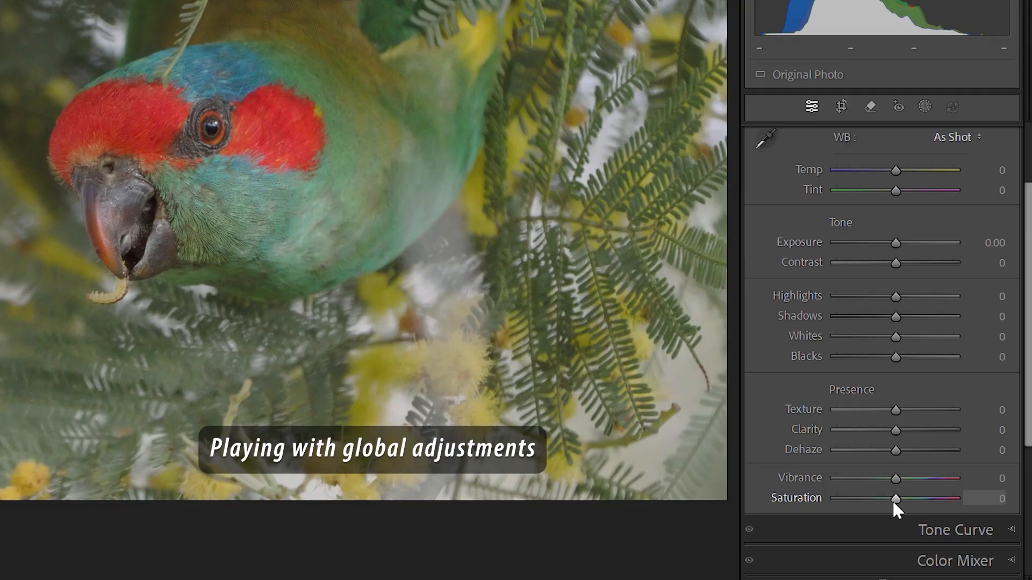
double_click(889, 500)
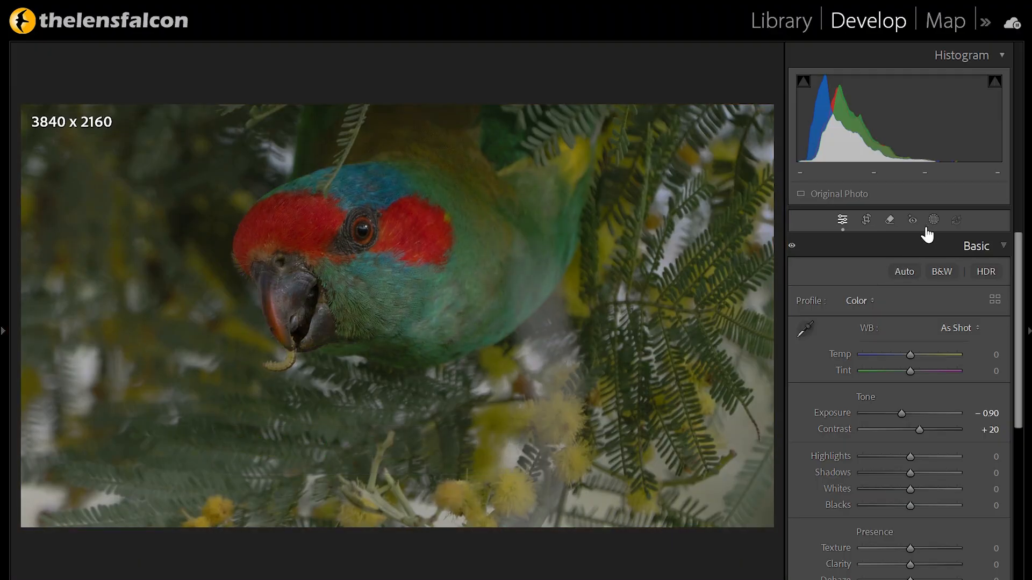
Create a Subject mask of the bird, rename it Musk Lorikeet, and select it
click(934, 220)
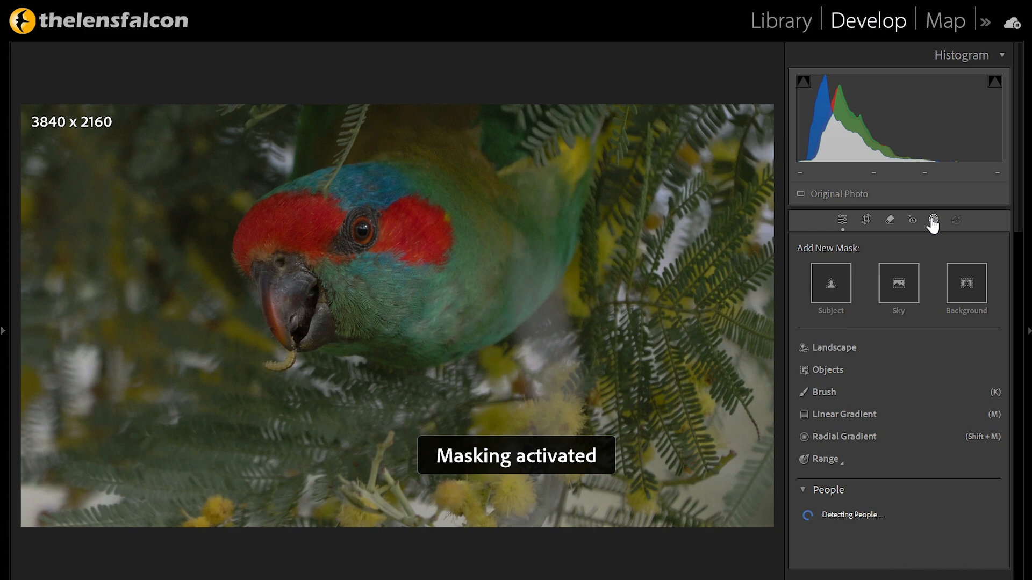
click(831, 283)
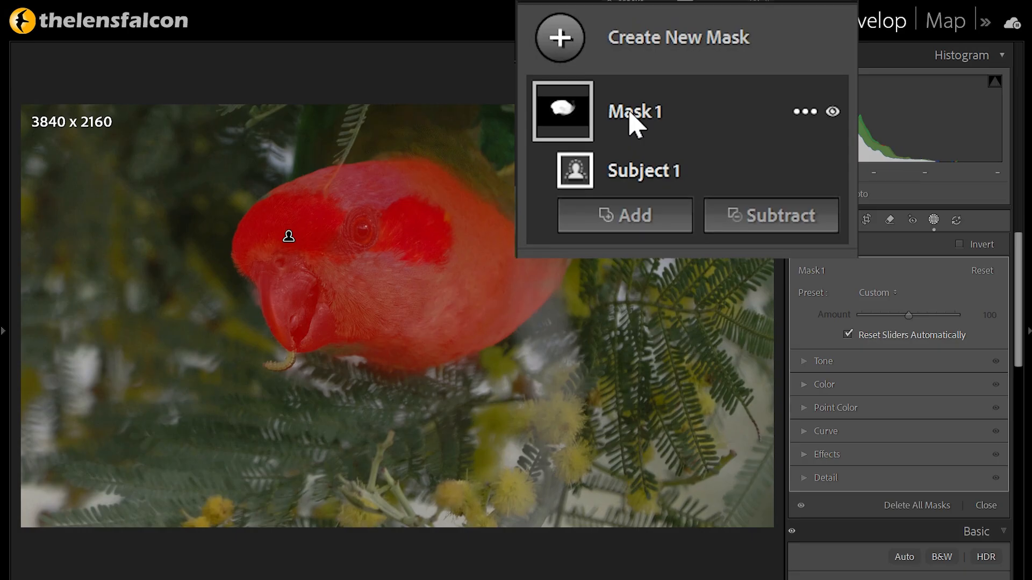
double_click(635, 113)
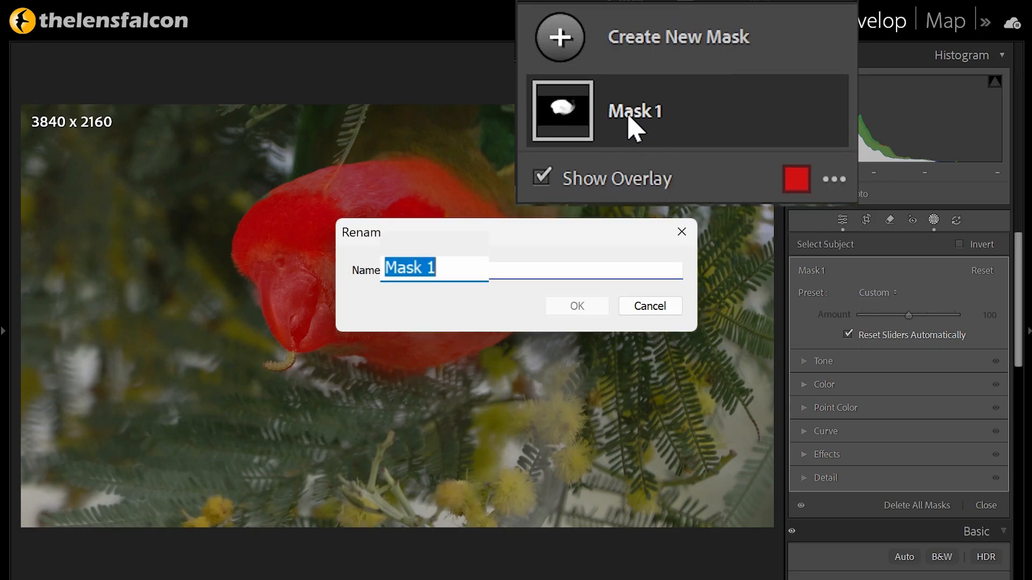
text(Musk Lorikeet)
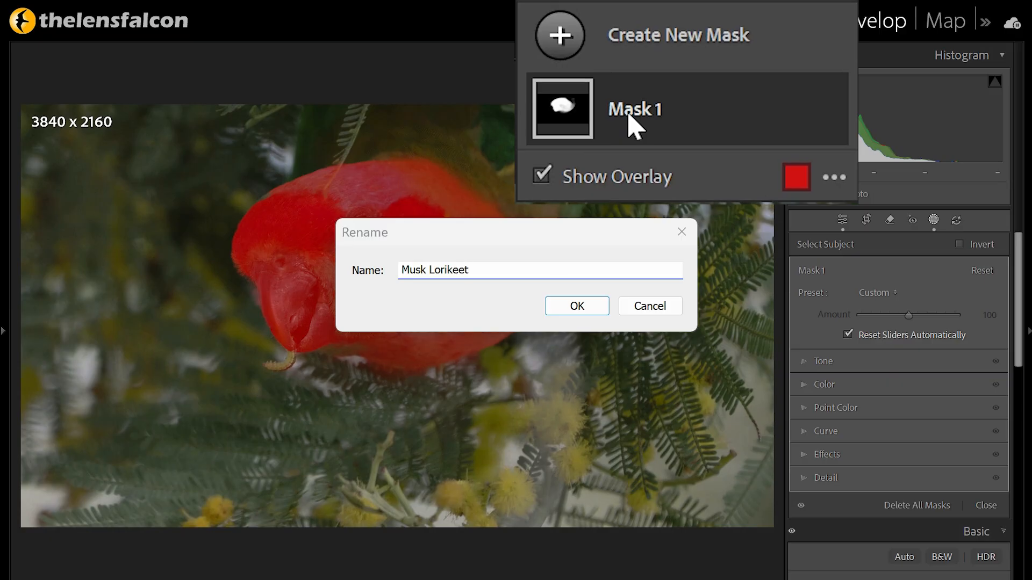
key(Return)
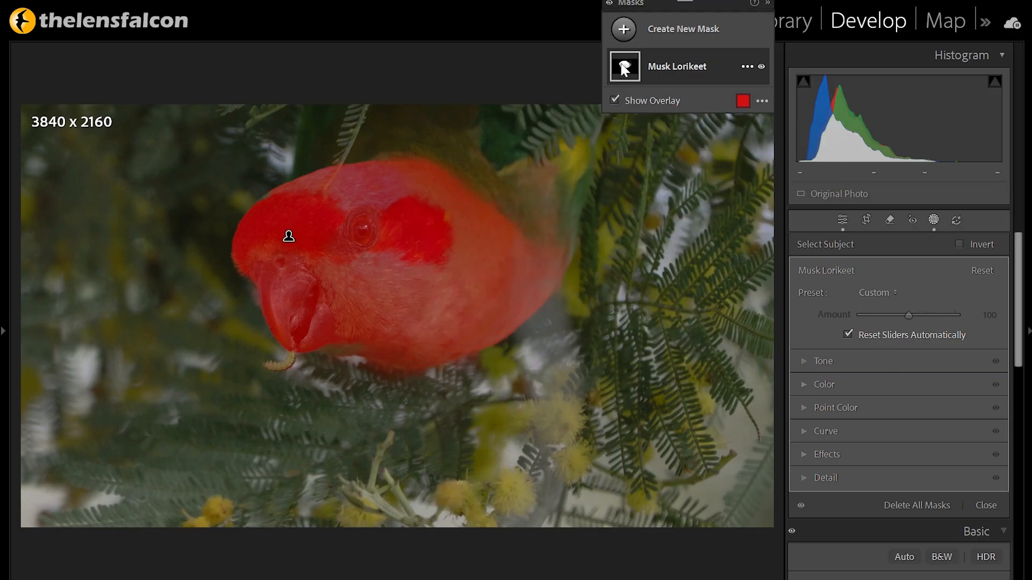
click(624, 69)
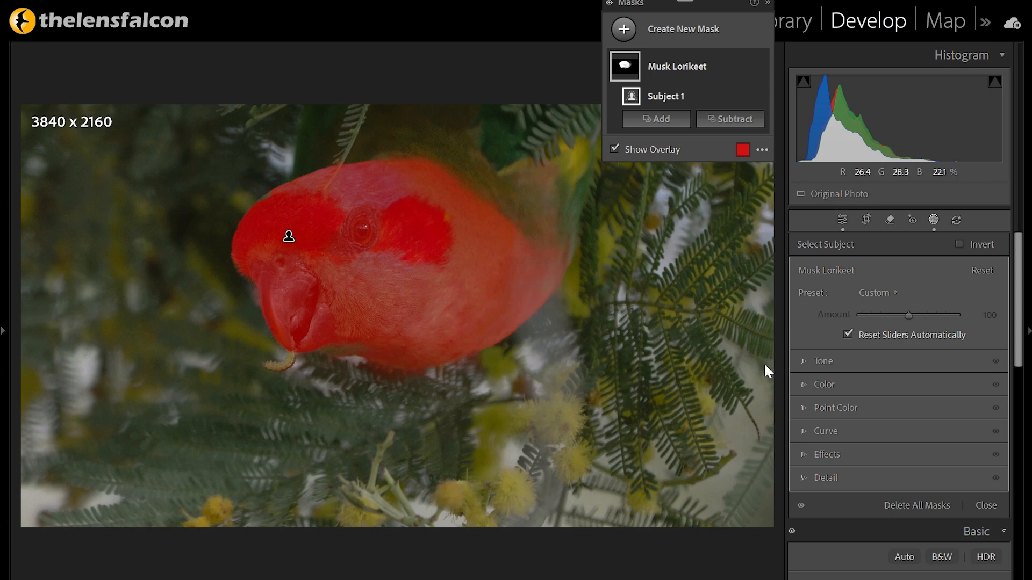
Expand the Musk Lorikeet mask's Tone adjustments and raise its Exposure to 0.70
click(804, 362)
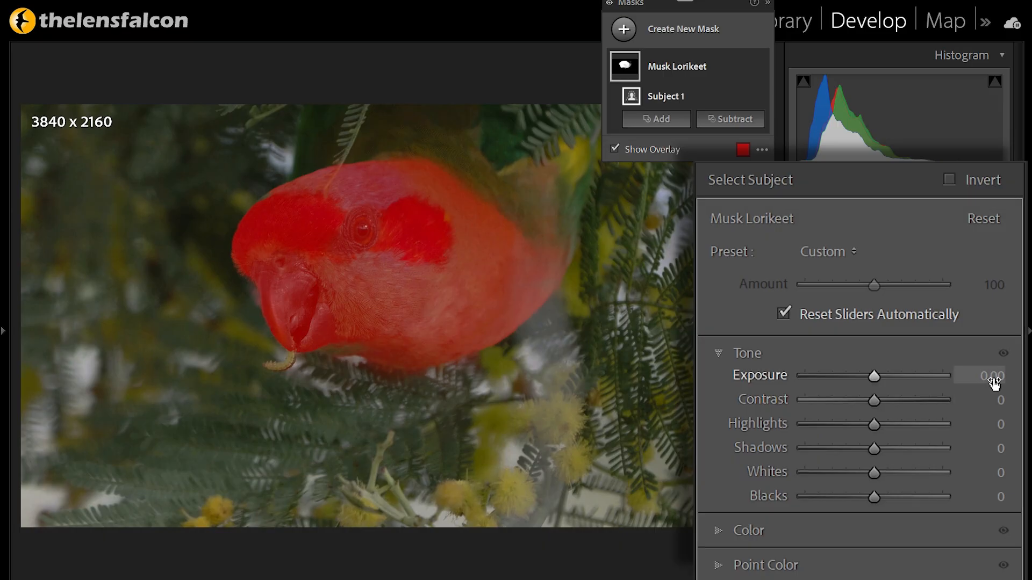
click(993, 378)
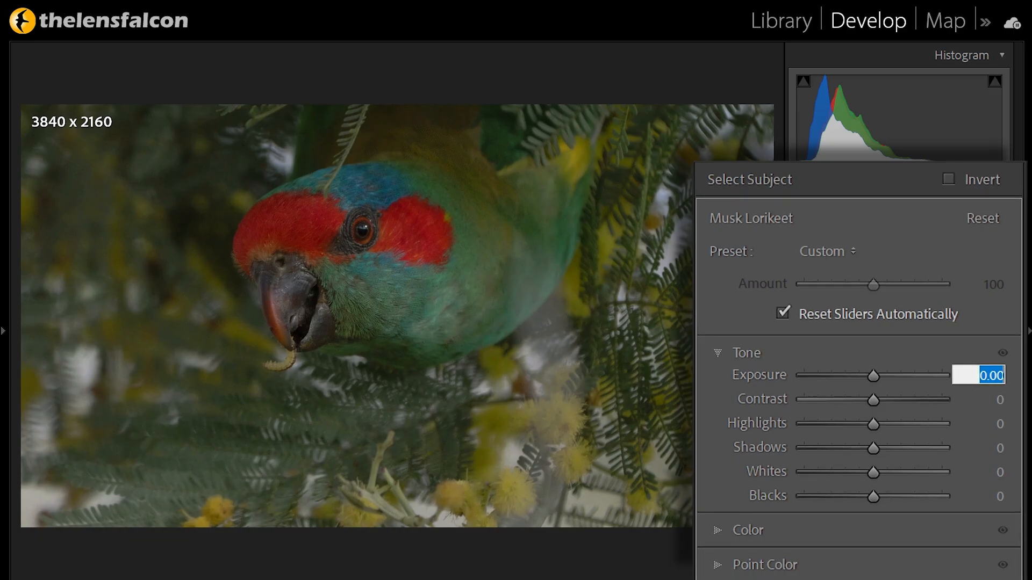
key(Up)
key(Up)
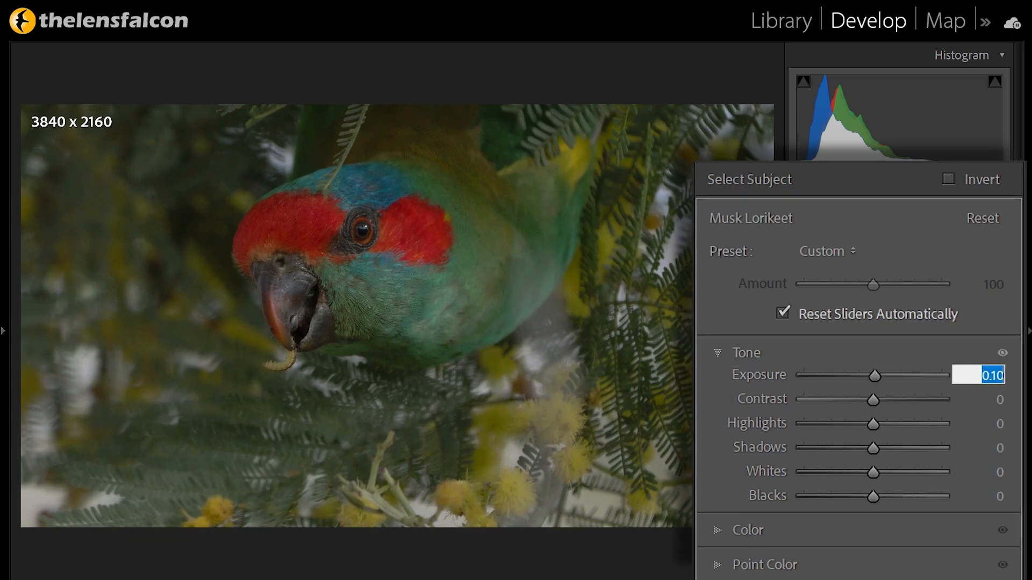
key(Up)
key(Up)
key(Up)
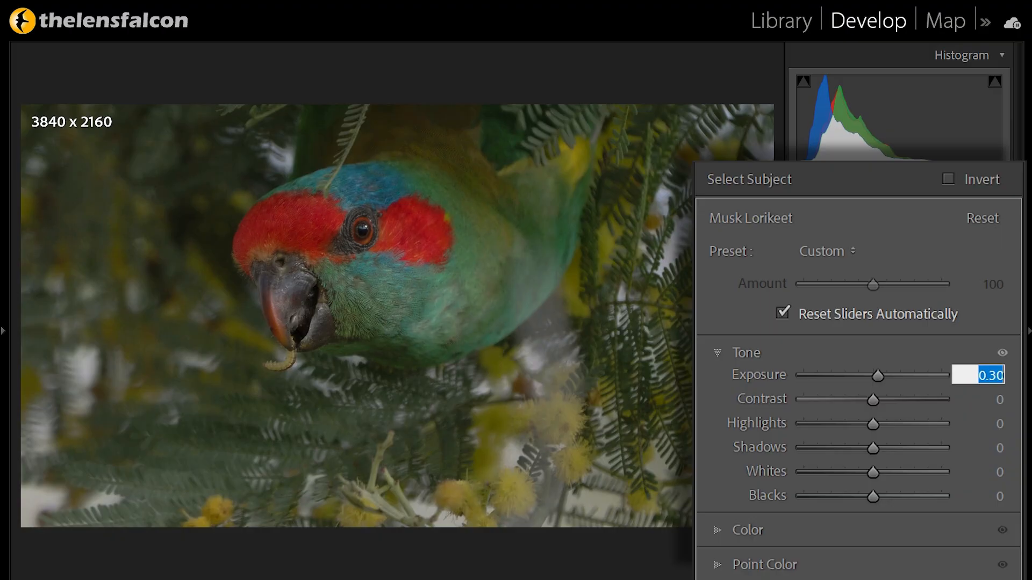
key(Up)
key(Up)
key(Up)
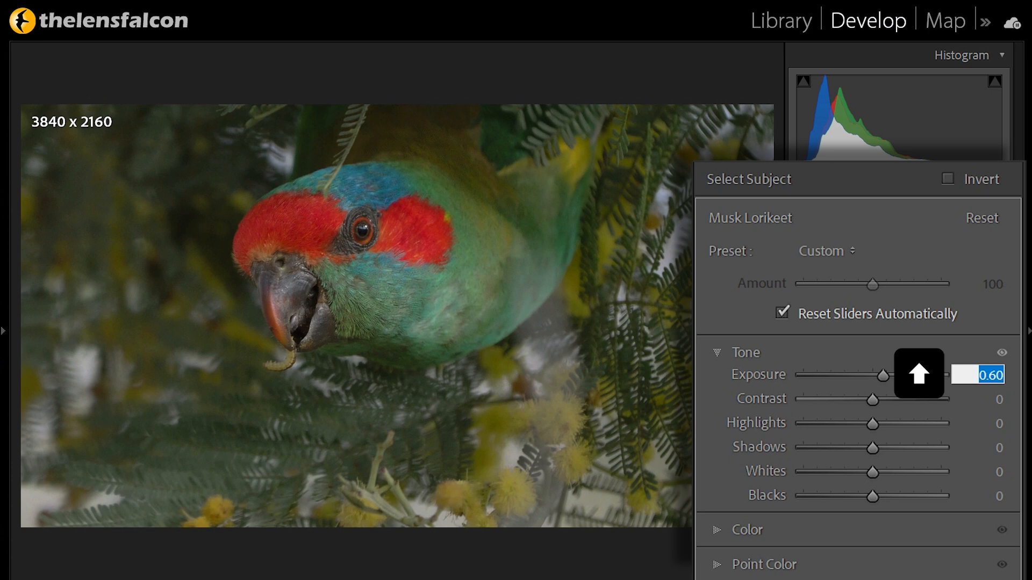
key(Up)
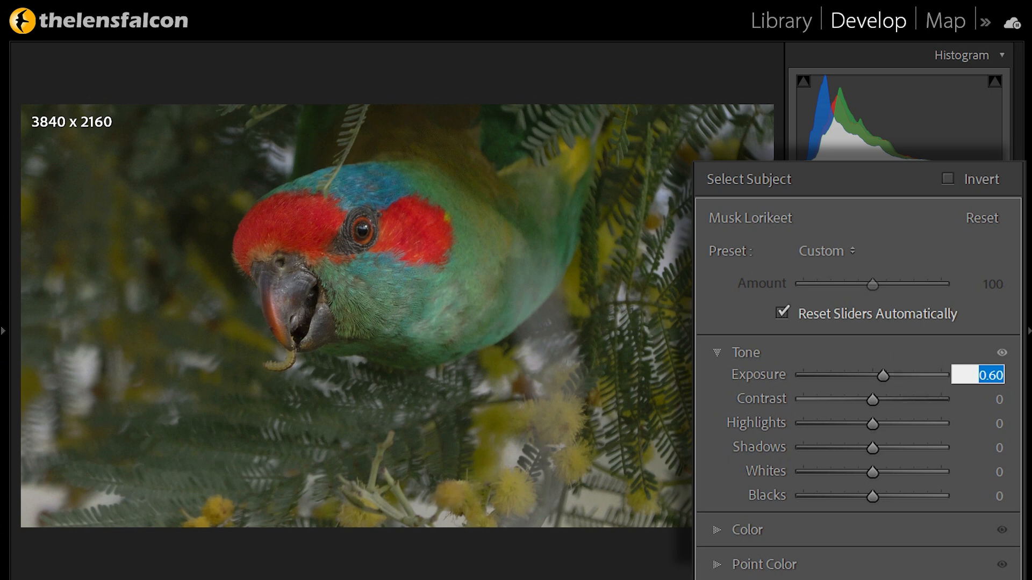
mouse_move(884, 376)
mouse_down()
mouse_move(852, 376)
mouse_move(883, 375)
mouse_up()
click(992, 375)
key(Up)
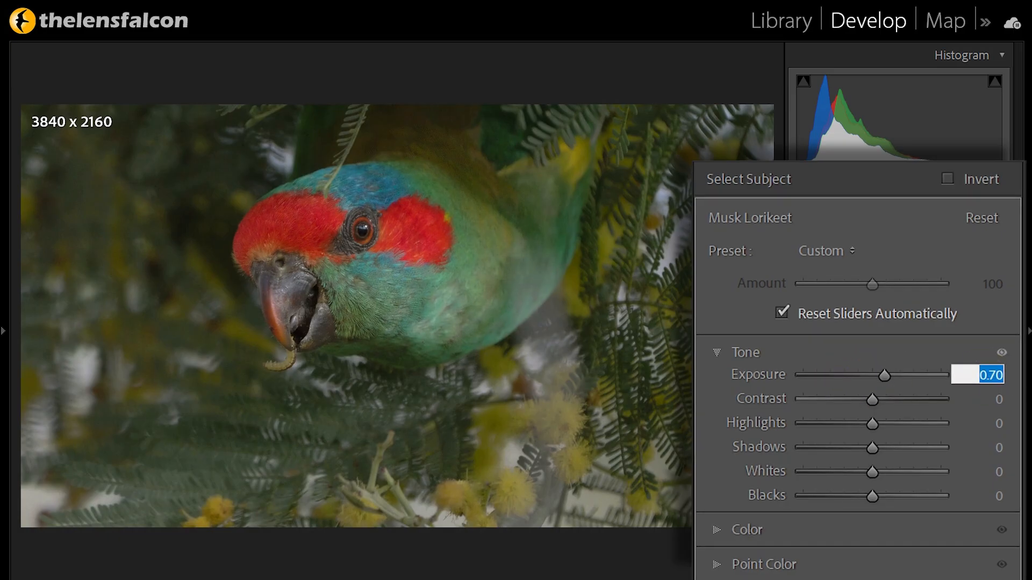
key(Return)
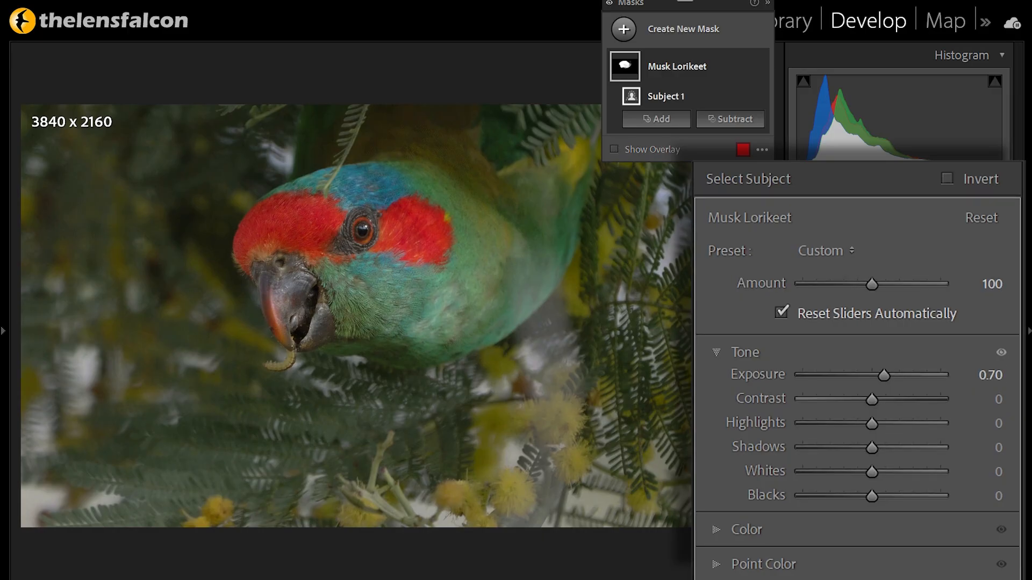
Lower the Musk Lorikeet mask's Blacks to -10
click(992, 495)
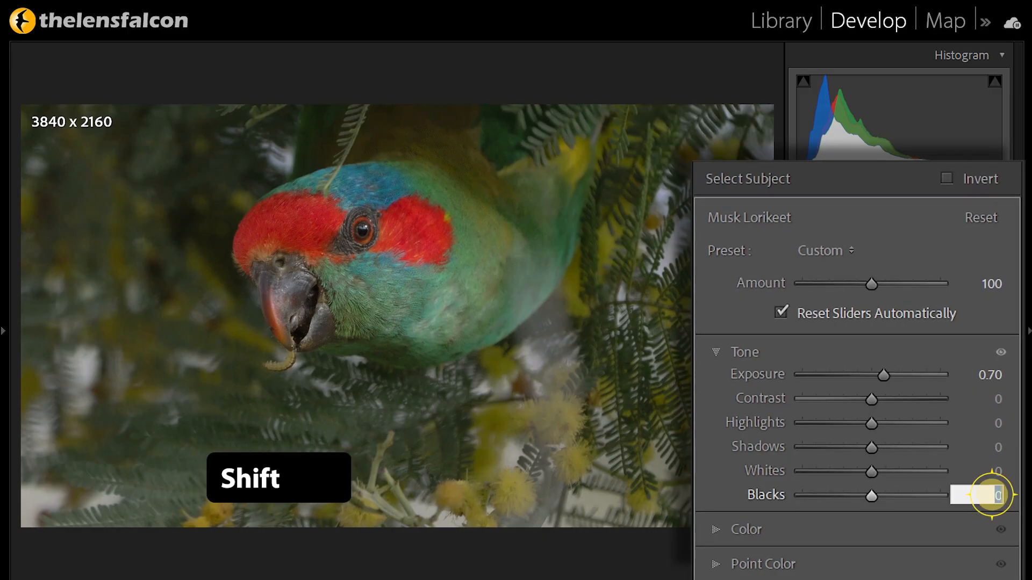
key(shift+Down)
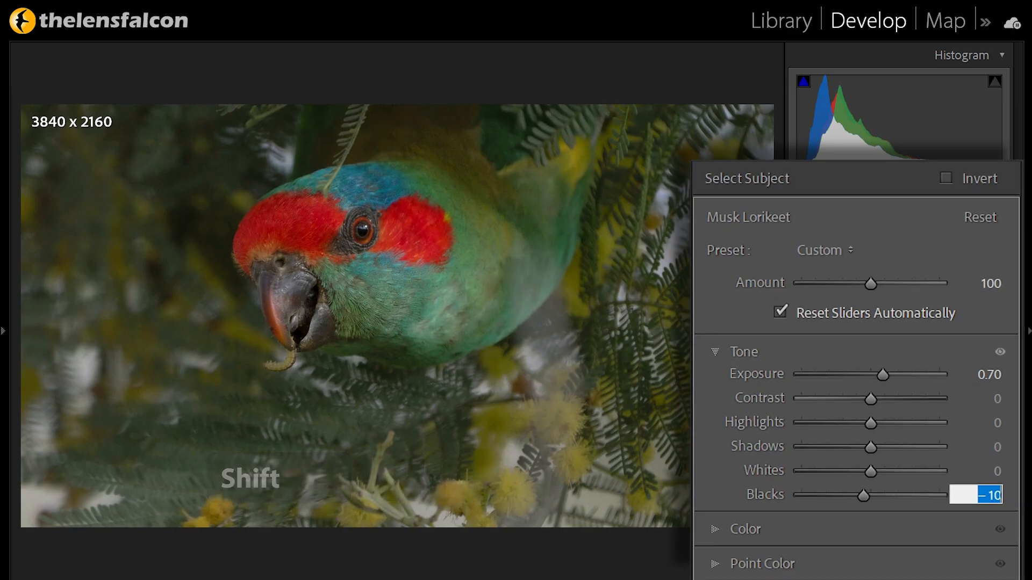
key(Return)
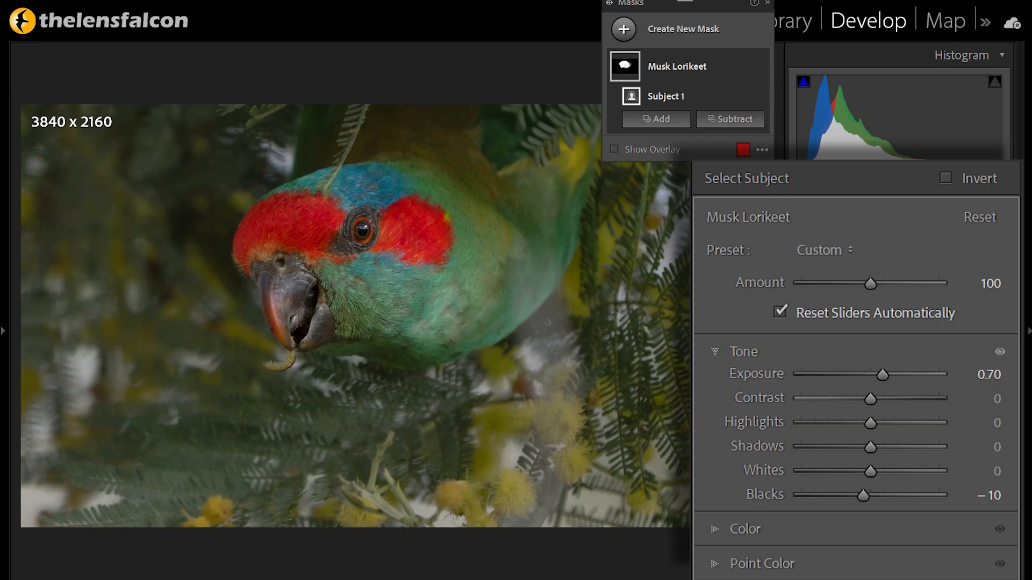
Expand the Musk Lorikeet mask's Color adjustments and raise its Saturation to 30
click(715, 528)
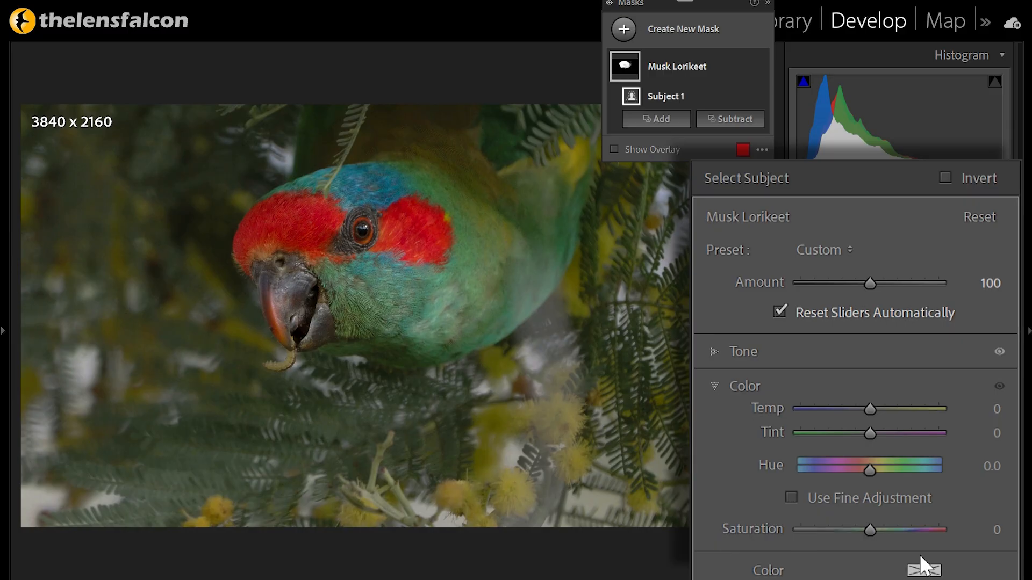
click(996, 531)
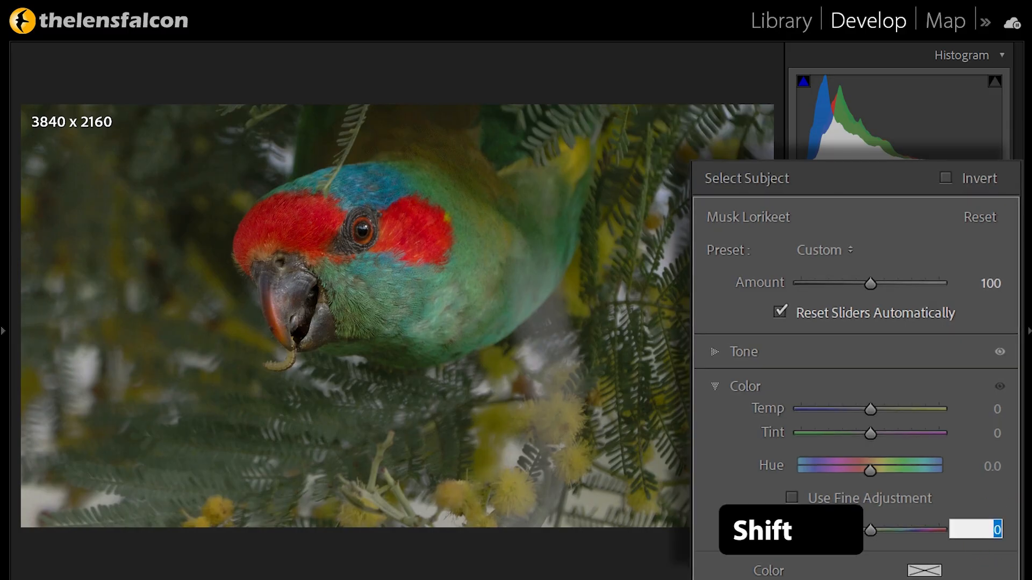
key(shift+Up)
key(shift+Up)
key(shift+Up)
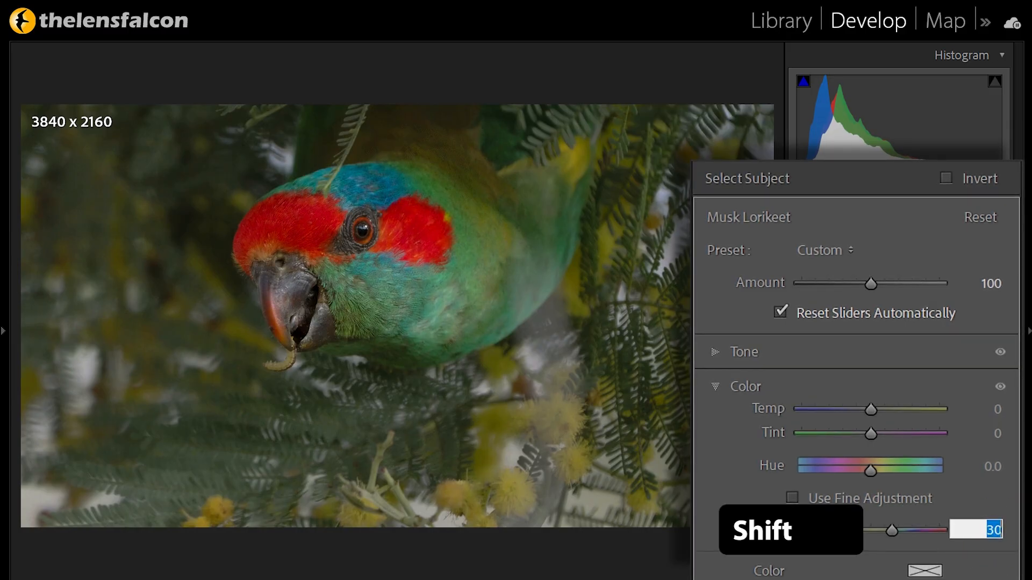
key(Return)
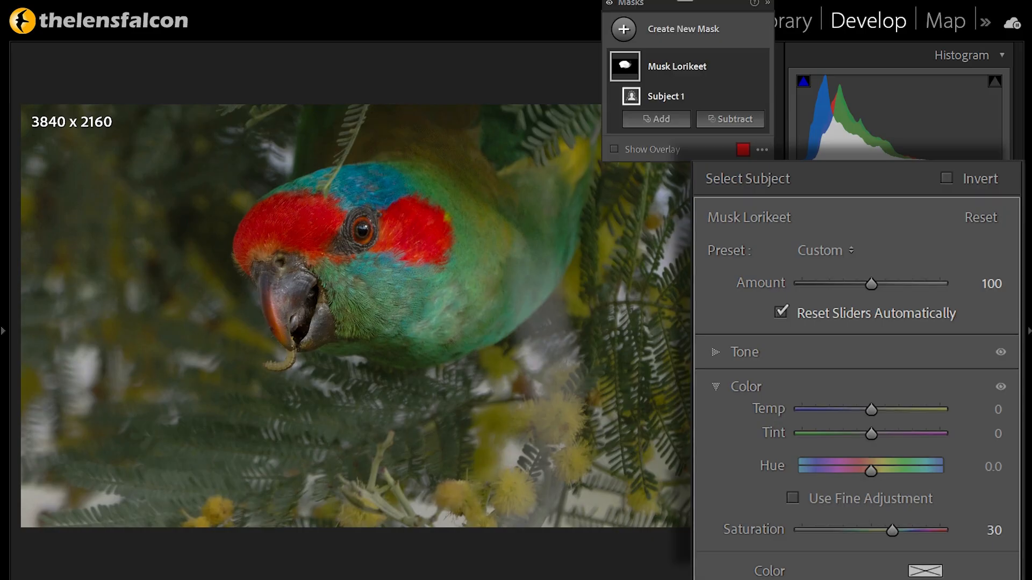
Raise the Musk Lorikeet mask's Sharpness to 30 in the Detail adjustments, and collapse that section
scroll(935, 550, down, 5)
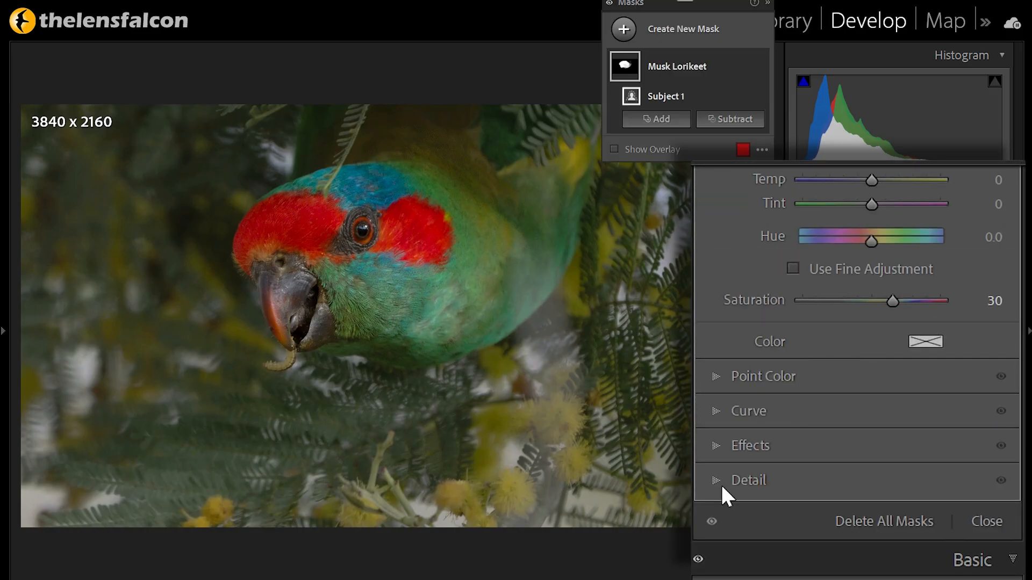
click(713, 481)
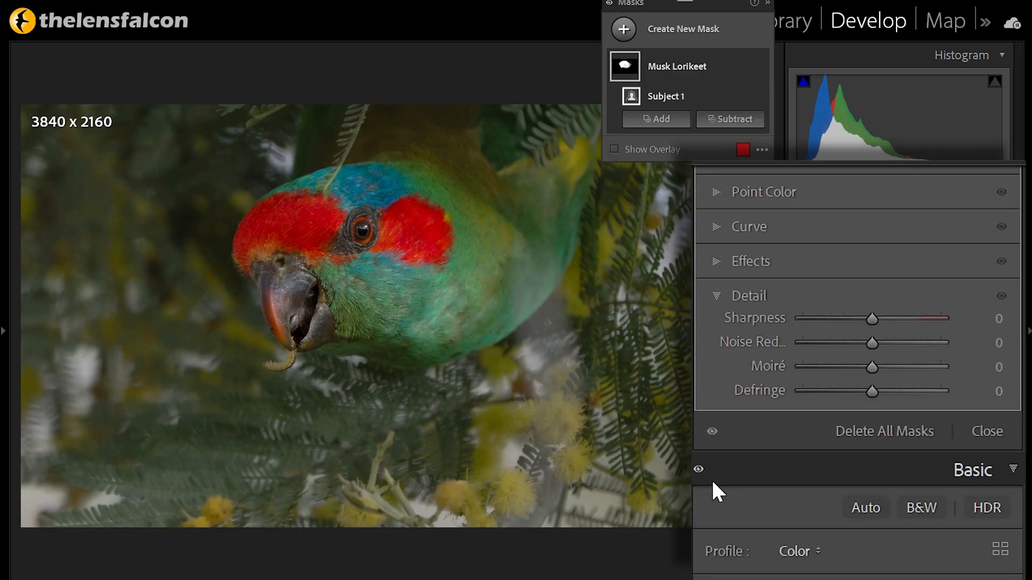
click(999, 320)
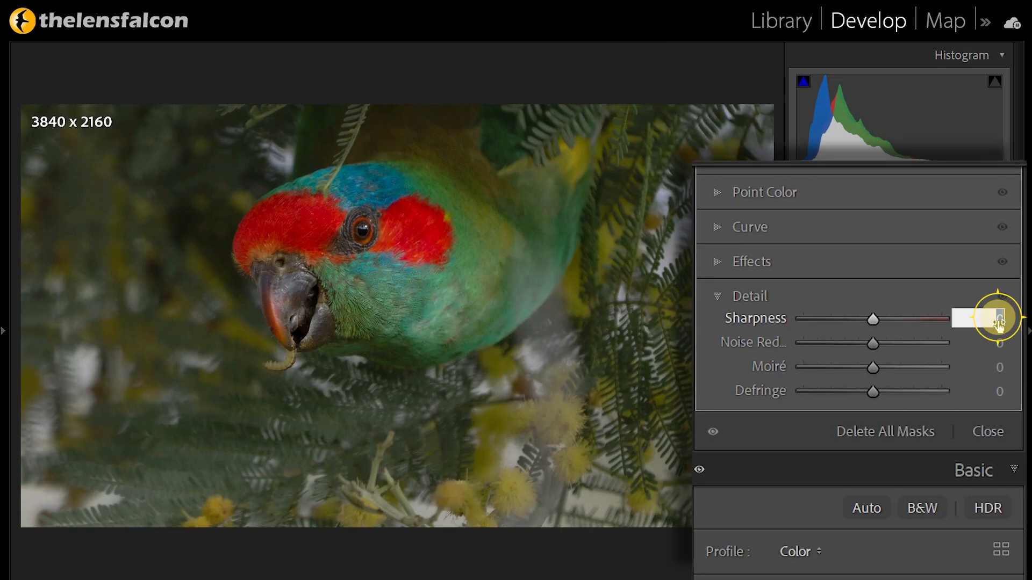
key(shift+Up)
key(shift+Up)
key(shift+Up)
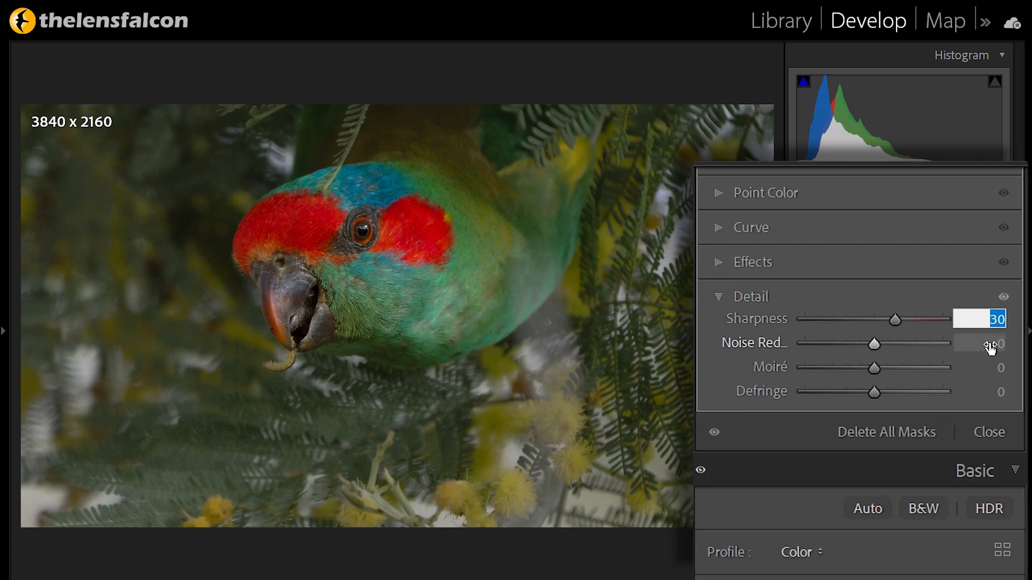
key(Return)
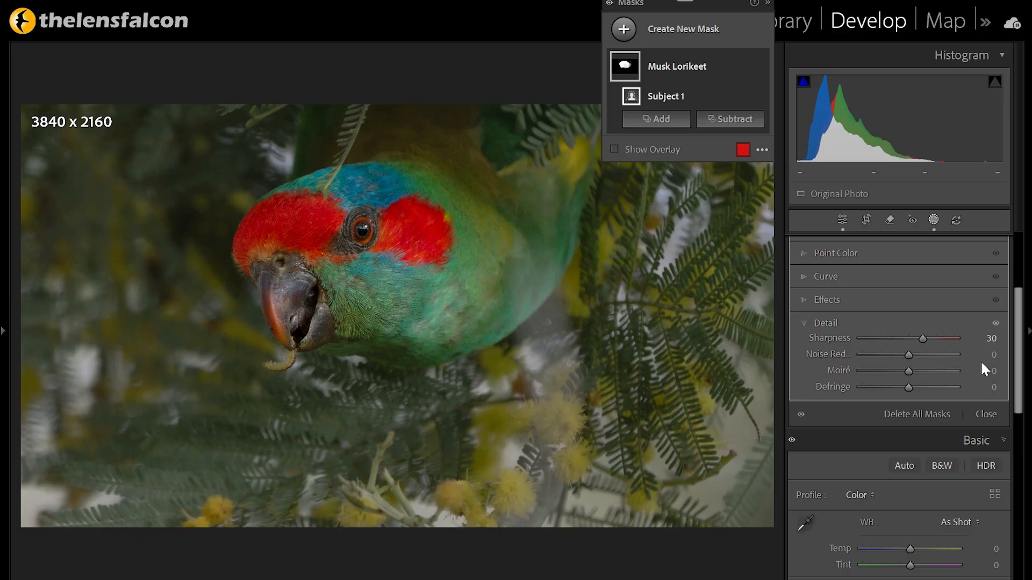
drag(1017, 316, 1009, 228)
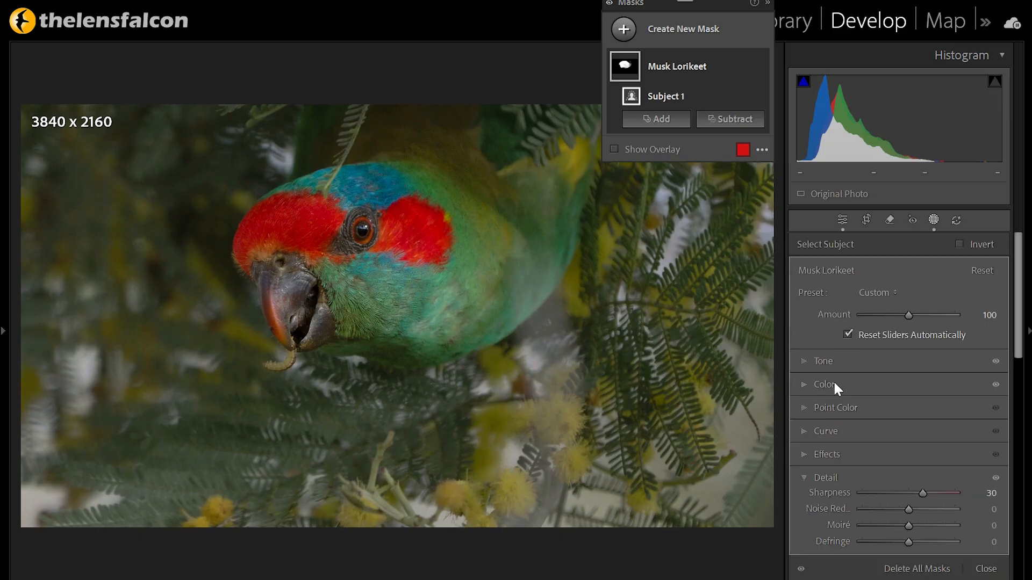
click(801, 478)
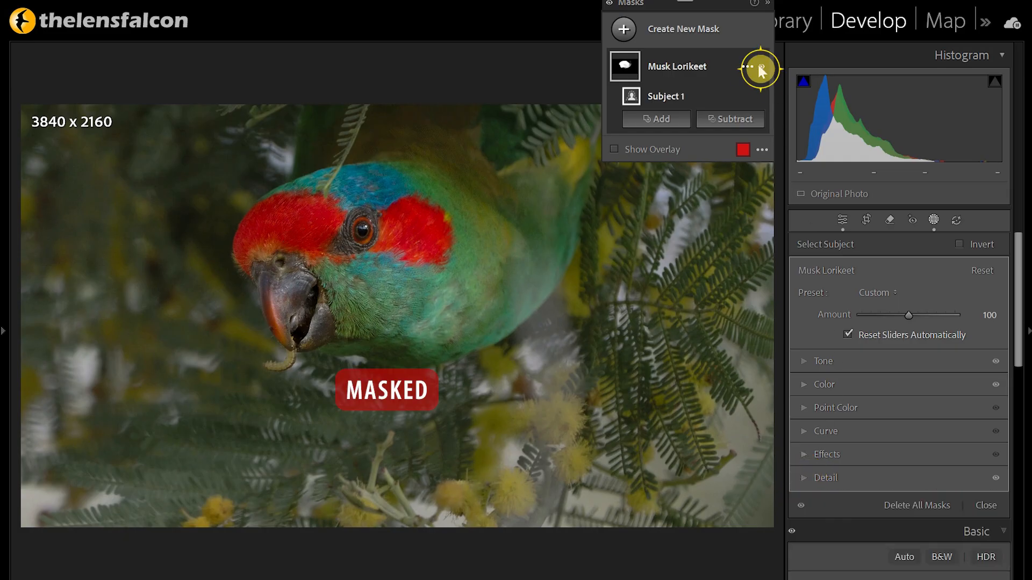
Toggle the Musk Lorikeet mask off and on to compare its effect, and briefly show its overlay to check coverage
click(761, 66)
click(762, 66)
click(761, 66)
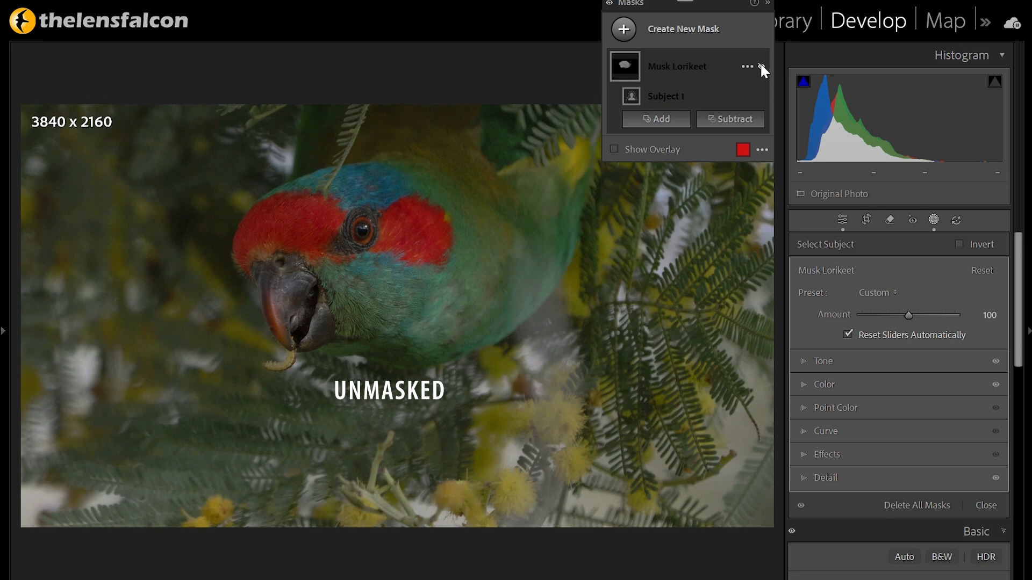
click(761, 66)
click(761, 66)
click(761, 66)
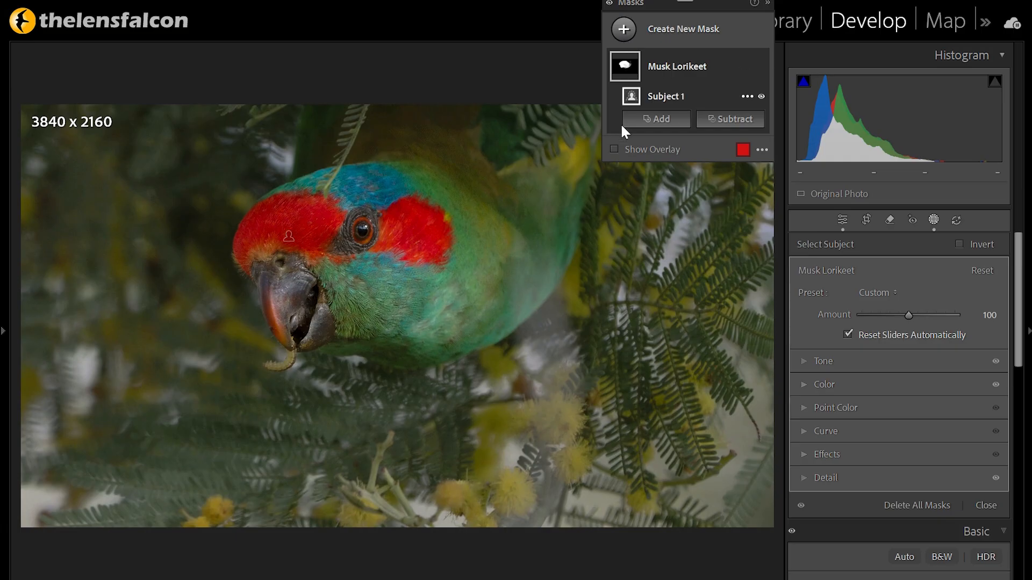
click(613, 150)
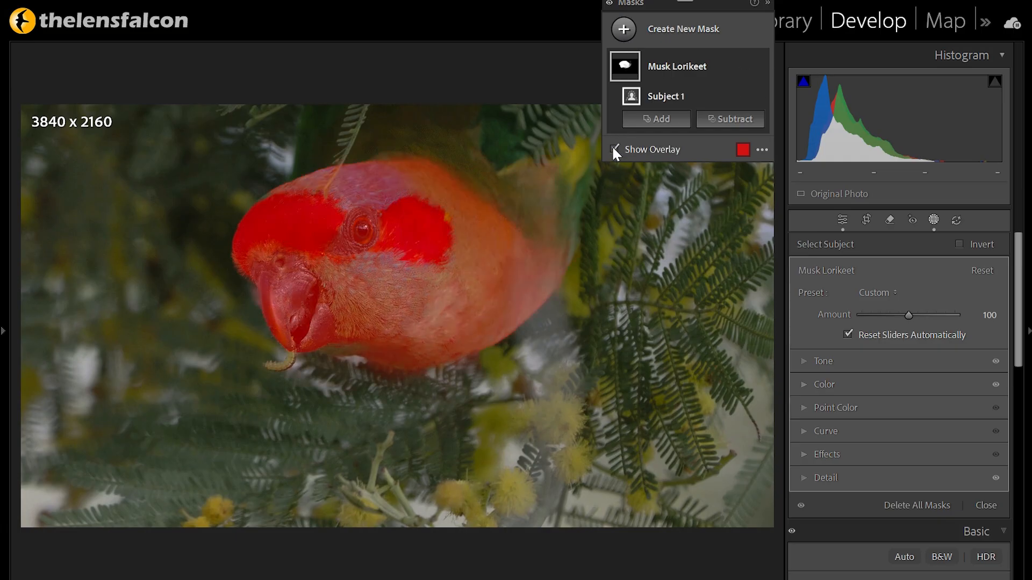
click(613, 149)
Create a Radial Gradient mask as a wide ellipse around the bird's head and upper body, centred just below the eye
mouse_move(624, 64)
click(623, 31)
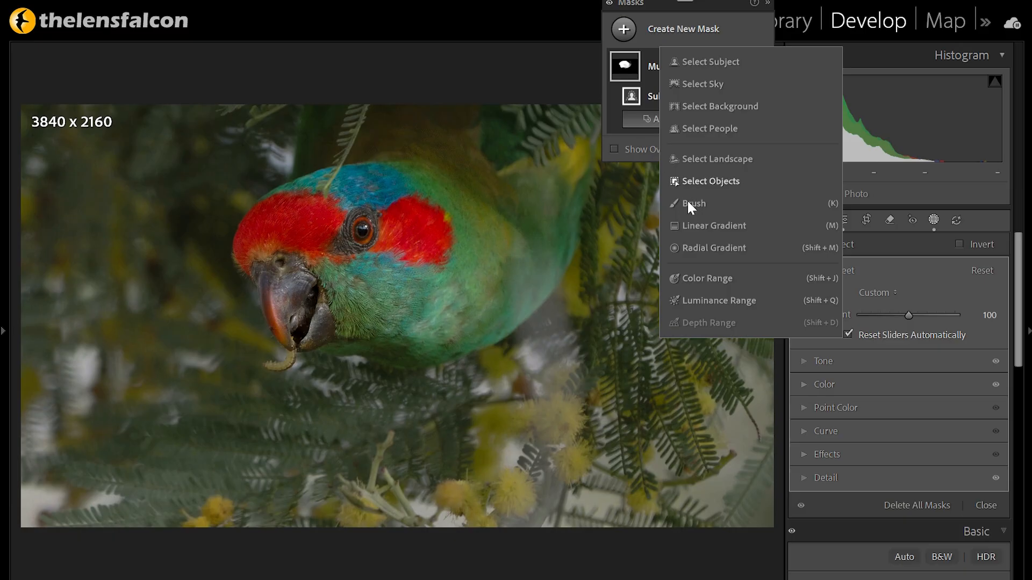
click(713, 245)
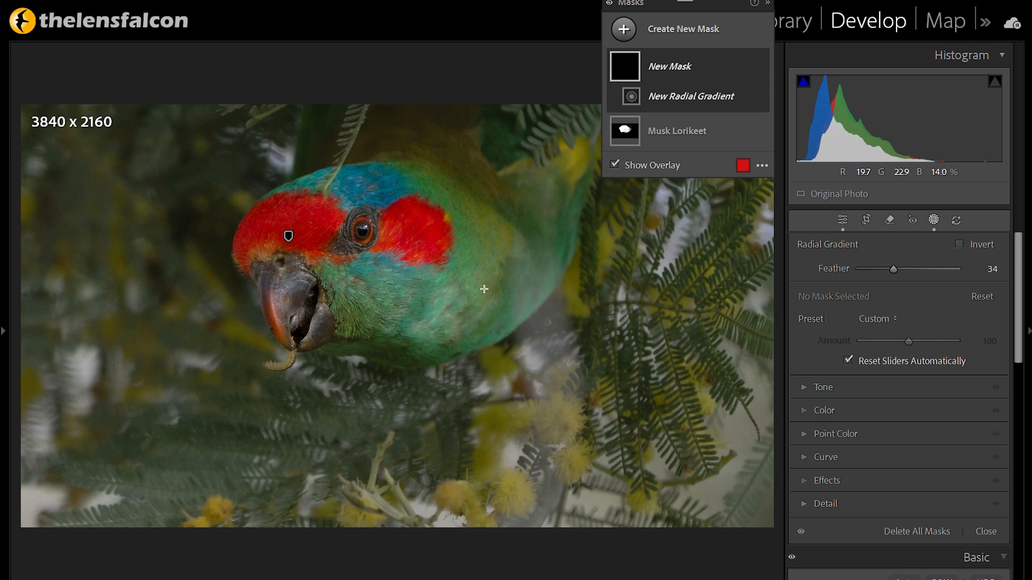
drag(364, 232, 612, 410)
drag(414, 262, 426, 287)
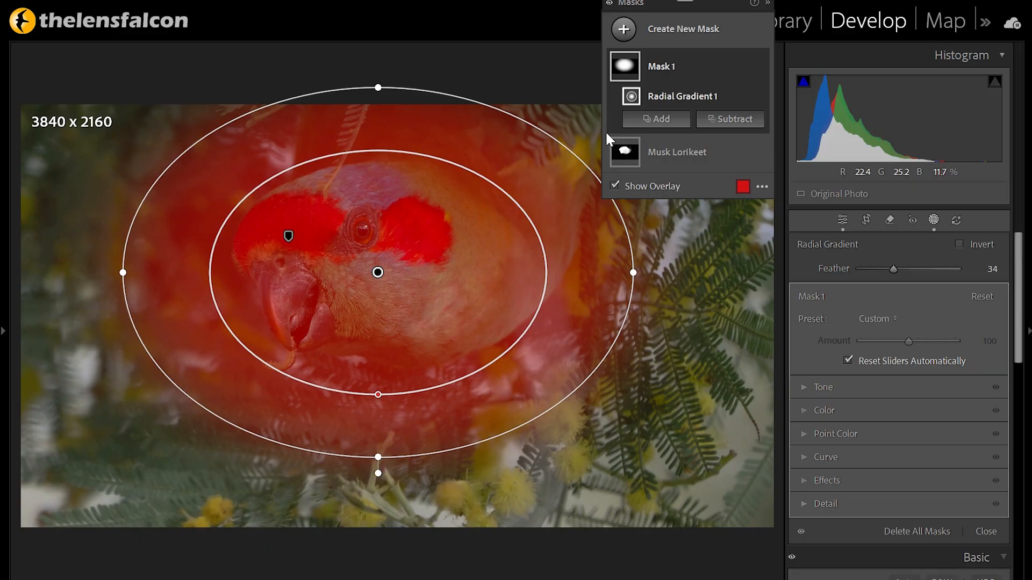
Rename the new radial mask as Radial Gradient BG
click(650, 69)
double_click(648, 66)
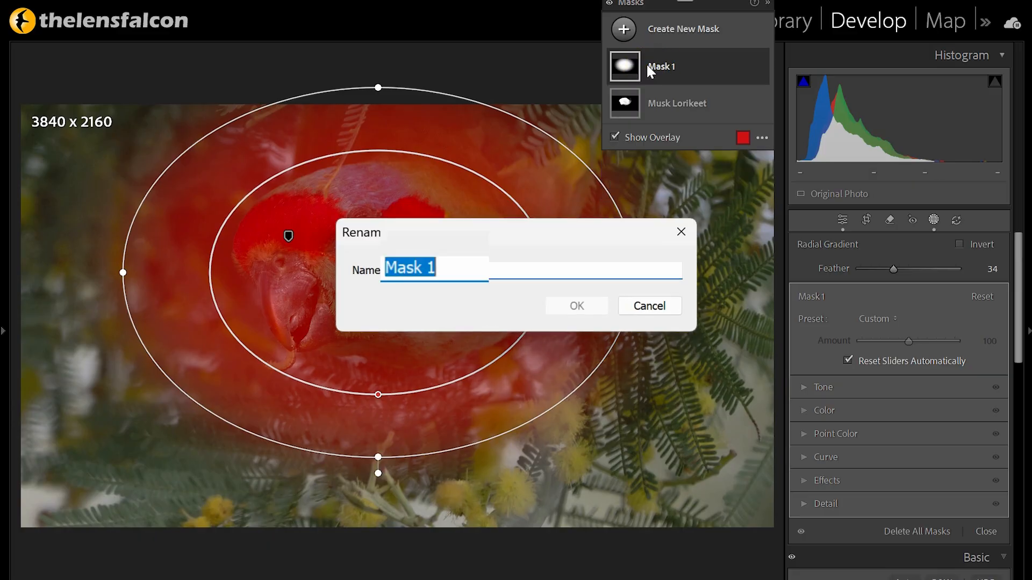
text(Radi)
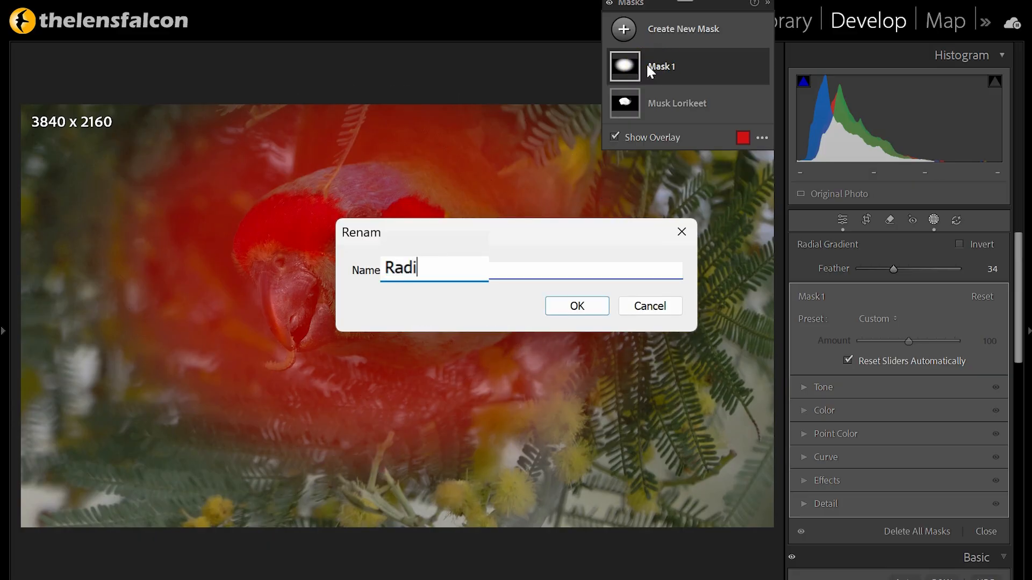
text(al Gradie)
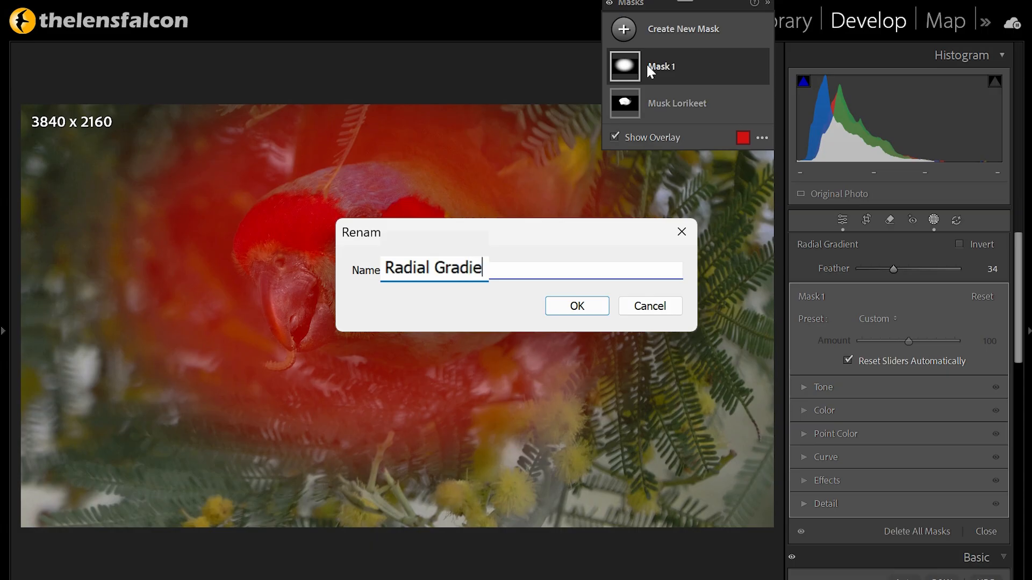
text(nt BG)
key(Return)
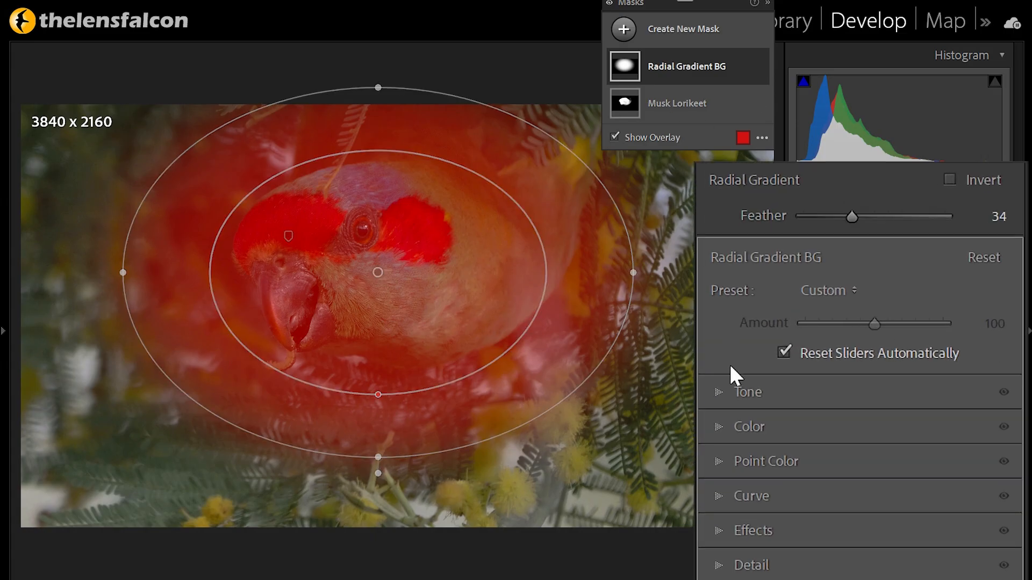
Expand the Radial Gradient BG mask's Tone adjustments and set its Exposure to -0.20
click(804, 386)
click(989, 414)
text(-0.2)
key(Return)
key(Return)
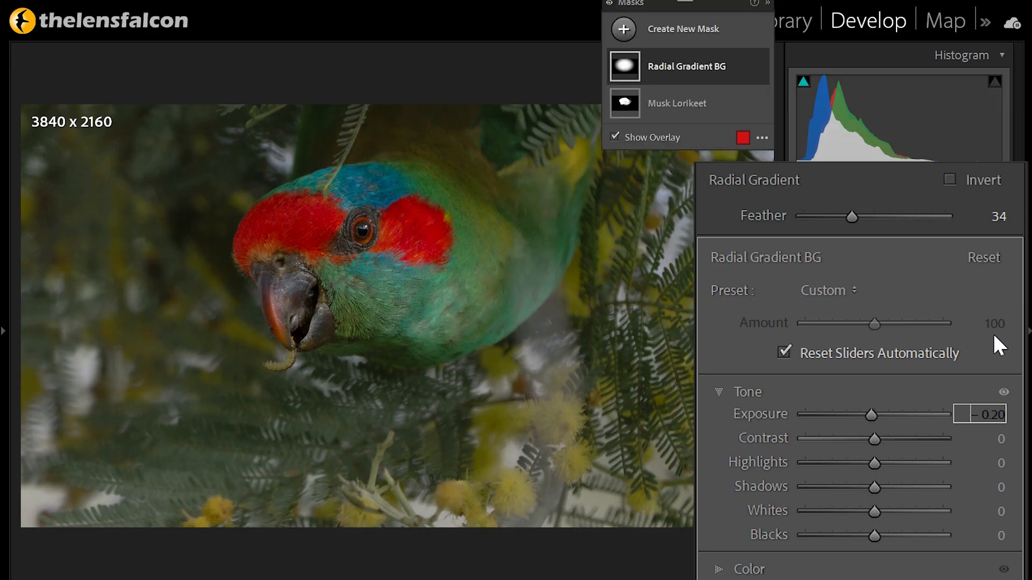
Raise the Radial Gradient BG mask's Contrast to 90
click(992, 438)
key(shift+Up)
key(shift+Up)
key(shift+Up)
key(shift+Up)
key(shift+Up)
key(shift+Up)
key(shift+Up)
key(shift+Up)
key(shift+Up)
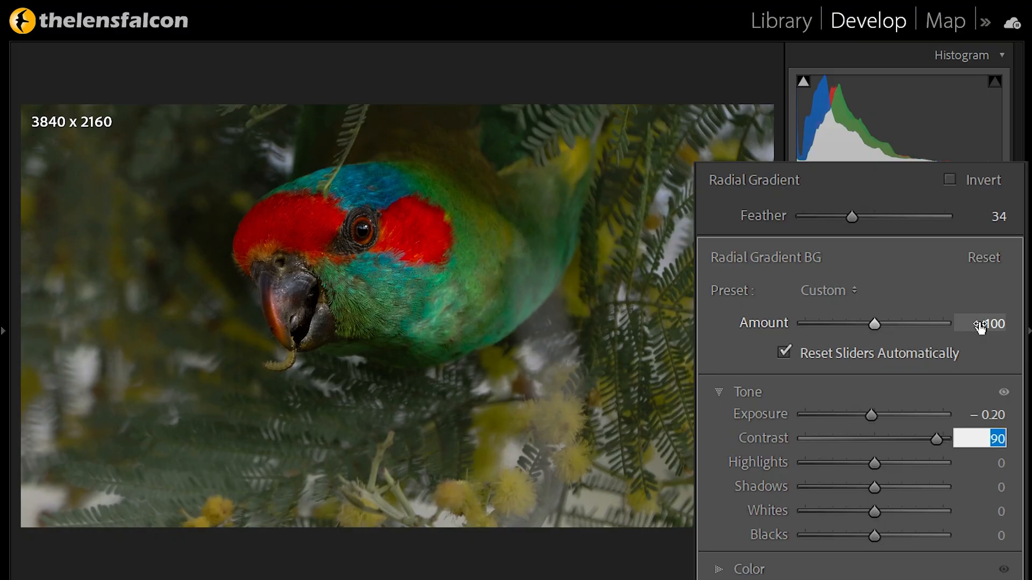
key(Return)
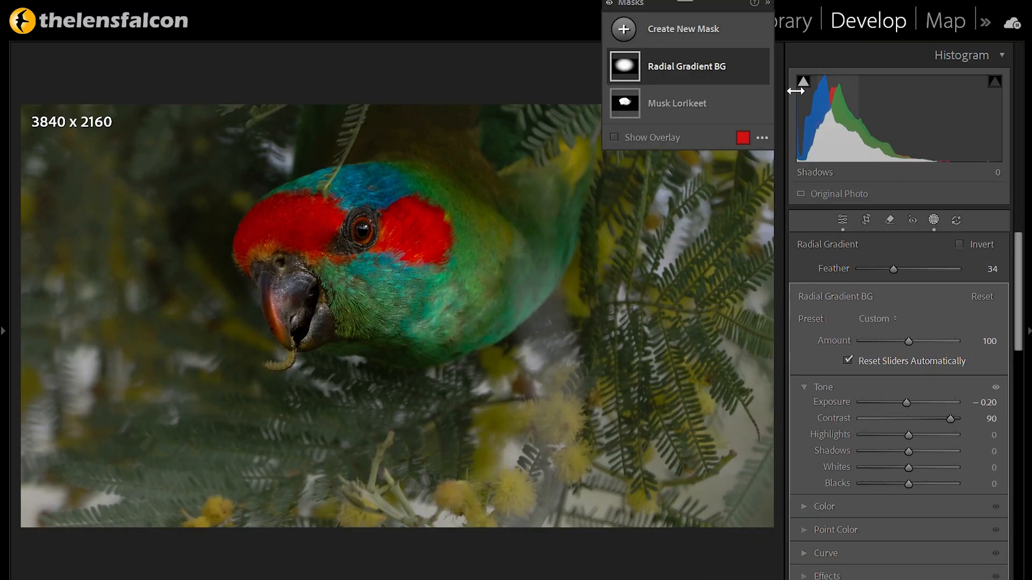
Toggle the Radial Gradient BG mask's visibility to compare the image with and without it
click(763, 64)
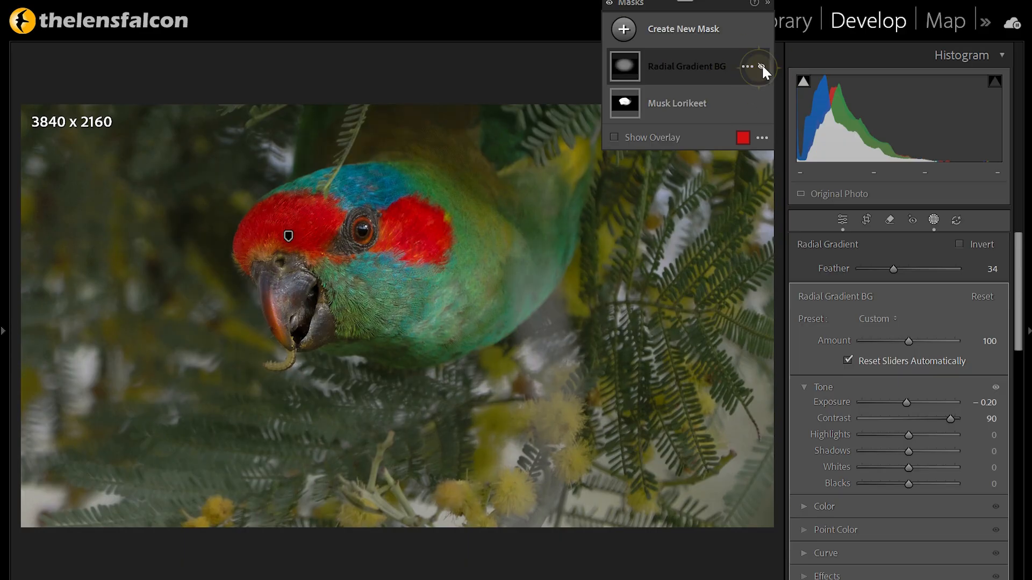
click(762, 64)
click(762, 64)
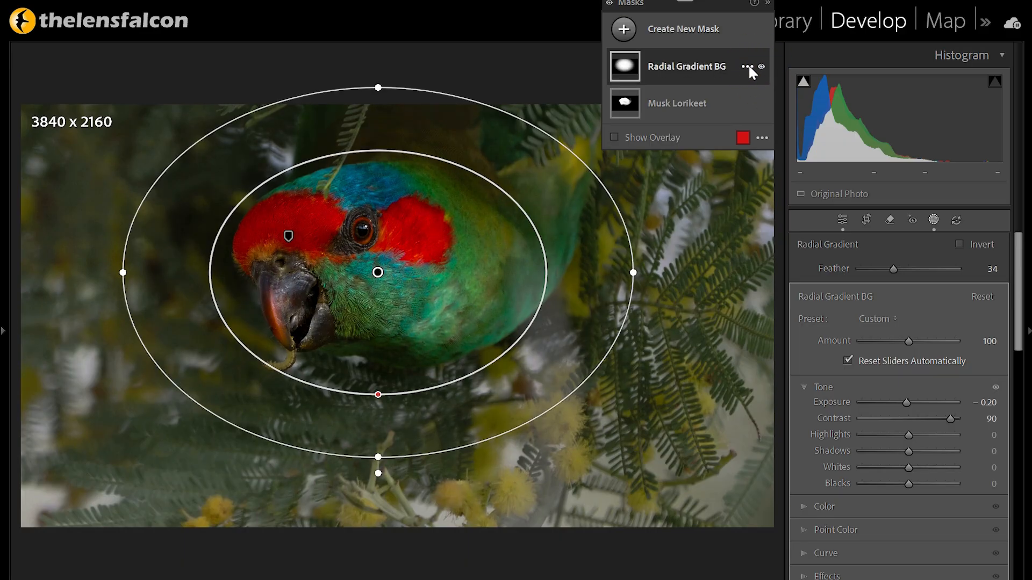
Invert the Radial Gradient BG mask so it affects the area around the bird, and toggle it to compare its effect
click(747, 66)
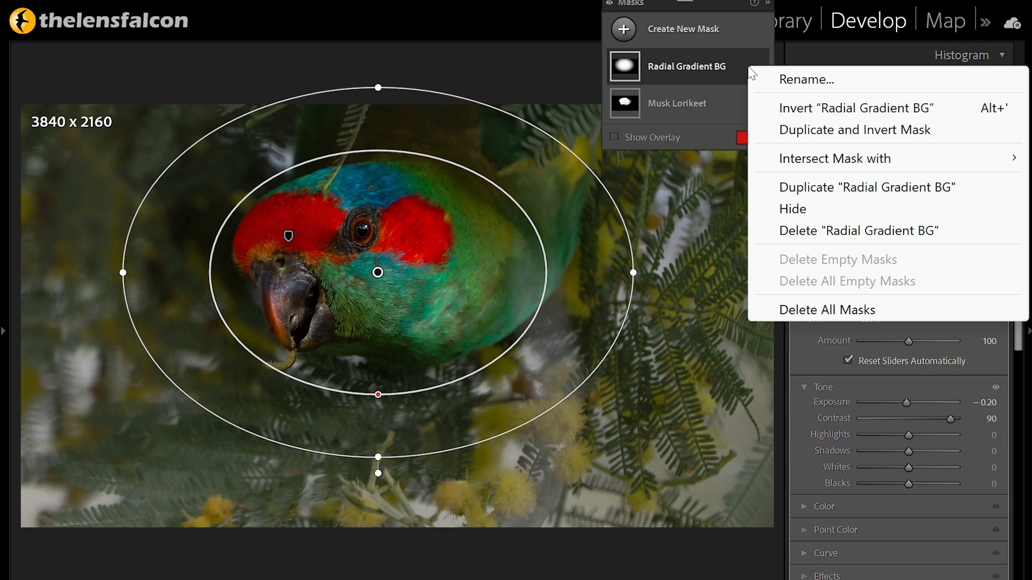
click(792, 109)
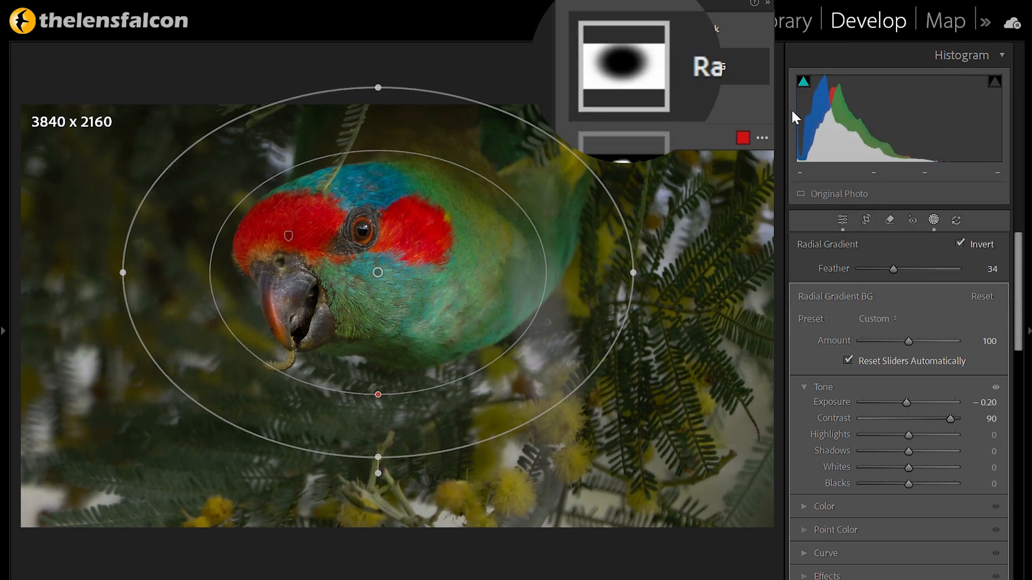
click(761, 66)
click(761, 67)
mouse_move(625, 73)
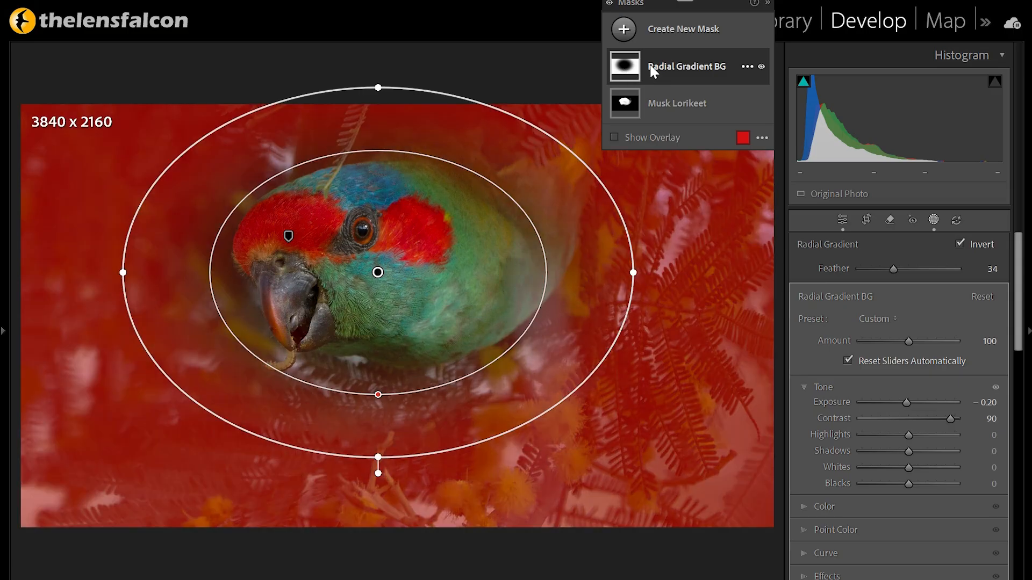
click(761, 67)
click(761, 67)
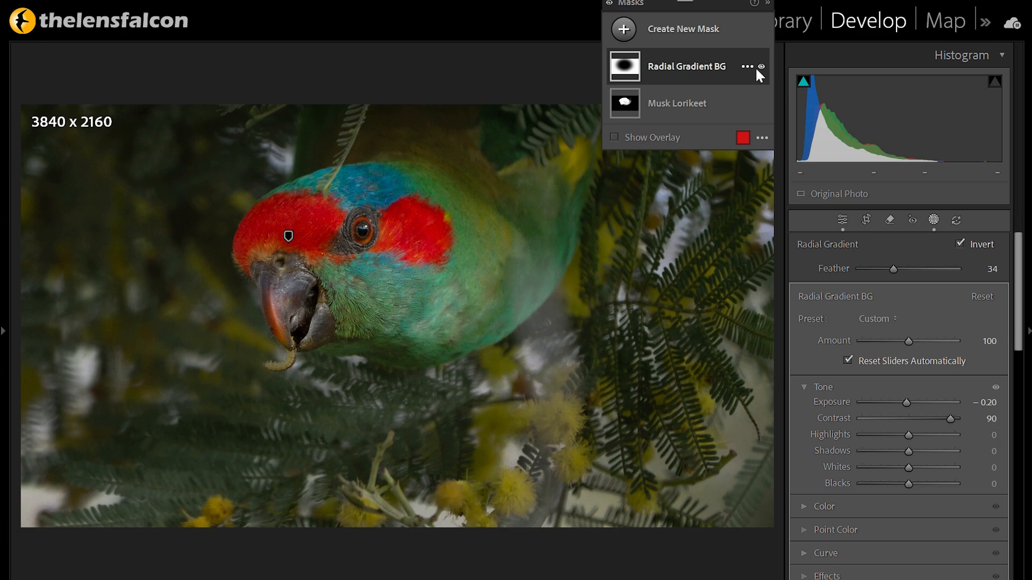
Subtract a Color Range from the Radial Gradient BG mask, sampling the yellow wattle flower below the bird
click(631, 68)
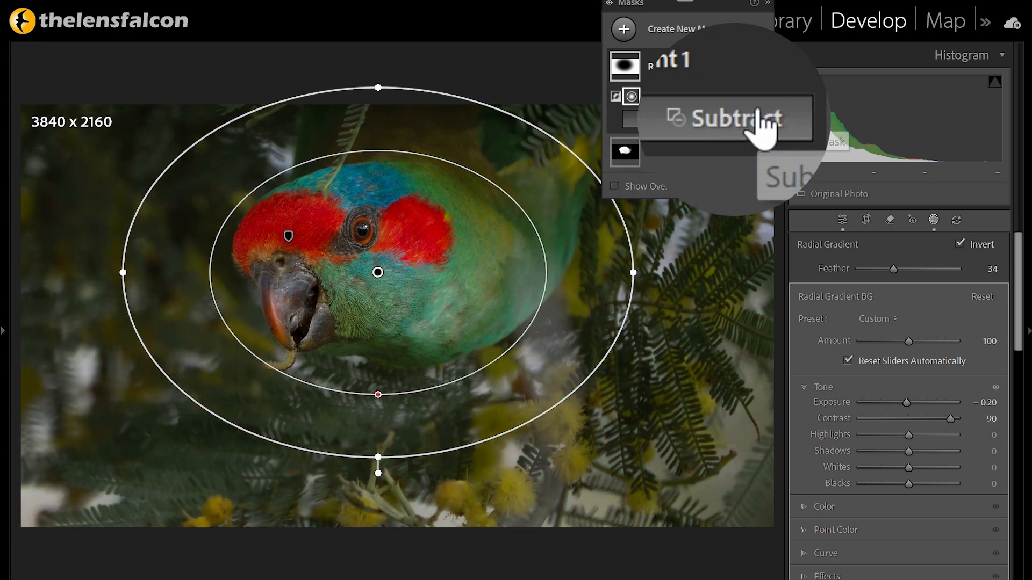
click(742, 119)
click(748, 380)
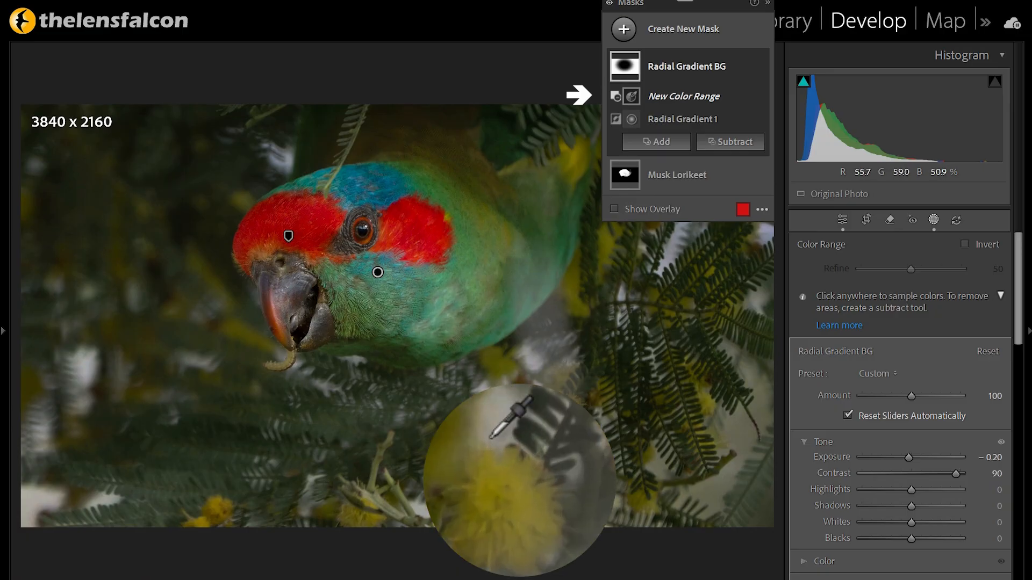
click(517, 483)
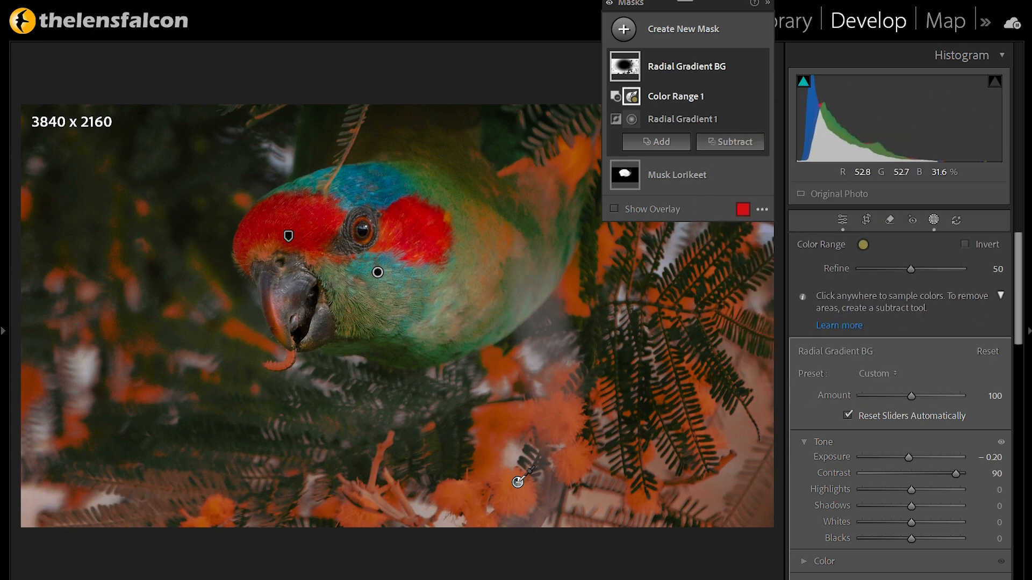
Toggle the subtracted Color Range off and on to compare its effect, and collapse the Radial Gradient BG mask's components
click(761, 95)
click(762, 95)
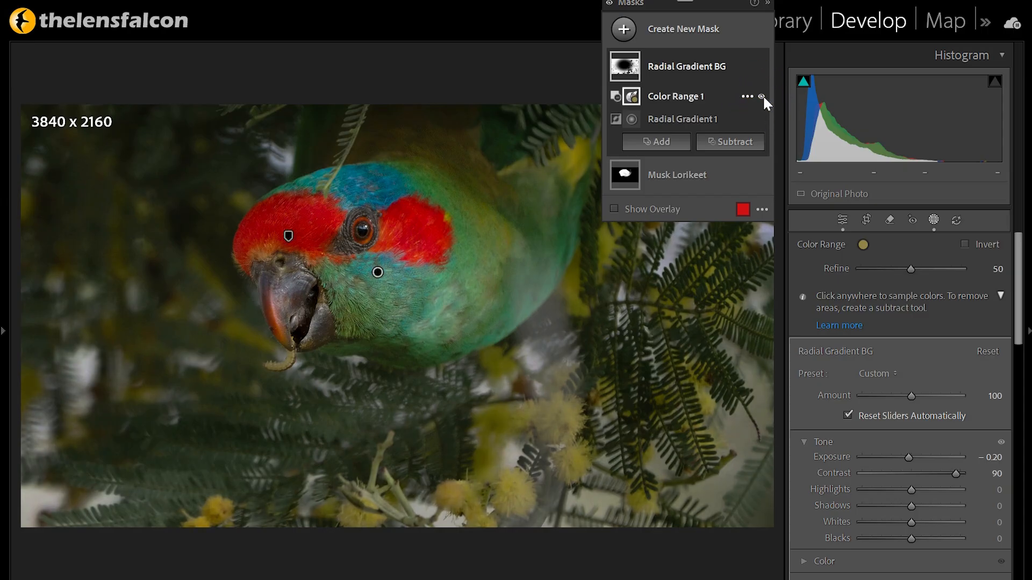
click(761, 96)
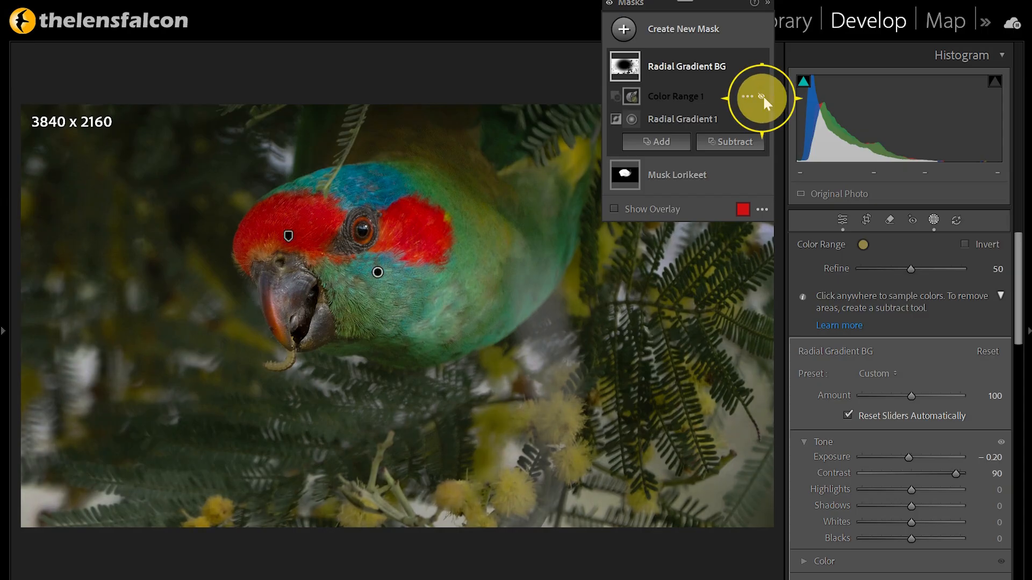
click(762, 96)
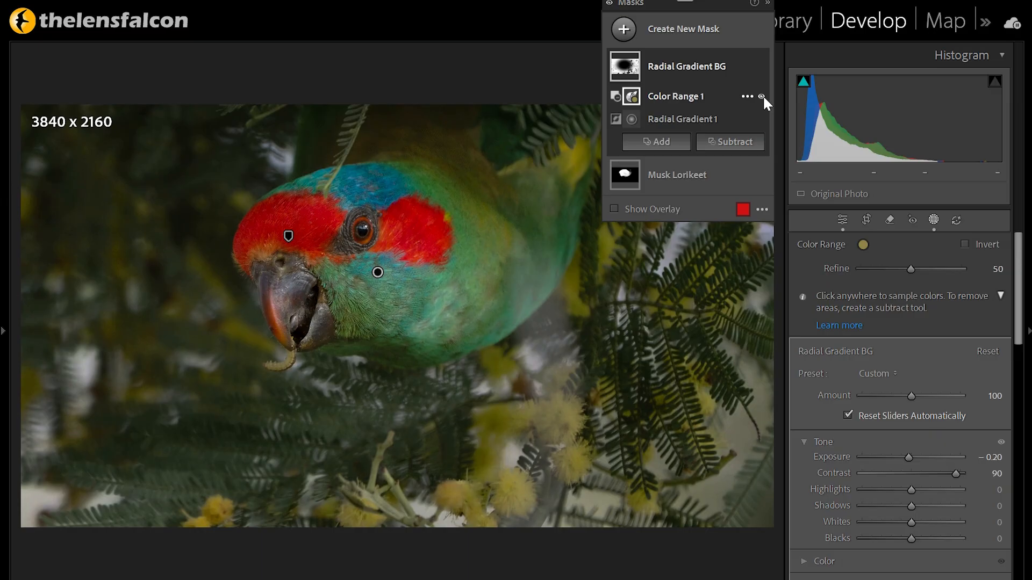
click(633, 69)
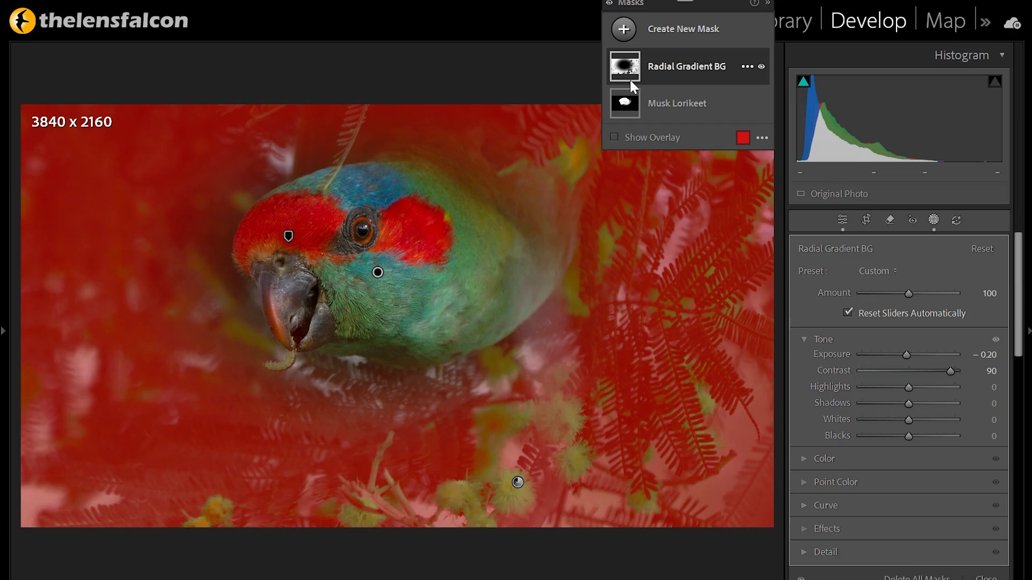
Create a new Color Range mask by sampling the yellow of the wattle flower below the bird
click(623, 29)
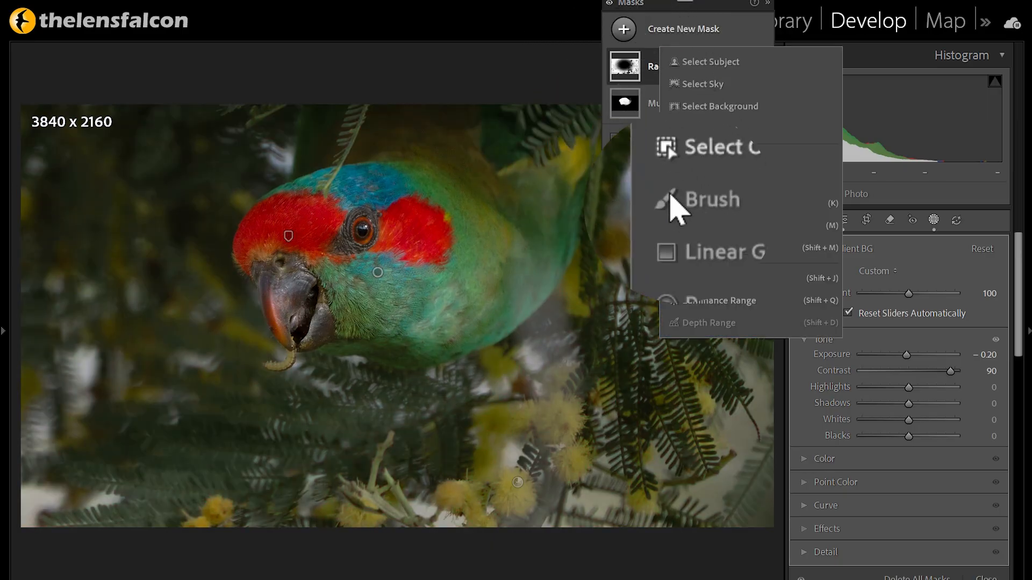
click(708, 278)
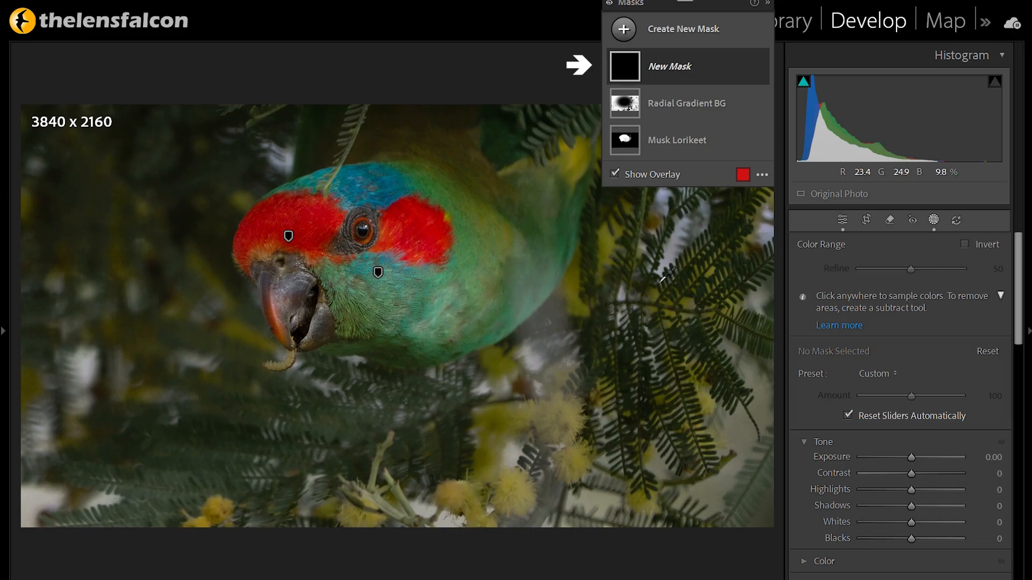
click(510, 478)
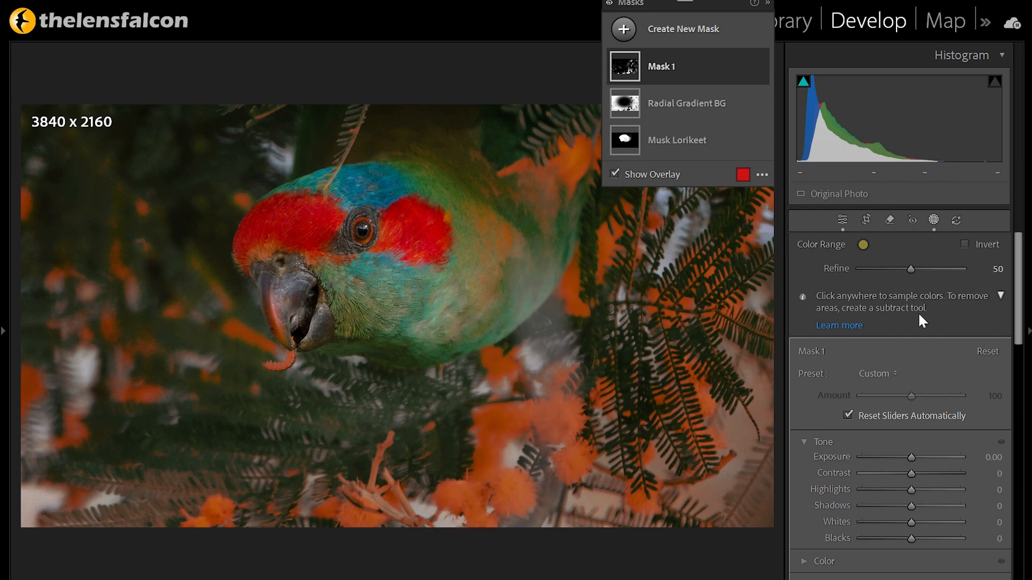
Set the wattle color mask's Exposure to 0.20 and collapse its Tone adjustments
click(993, 459)
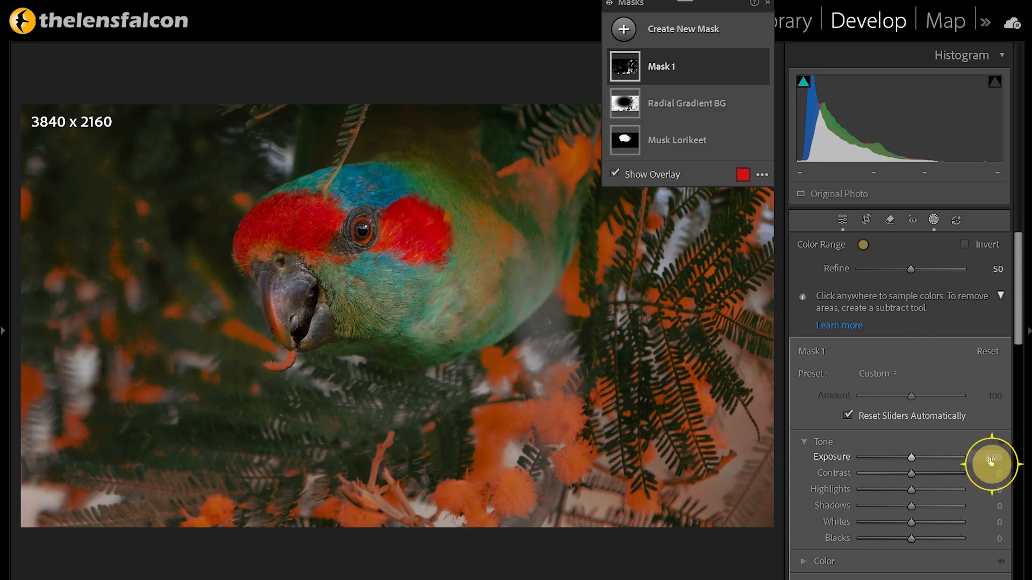
key(Up)
key(Up)
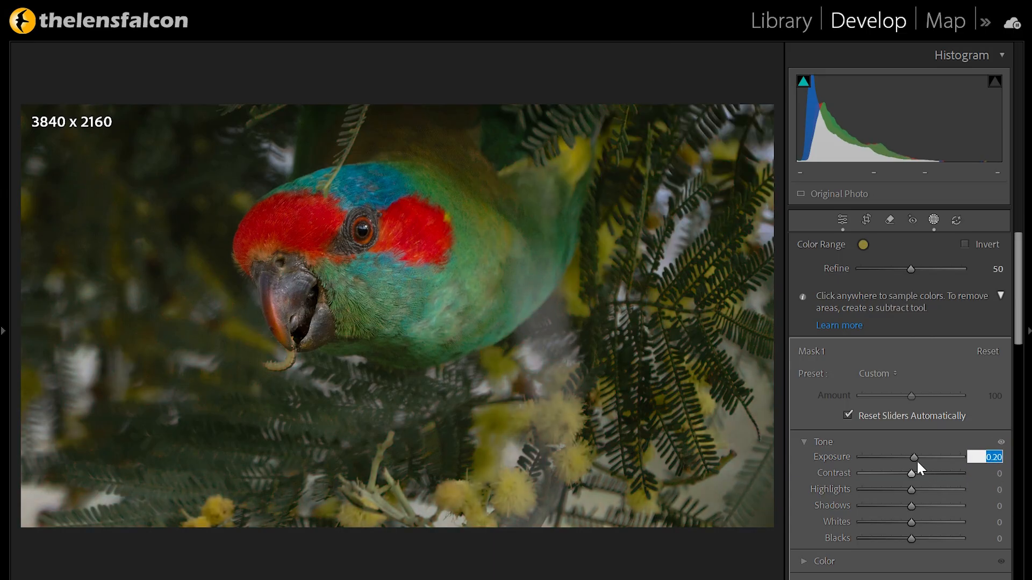
click(804, 441)
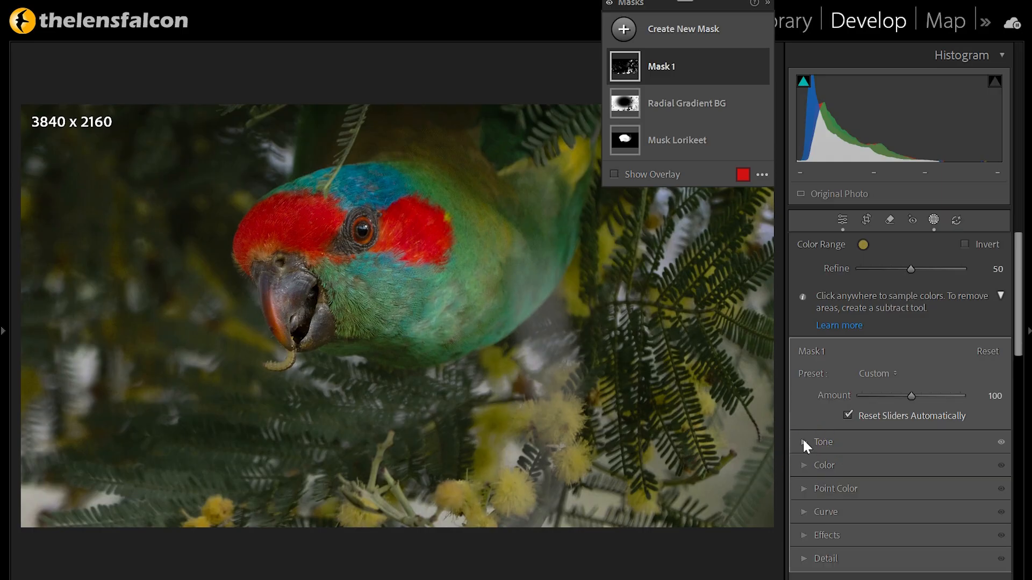
Expand the wattle color mask's Color adjustments and raise its Saturation to 20
click(804, 466)
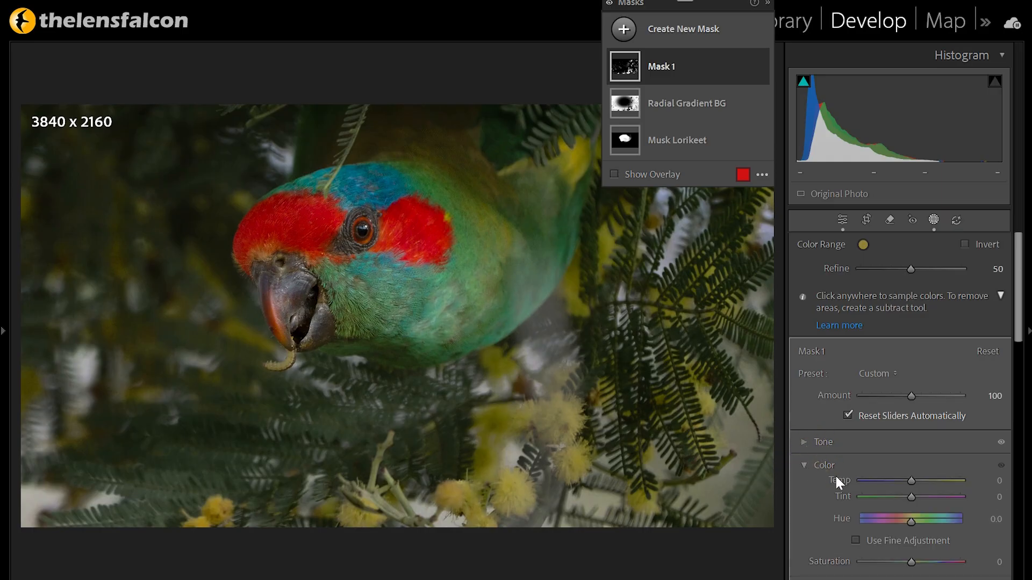
click(997, 562)
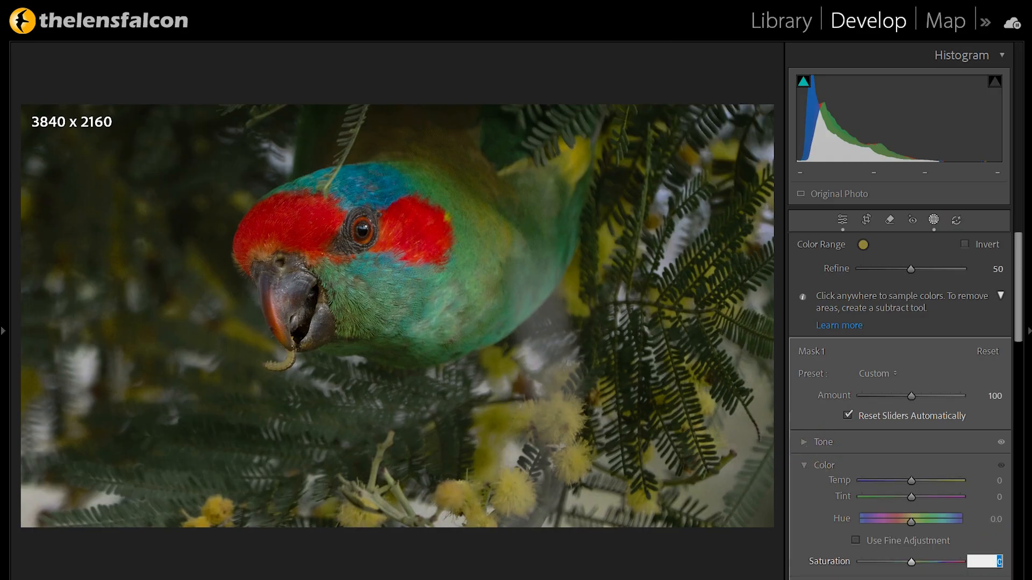
key(shift+Up)
key(shift+Up)
key(Return)
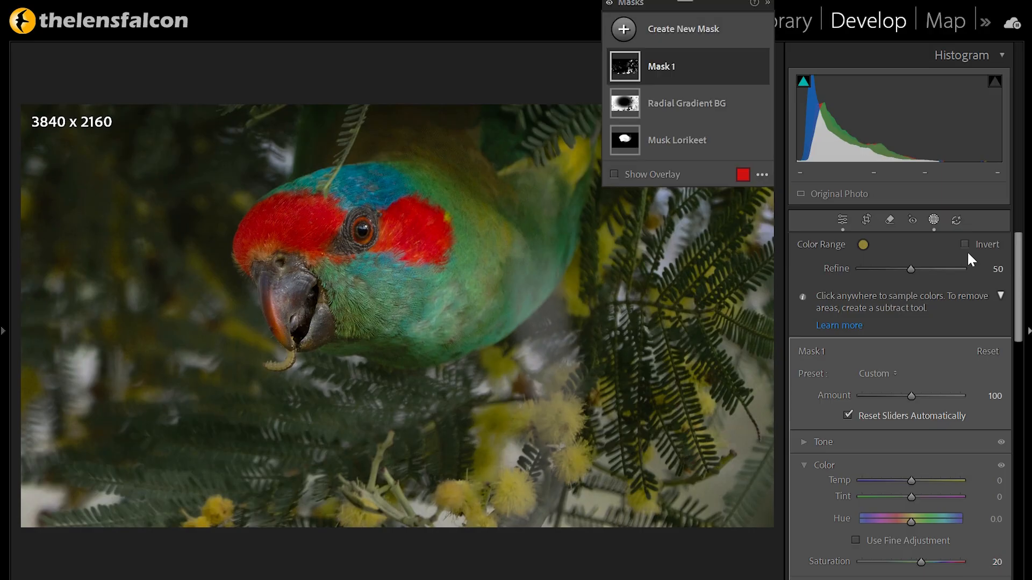
Rename the new wattle color range mask as Wattle yellow
click(660, 66)
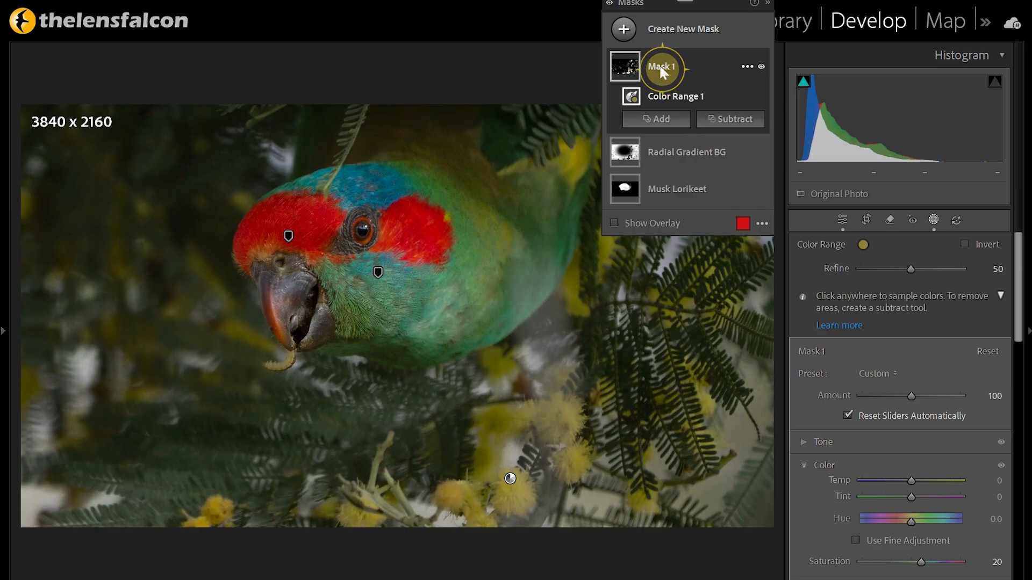
double_click(659, 64)
text(W)
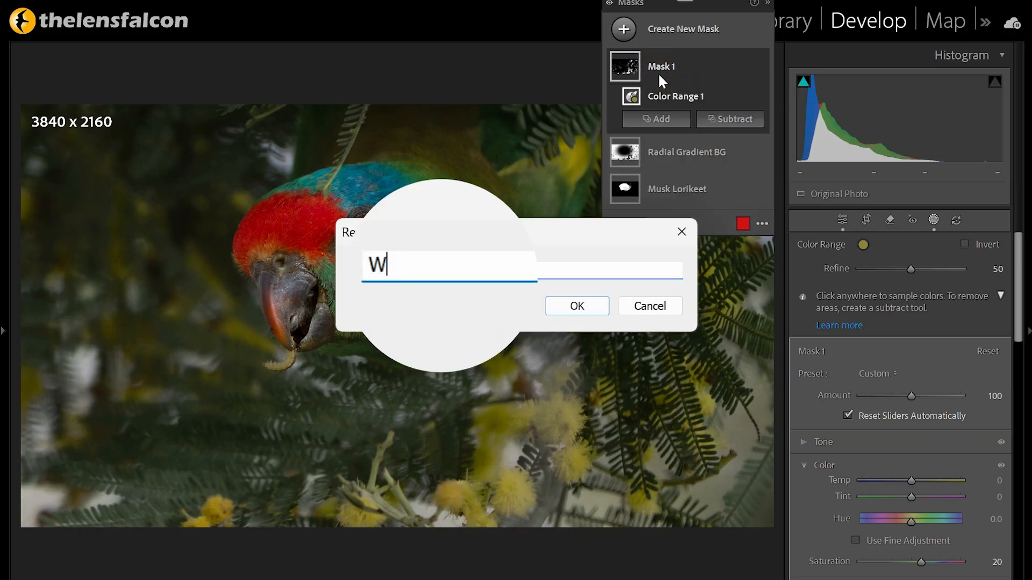
text(attle yellow)
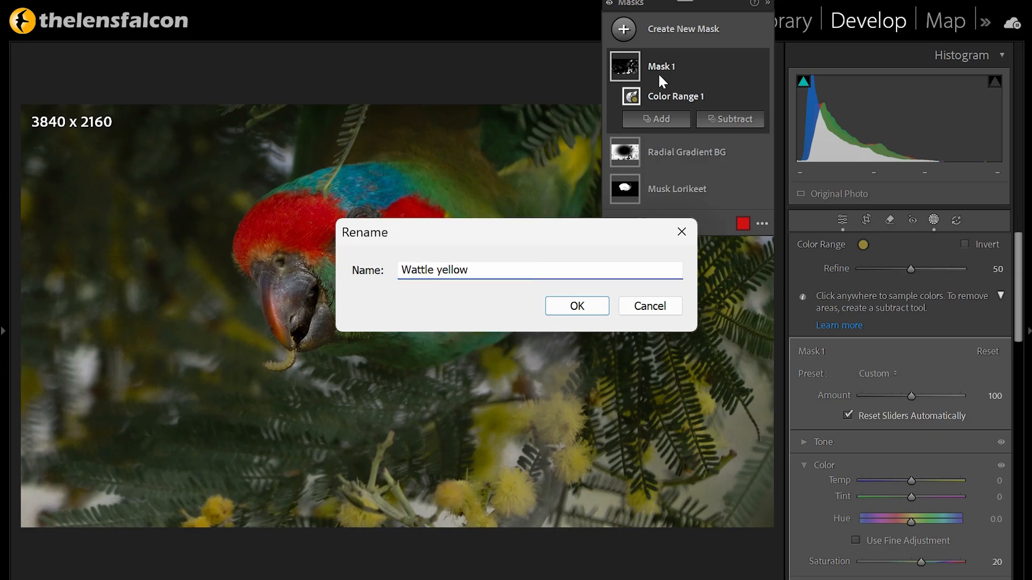
key(Return)
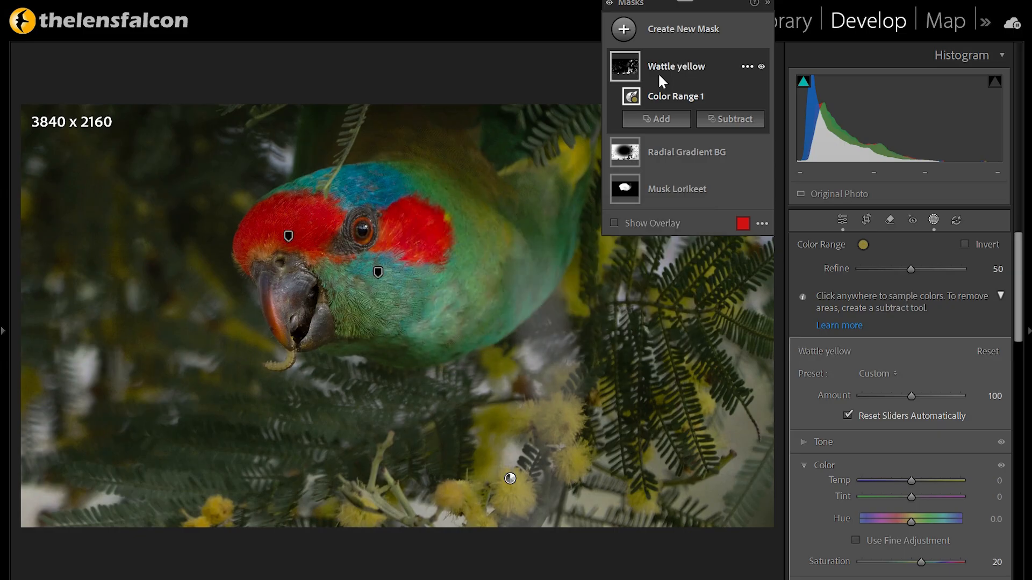
Toggle the Wattle yellow mask off and on to compare its effect, and collapse its components
mouse_move(634, 63)
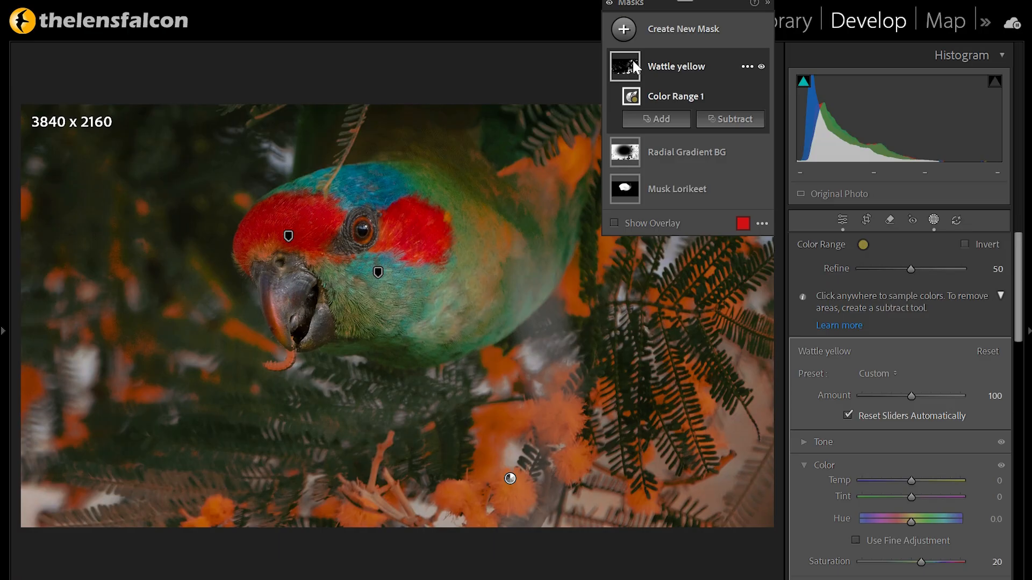
click(760, 65)
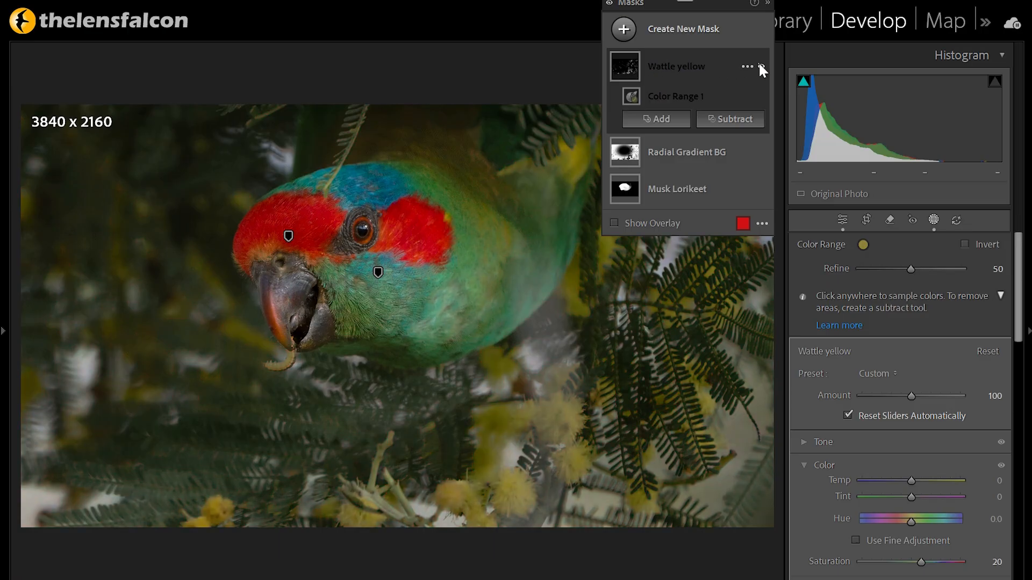
click(760, 64)
click(760, 65)
click(760, 64)
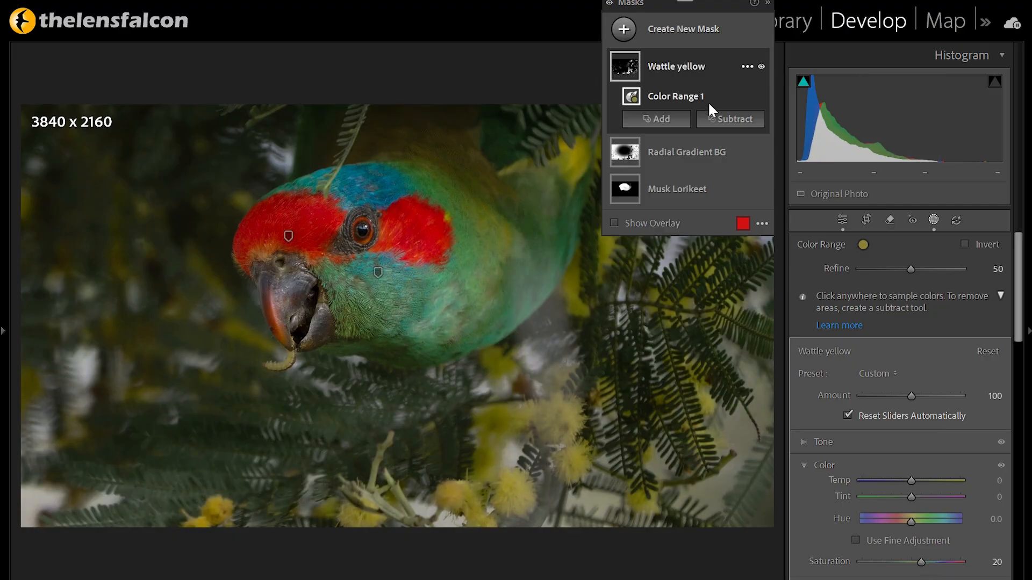
click(623, 65)
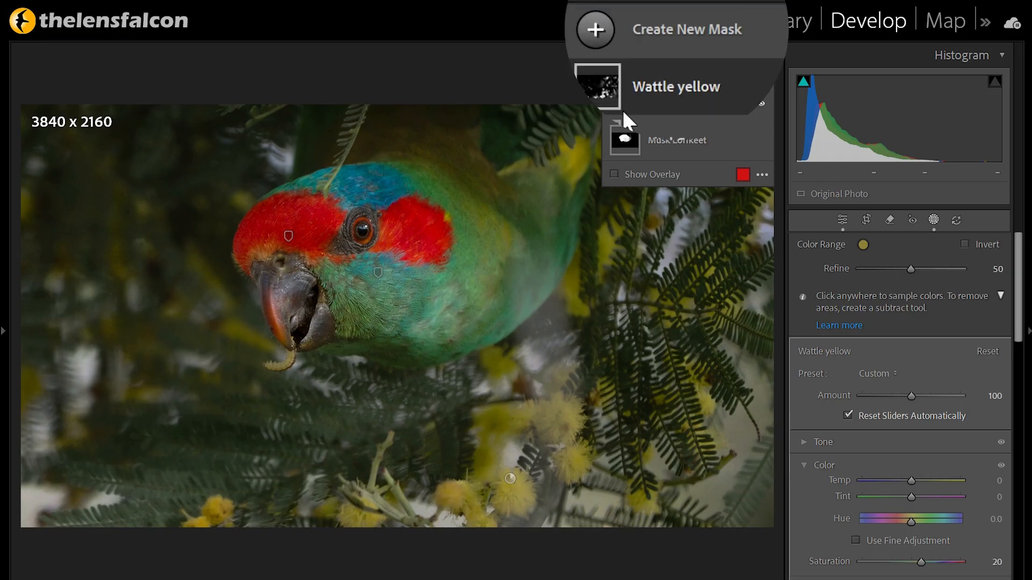
Create a Linear Gradient mask running diagonally from the photo's lower-right corner up to the bird's body
click(623, 29)
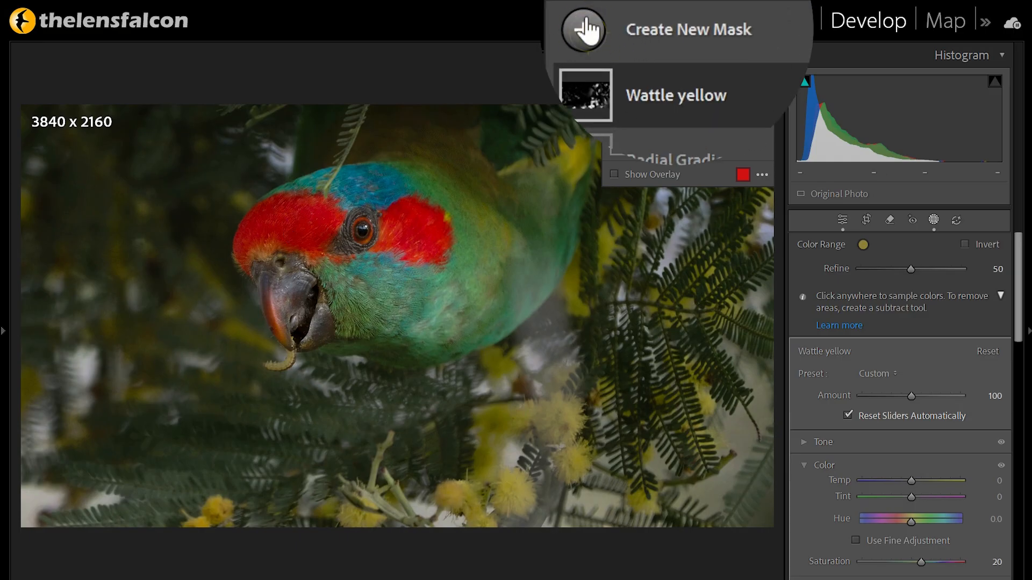
click(723, 215)
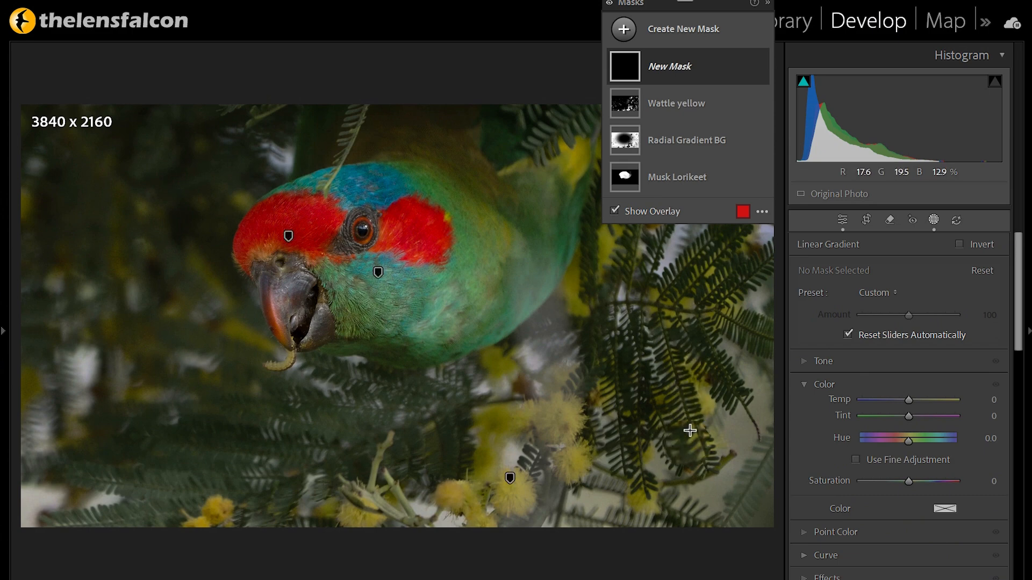
drag(678, 470, 549, 277)
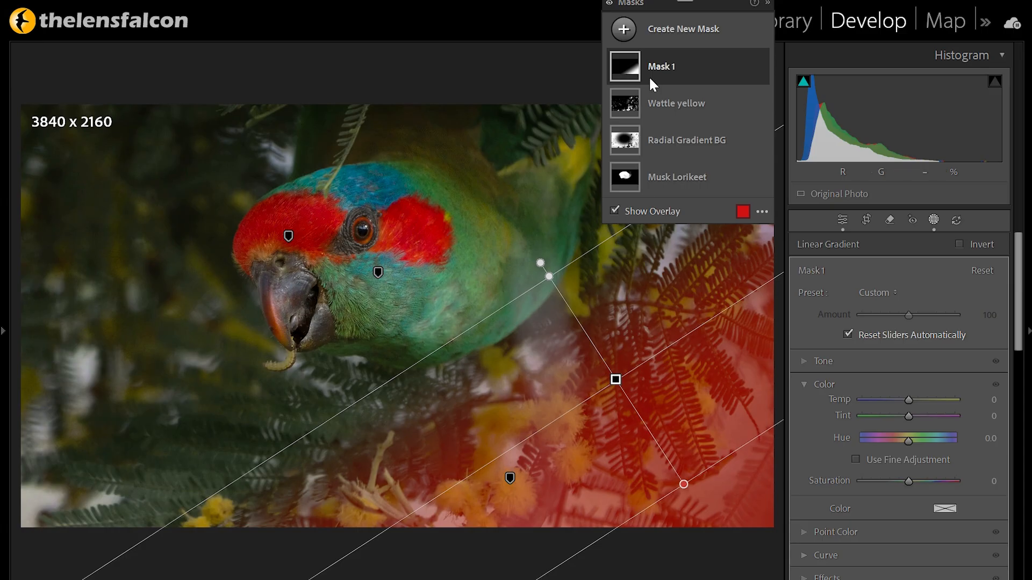
Rename the new linear gradient mask as Darken bottom right
double_click(653, 59)
text(D)
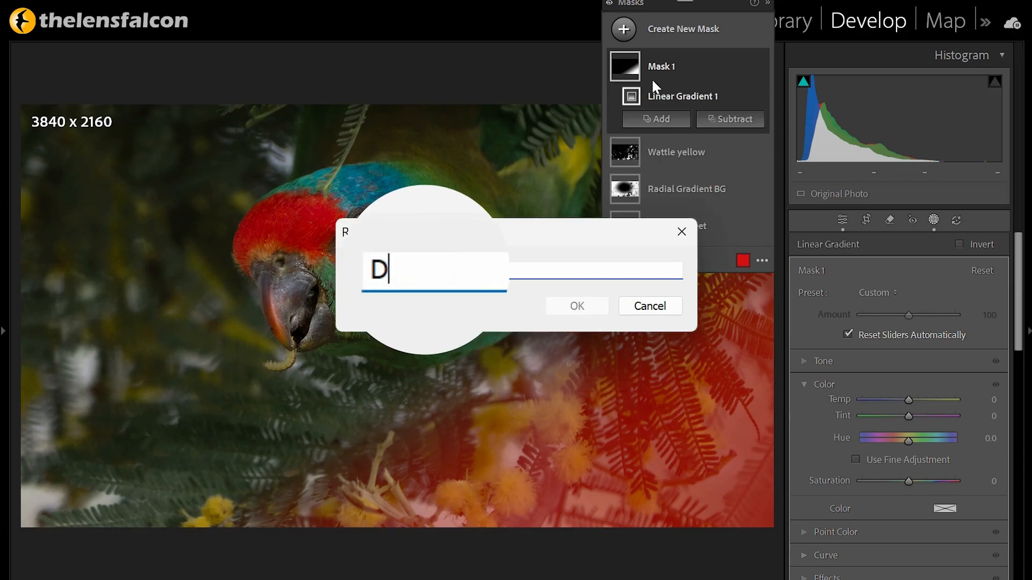
text(arken bo)
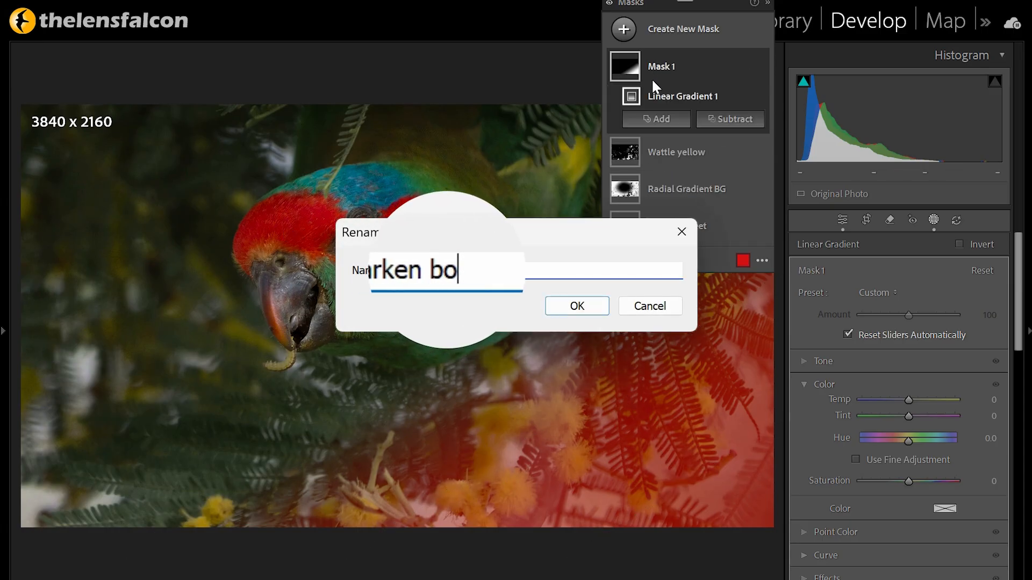
text(ttom right)
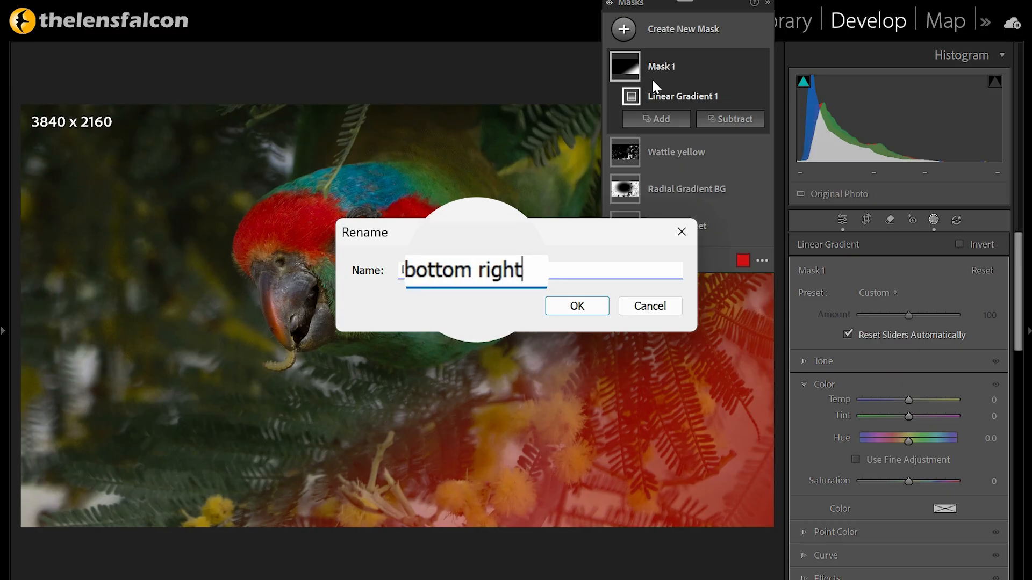
key(Return)
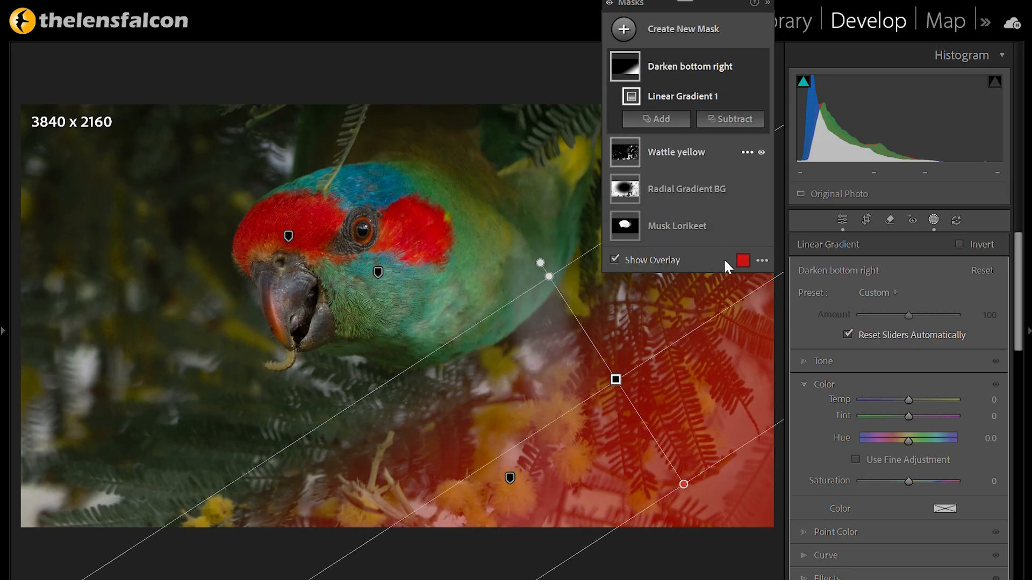
Expand the Darken bottom right mask's Tone adjustments and set its Exposure to -0.70
click(805, 365)
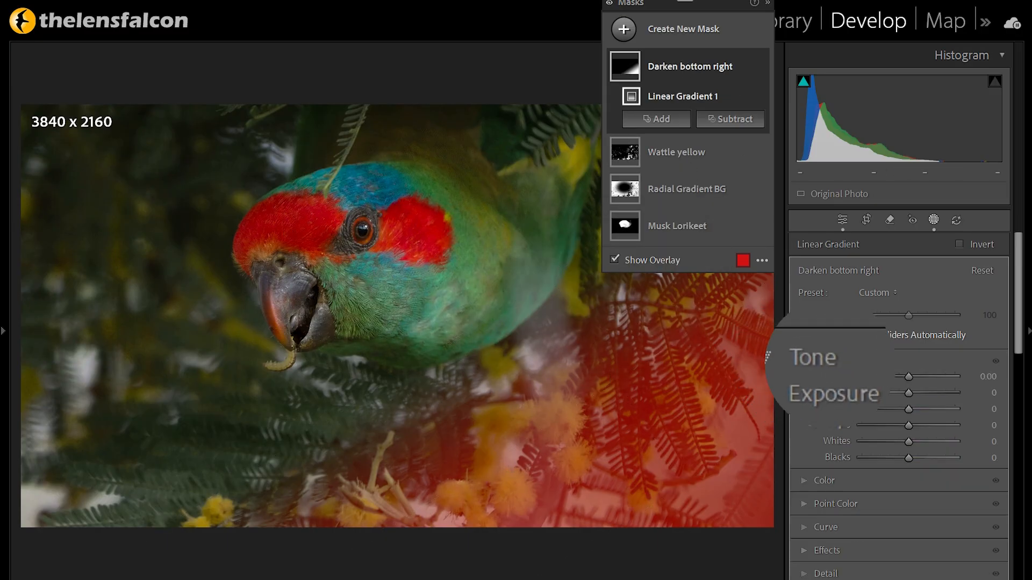
click(992, 383)
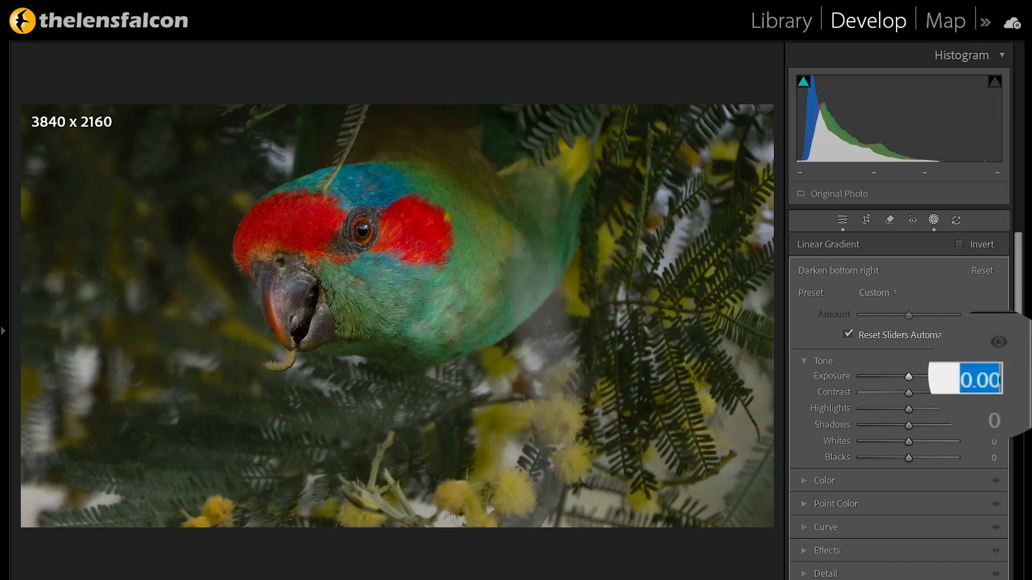
key(Down)
key(Down)
key(Down)
key(Down)
key(Down)
key(Down)
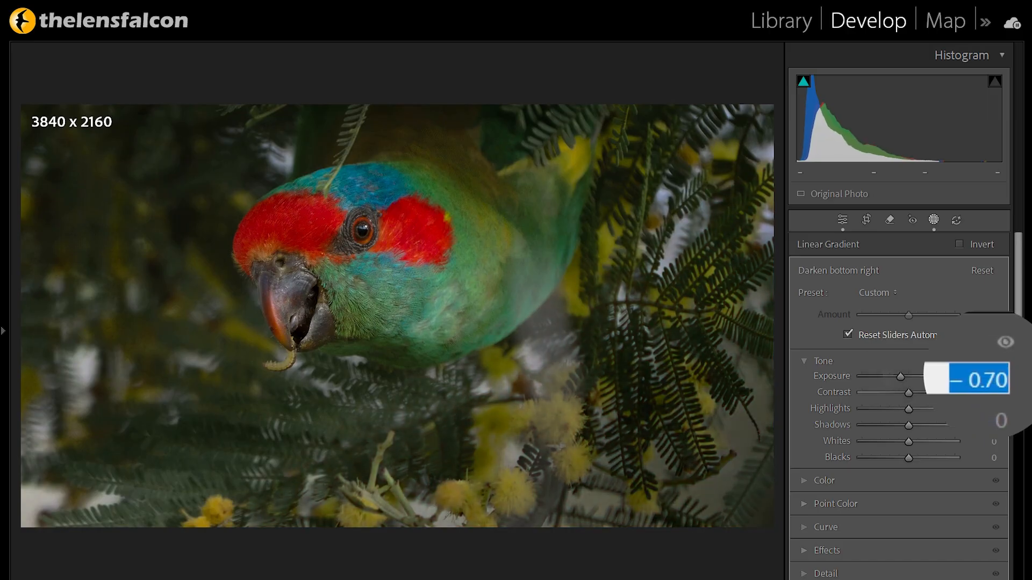
key(Return)
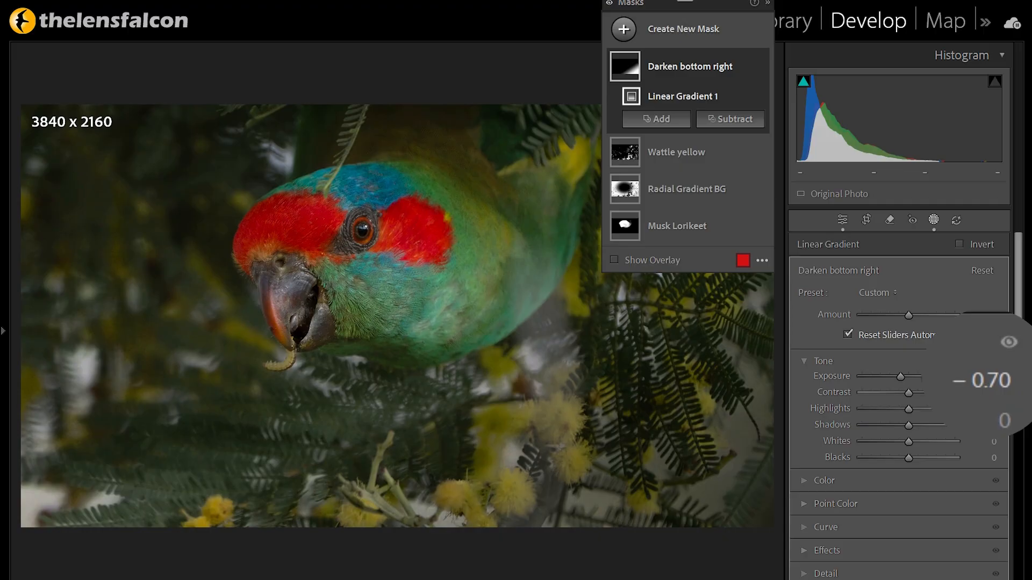
Toggle the Darken bottom right mask off and on to compare its darkening effect
click(625, 66)
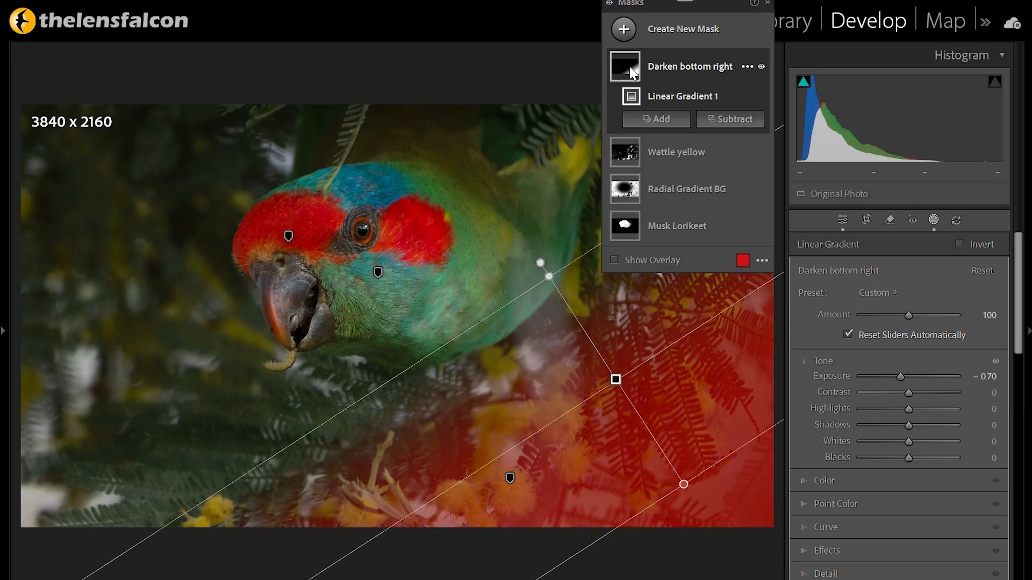
click(761, 66)
click(758, 68)
click(758, 68)
click(759, 69)
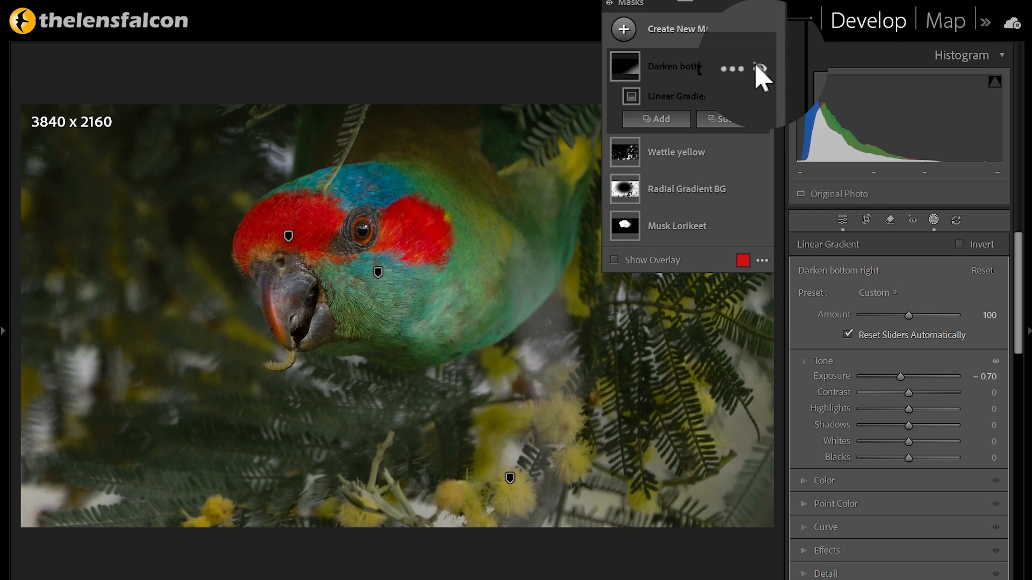
click(759, 69)
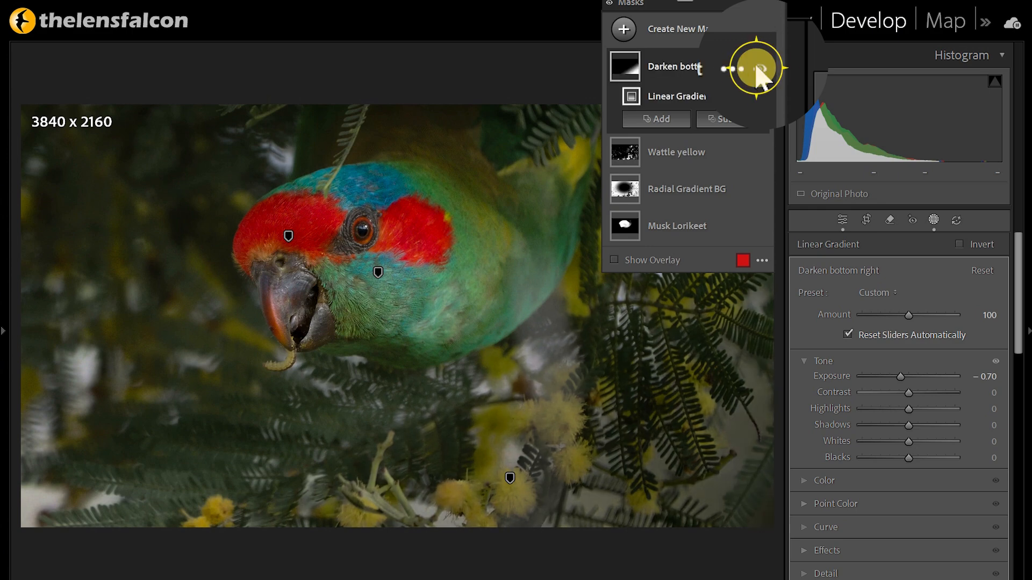
Create another Linear Gradient mask running diagonally from the photo's upper-left corner down to the bird's beak
click(625, 29)
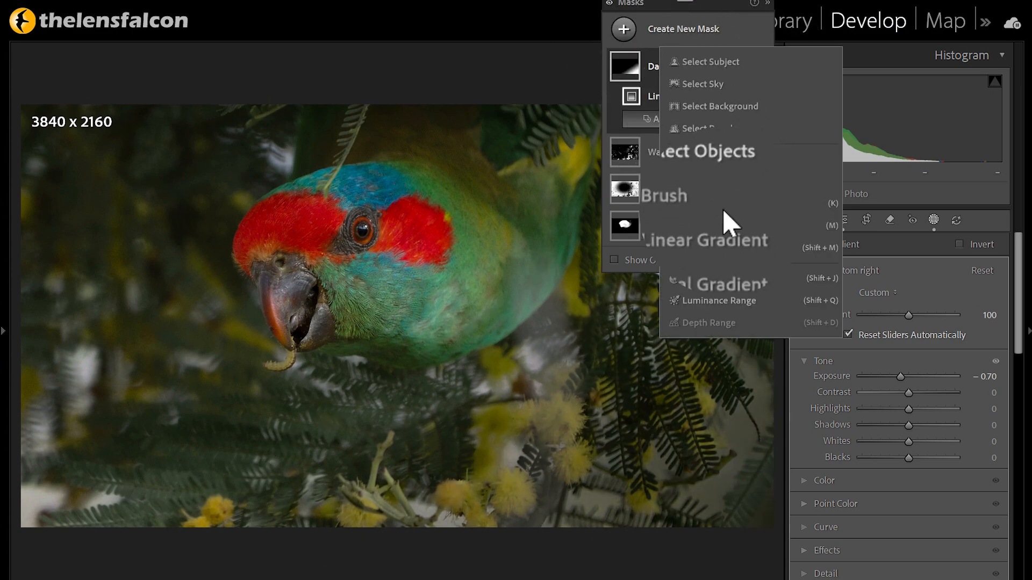
click(732, 226)
key(Escape)
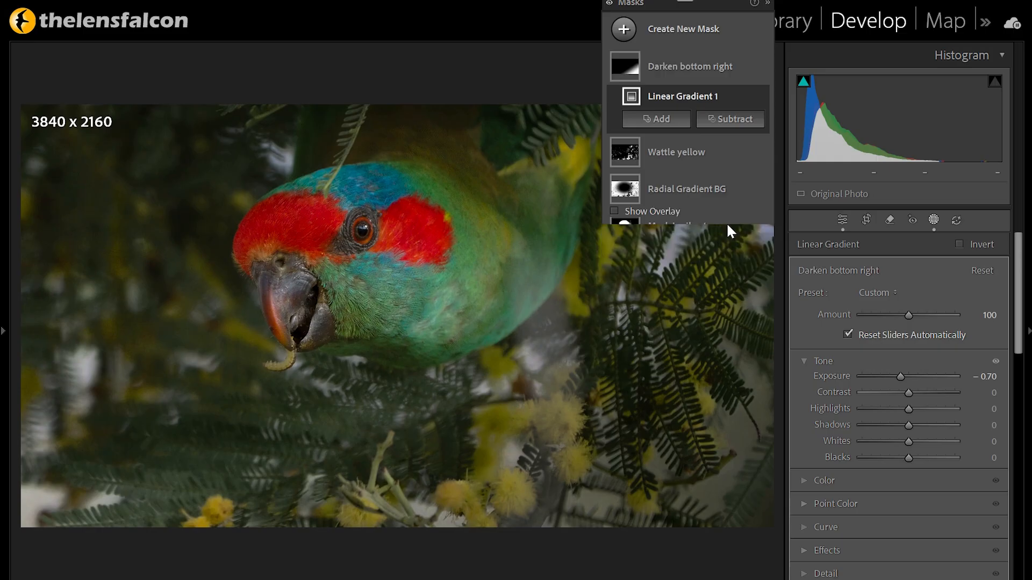
drag(125, 166, 287, 366)
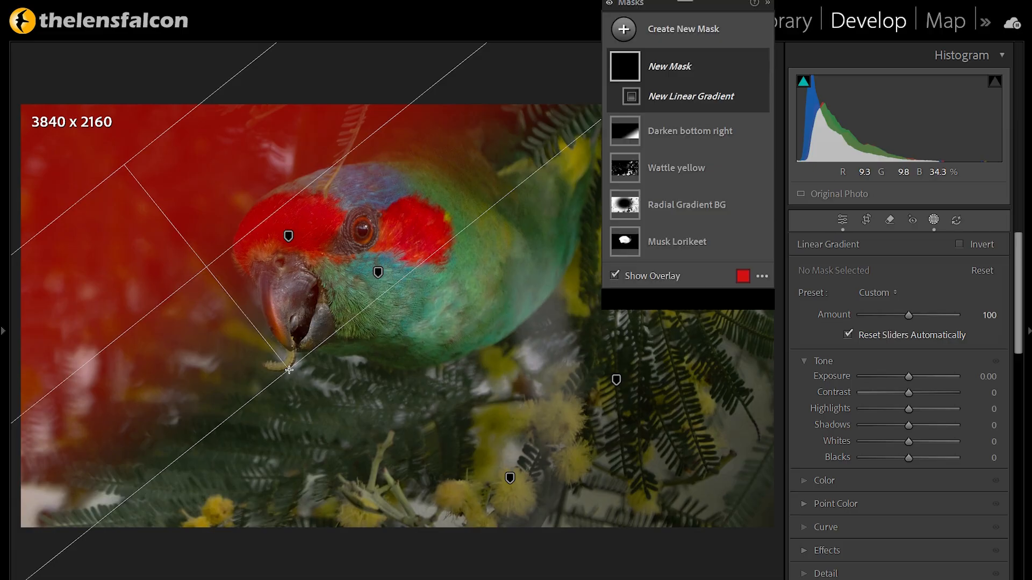
Rename the upper-left linear gradient mask as Darken top left
double_click(666, 69)
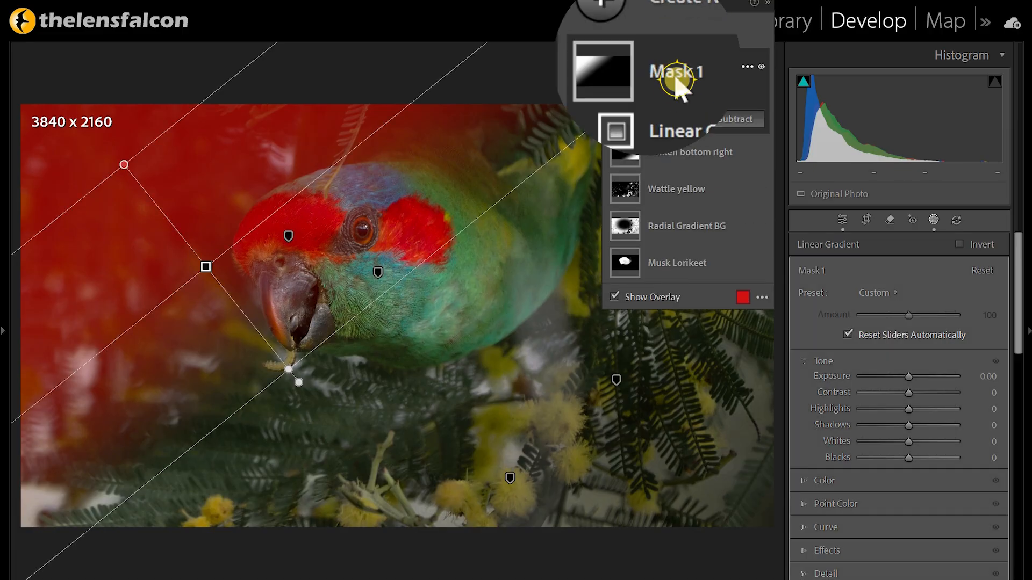
text(Da)
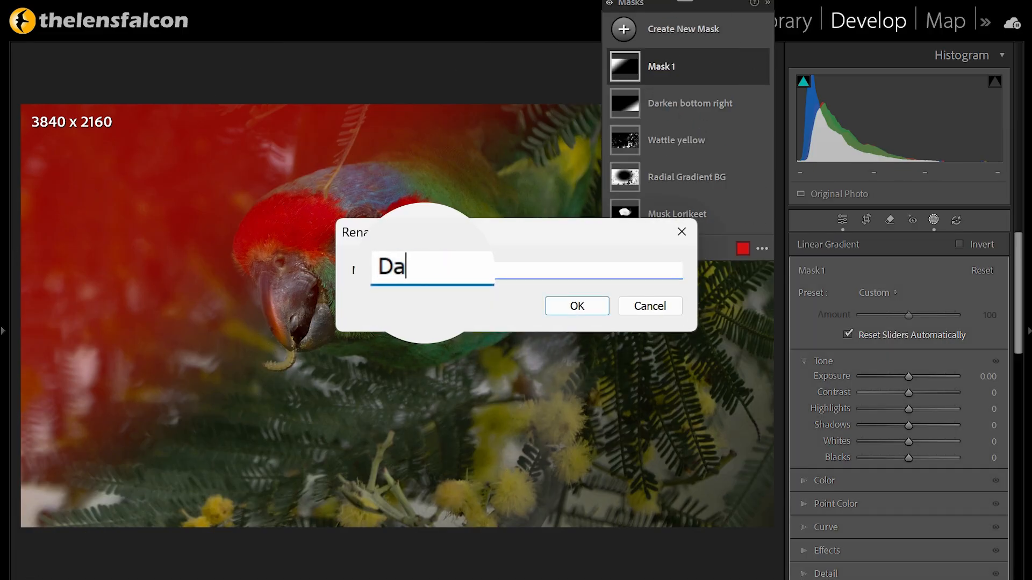
text(rken )
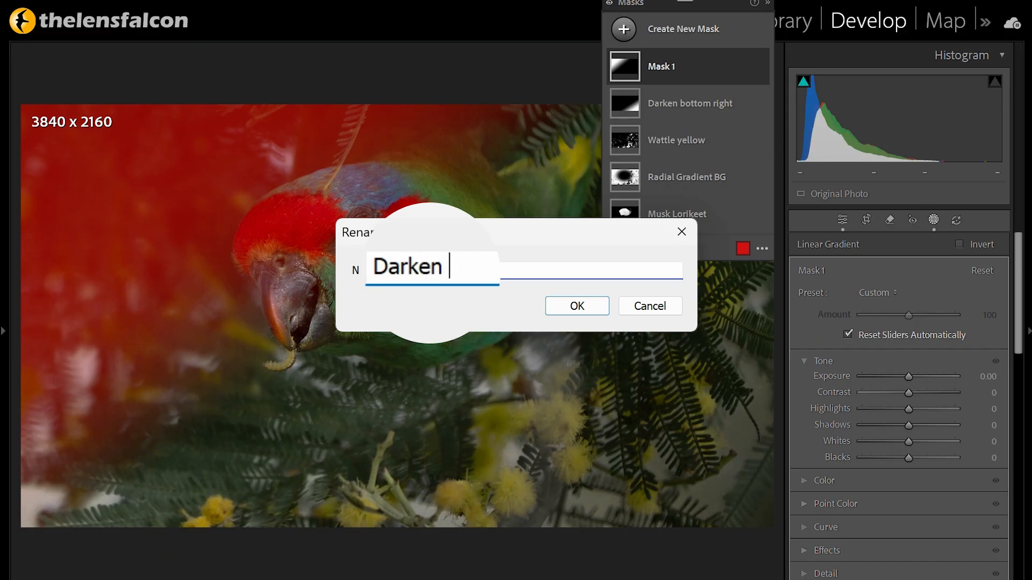
text(top le)
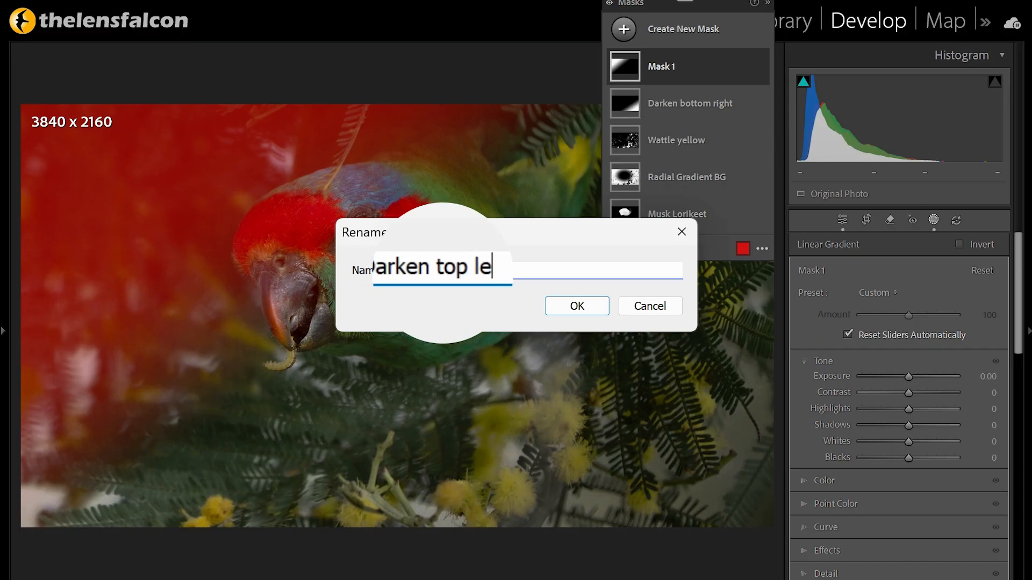
text(ft)
key(Return)
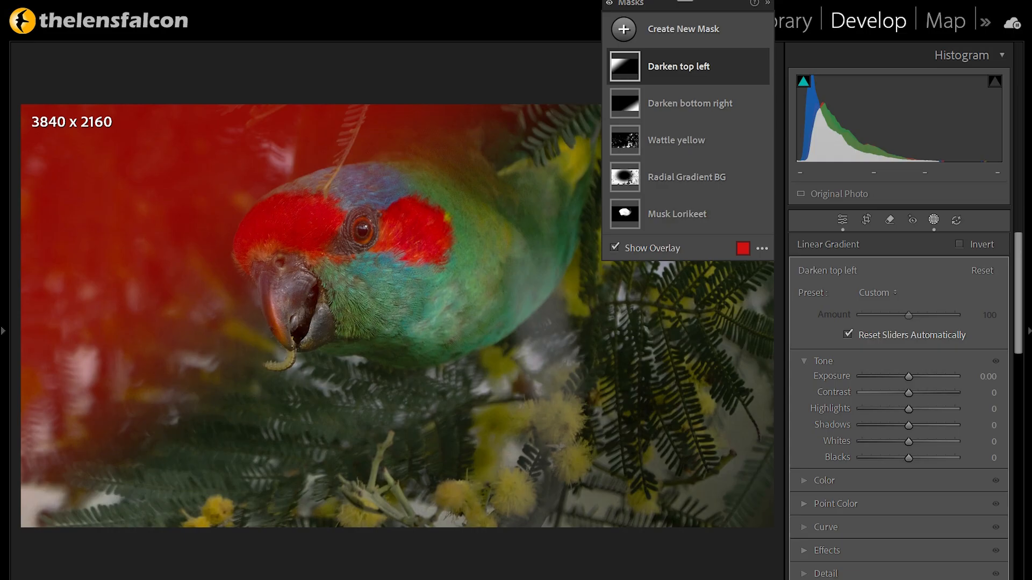
Set the Darken top left mask's Exposure to -0.70
click(988, 377)
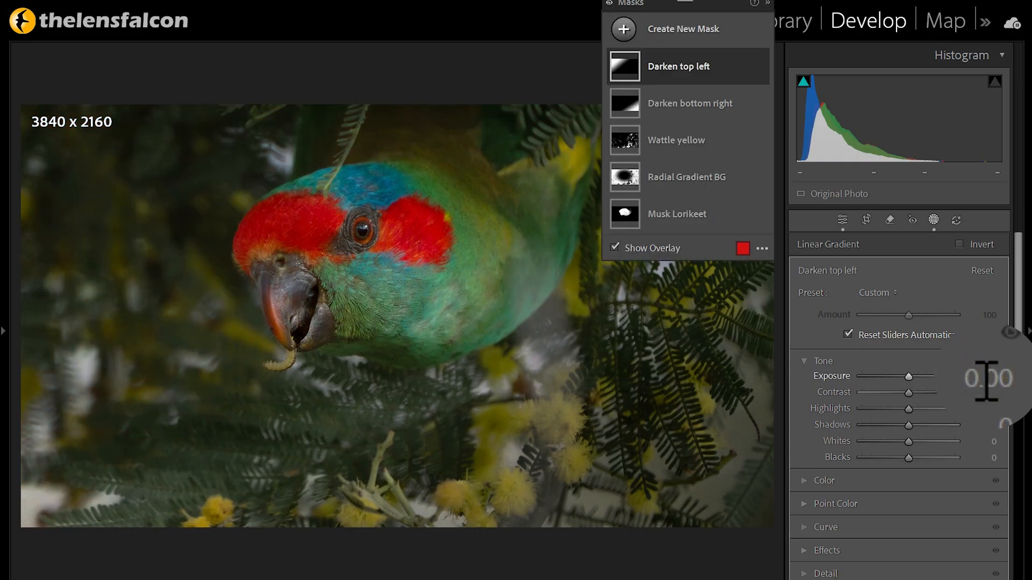
key(Down)
key(Down)
key(Down)
key(Down)
key(Down)
key(Down)
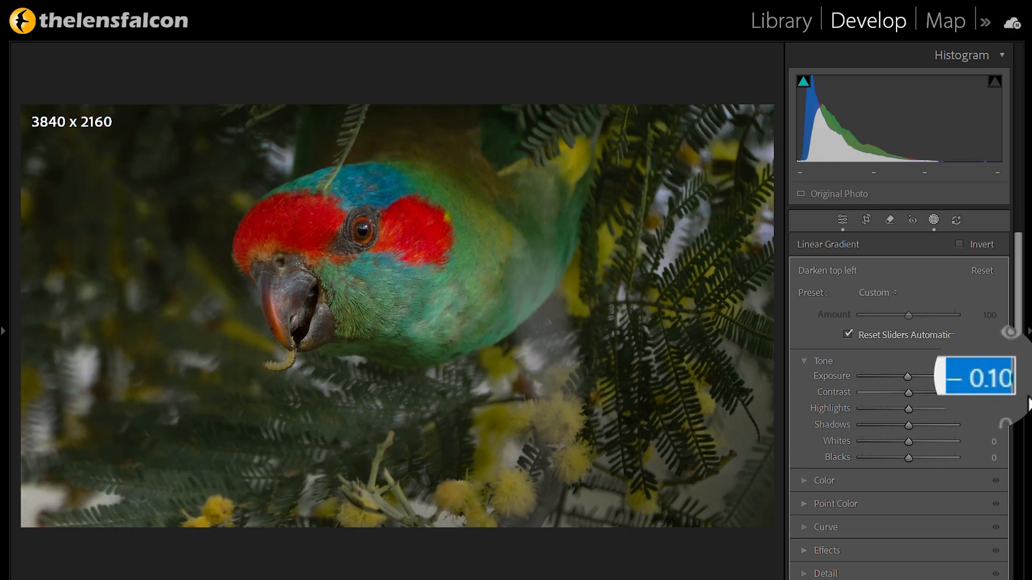
key(Down)
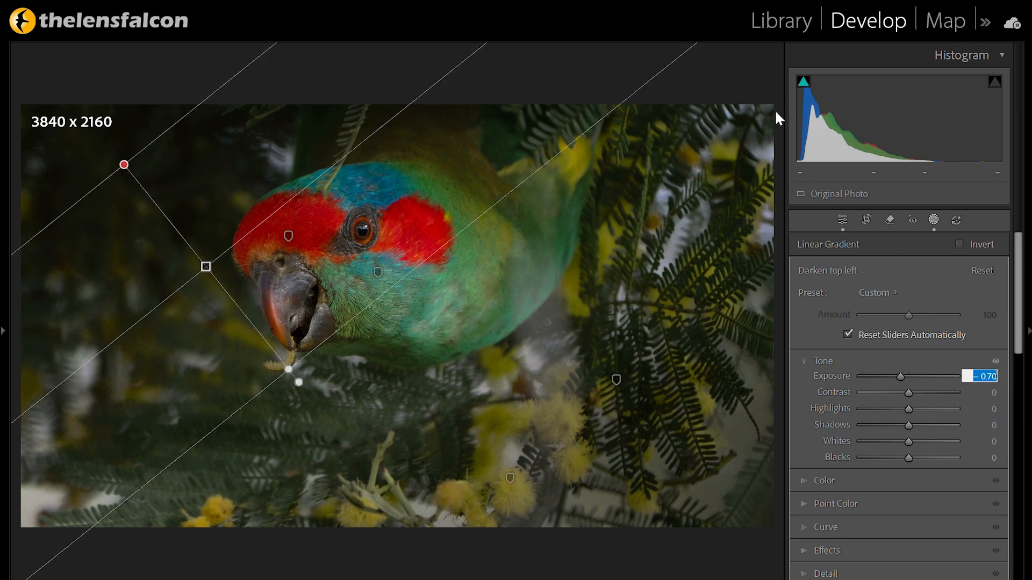
key(Return)
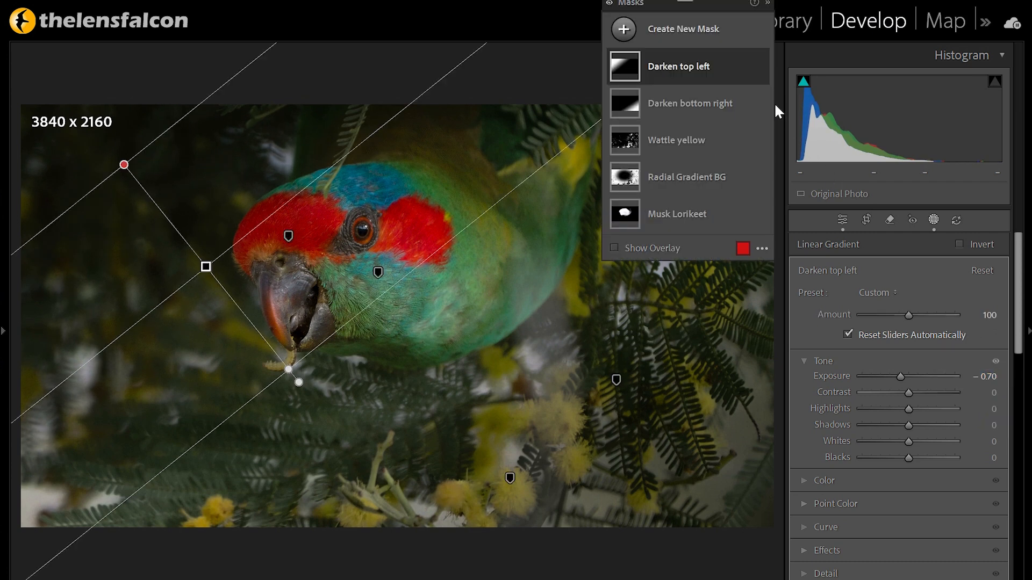
Toggle the Darken top left mask off and on to compare its effect
click(760, 67)
click(760, 67)
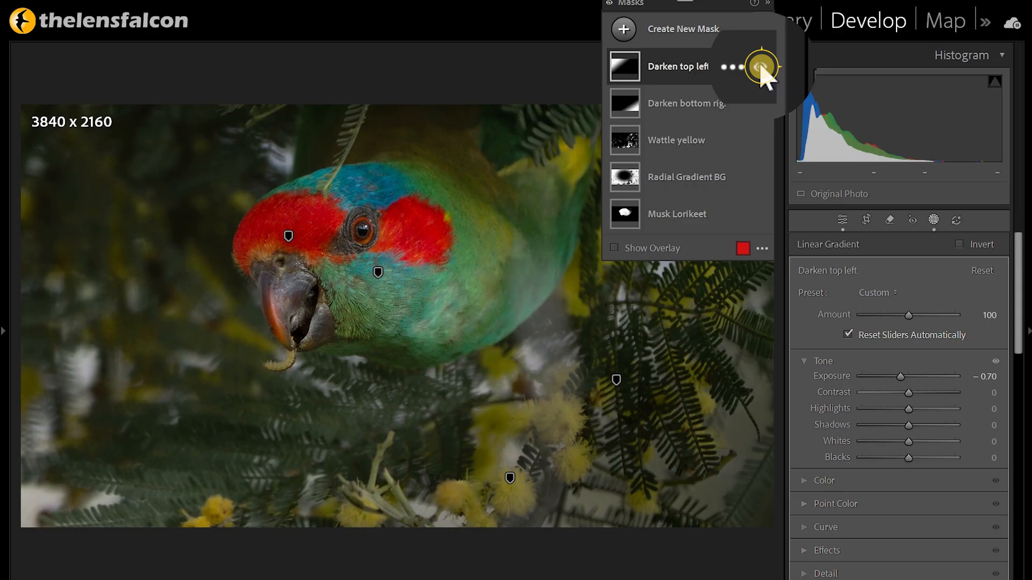
Compare the photo once more with and without the Darken top left mask
click(760, 67)
click(760, 66)
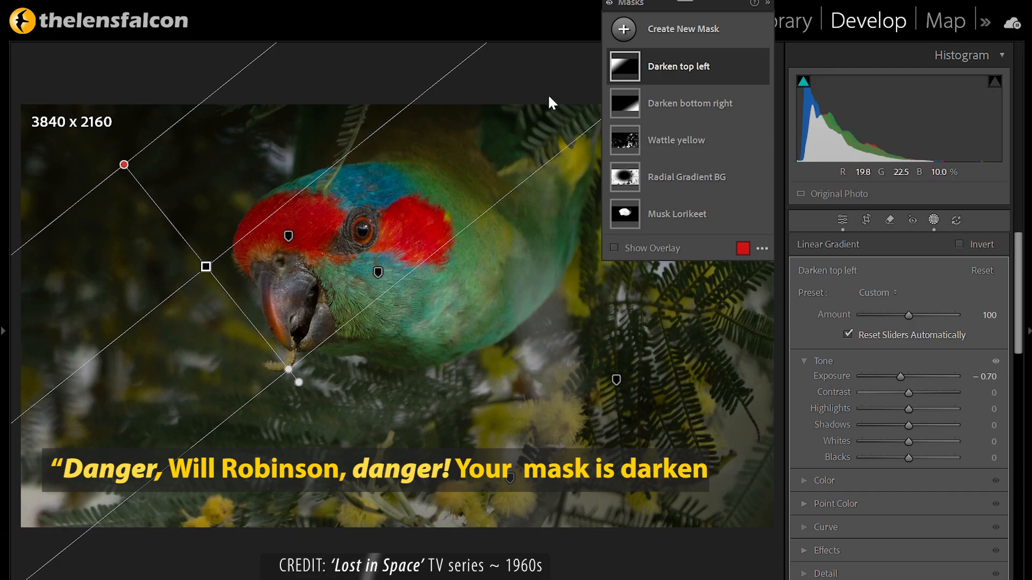
Expand the Darken top left mask and subtract the bird from it using Select Subject
mouse_move(632, 72)
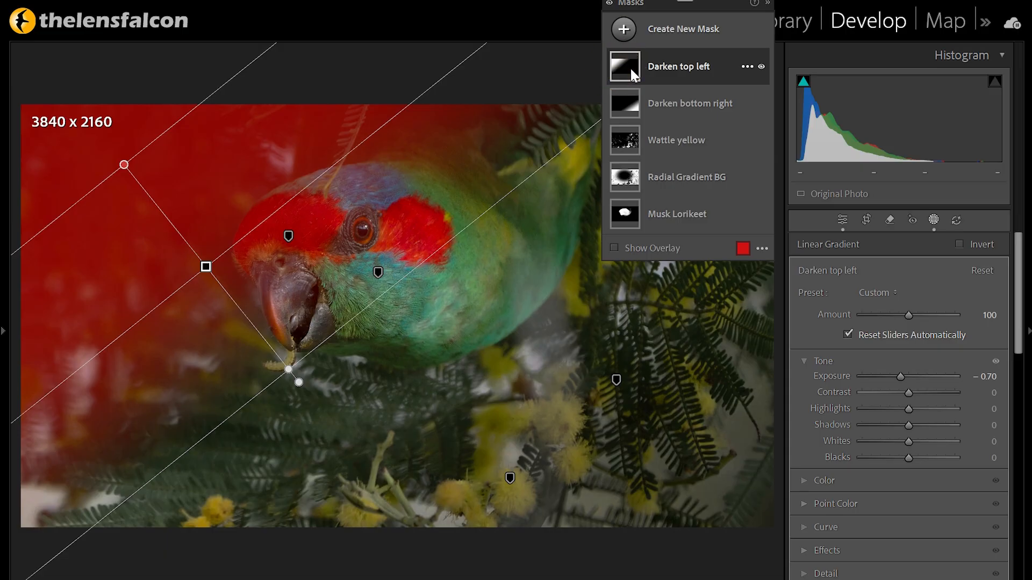
click(630, 67)
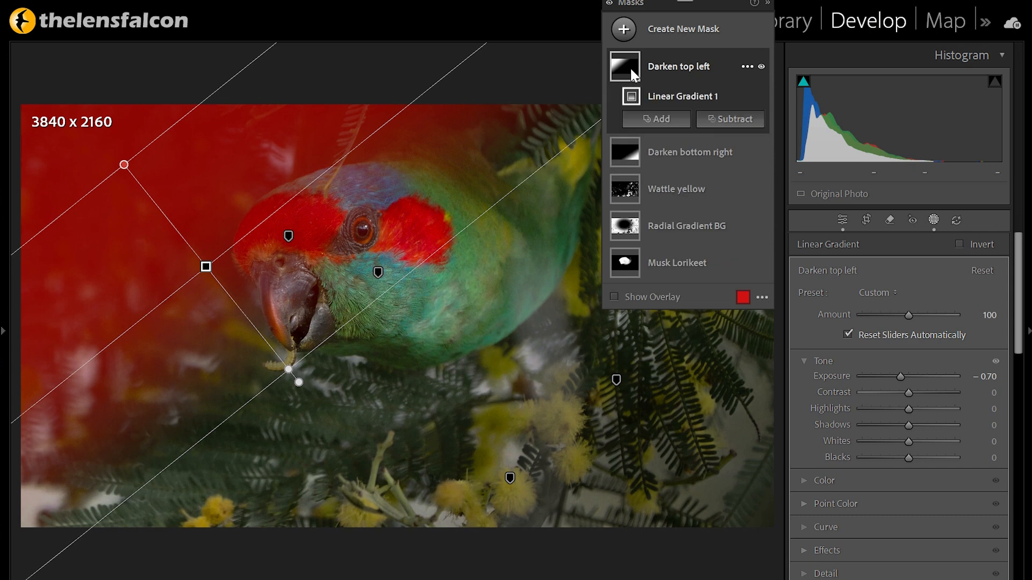
click(709, 129)
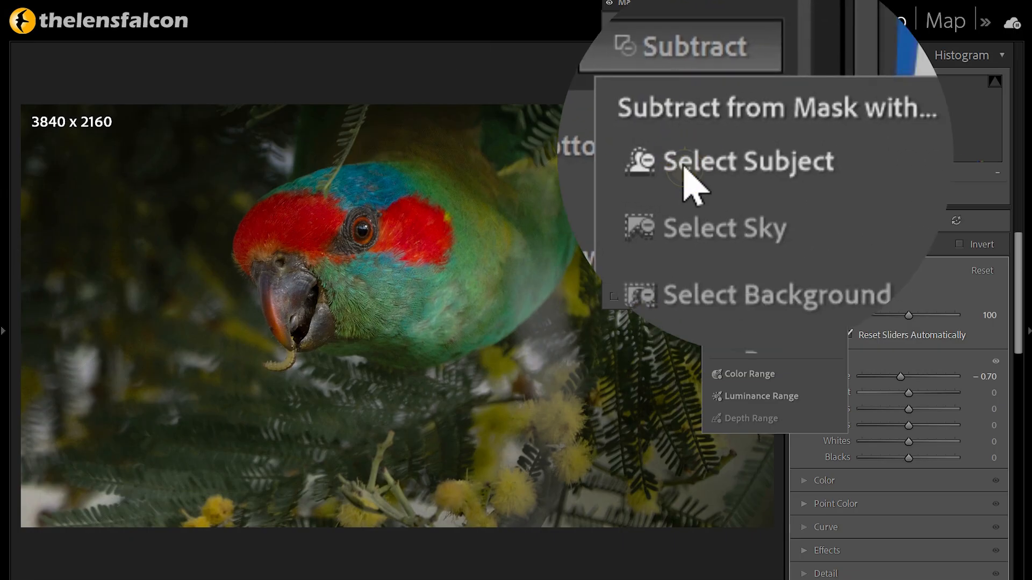
click(730, 156)
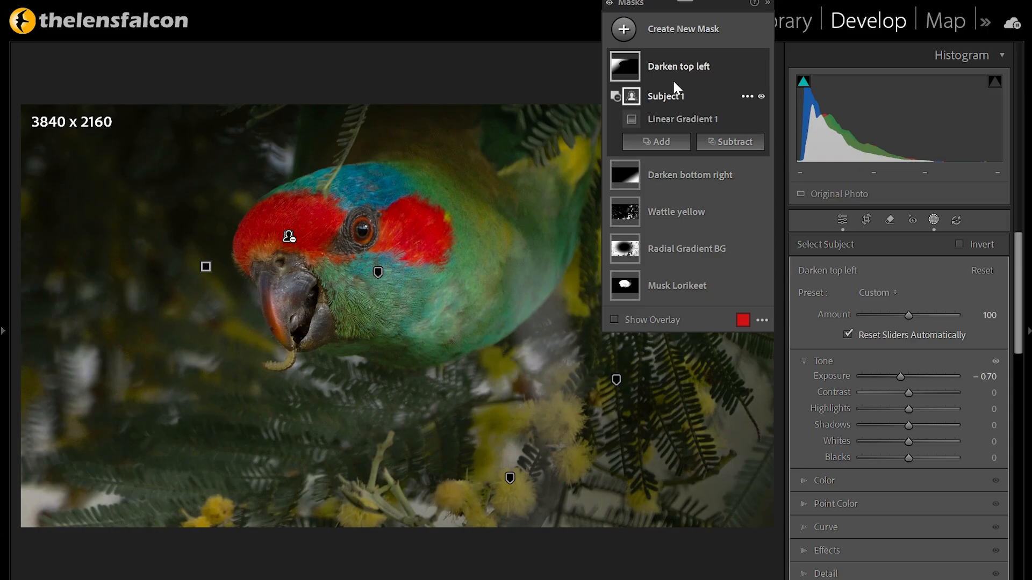
Preview the Darken top left mask's overlay with the subject subtracted, and switch the mask off and on twice to compare
mouse_move(629, 66)
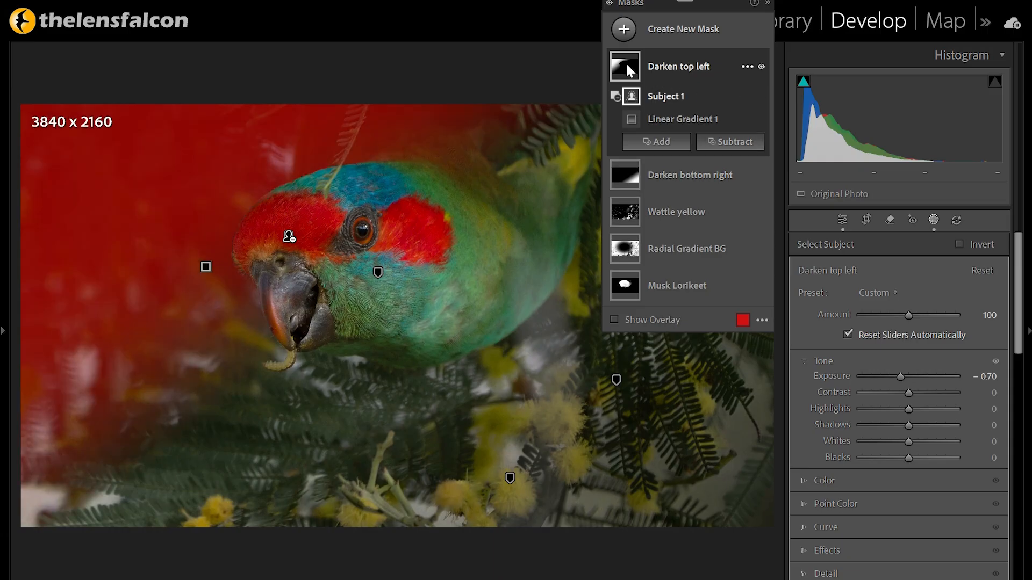
click(760, 66)
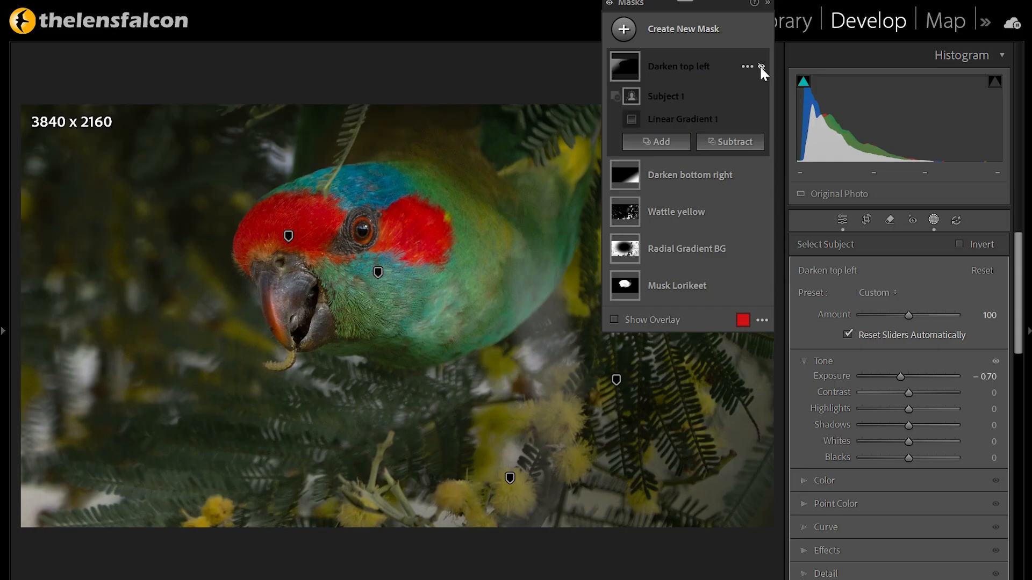
click(761, 66)
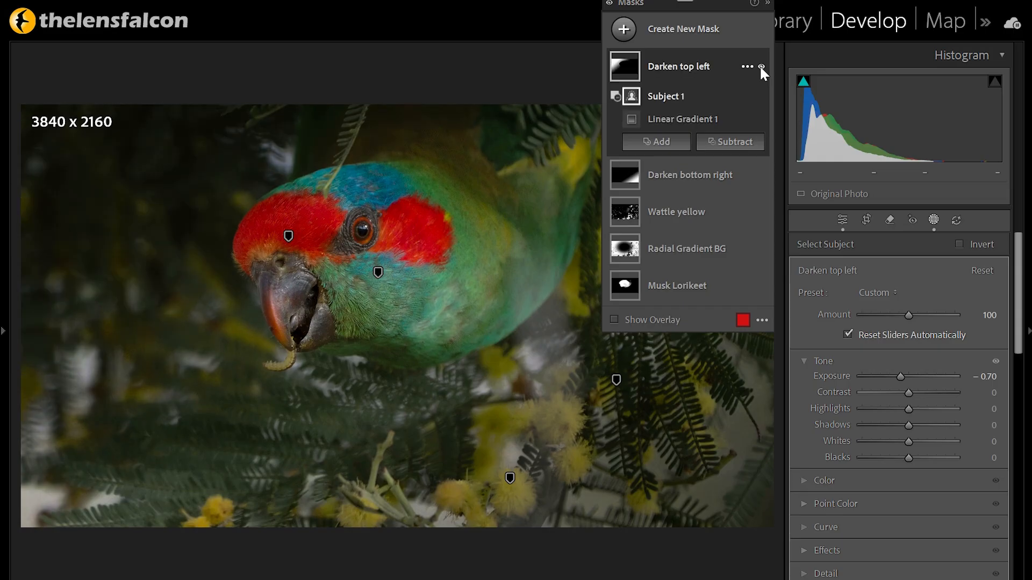
click(760, 66)
click(760, 67)
mouse_move(623, 70)
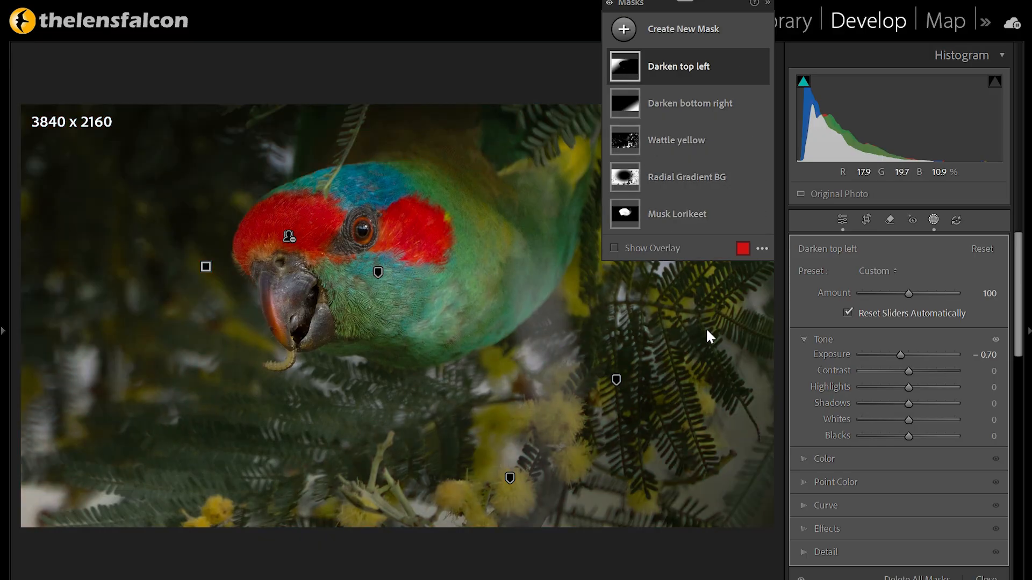
Hide all five masks one by one, from Darken top left down to Musk Lorikeet
click(761, 66)
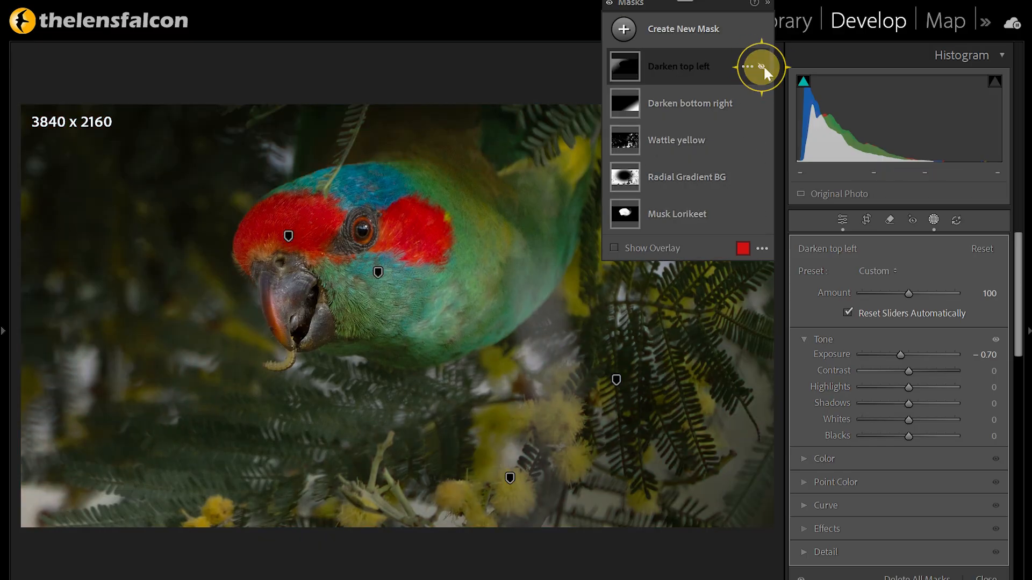
click(763, 103)
click(761, 139)
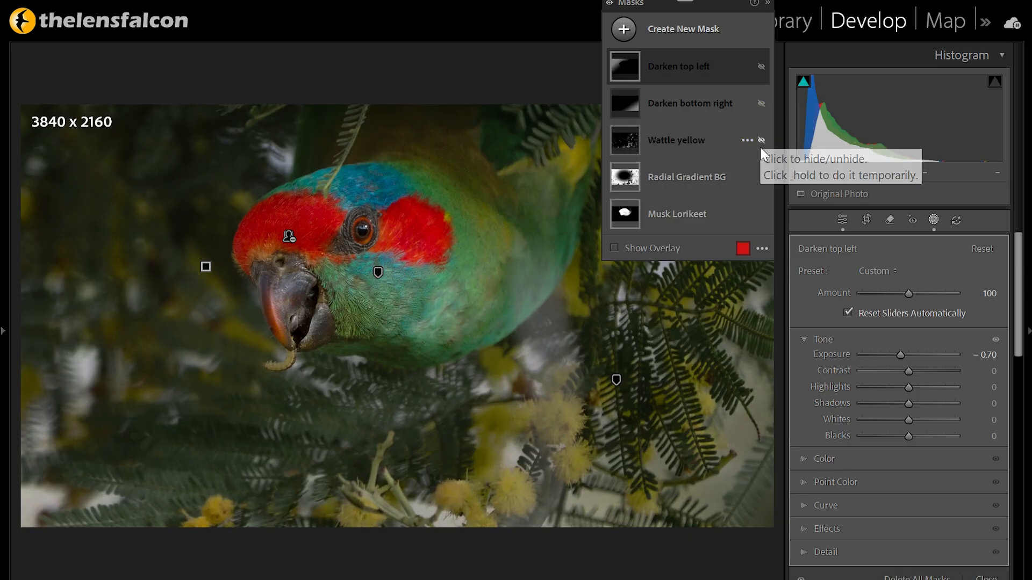
click(761, 177)
click(761, 213)
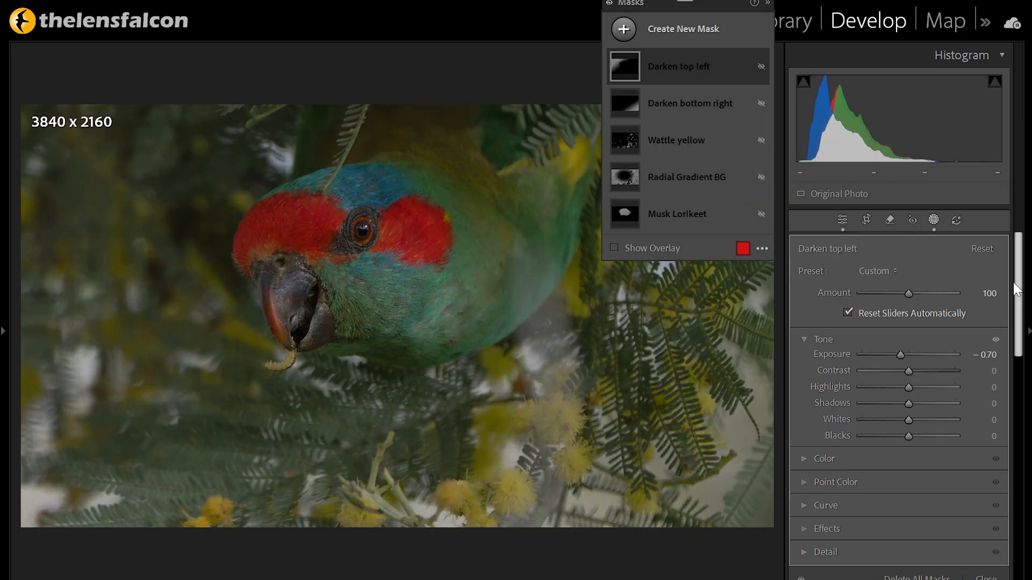
Close masking and toggle the Basic adjustments off and on to compare the global edit with the original
click(805, 337)
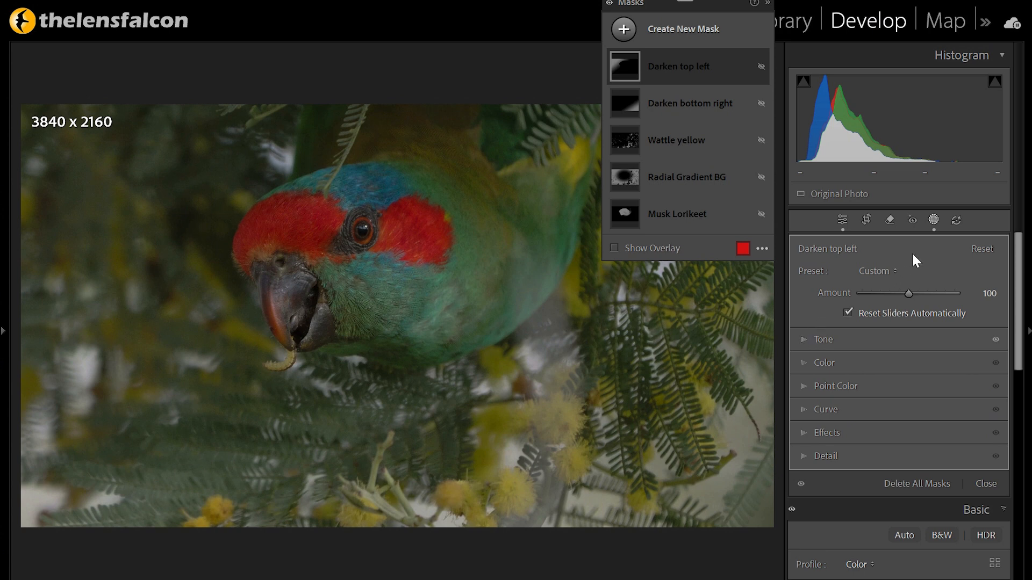
click(933, 220)
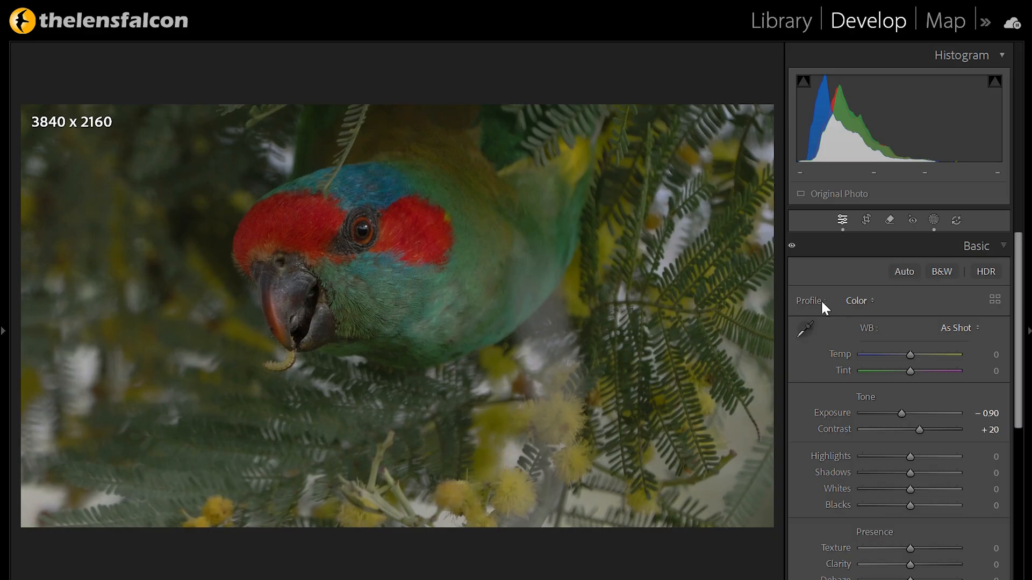
click(1004, 249)
click(792, 246)
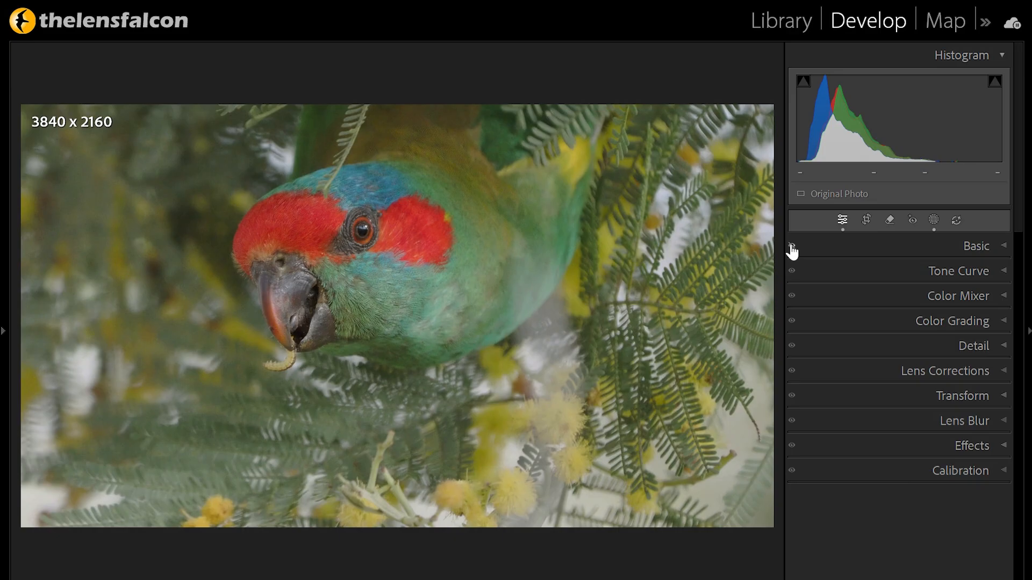
click(792, 246)
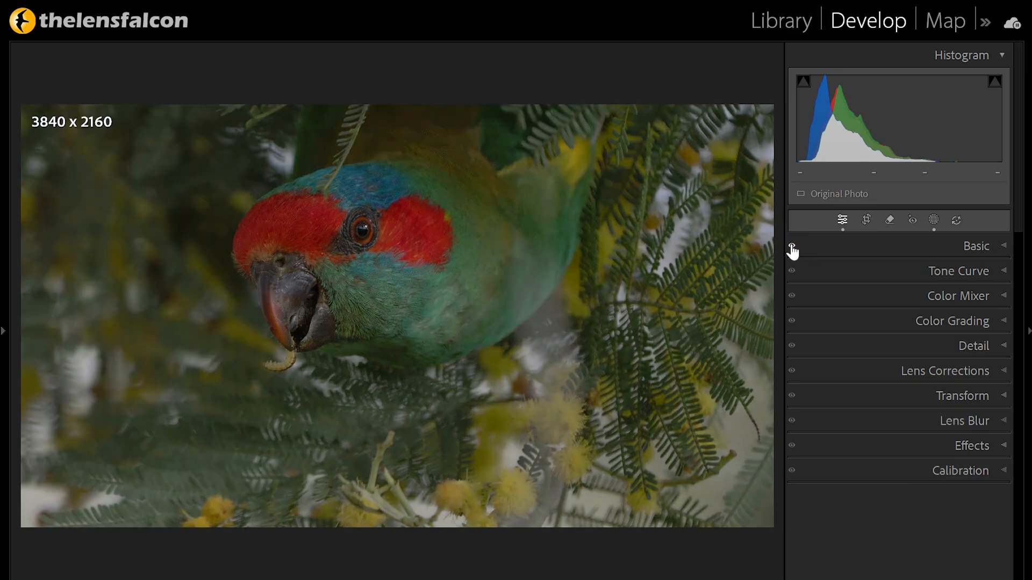
Reopen masking, unhide the five masks one by one from Musk Lorikeet up to Darken top left, and close masking
click(934, 221)
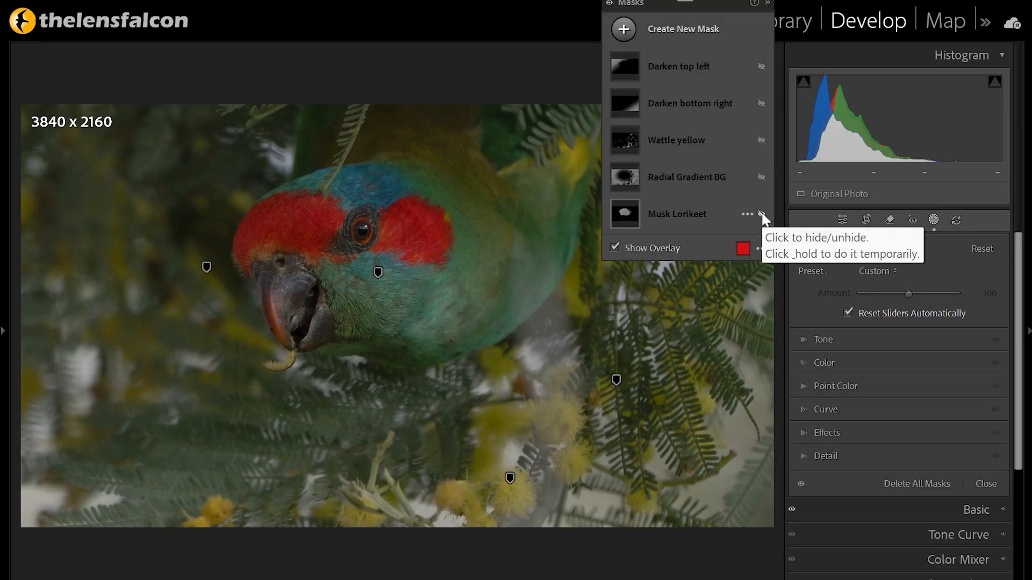
click(761, 213)
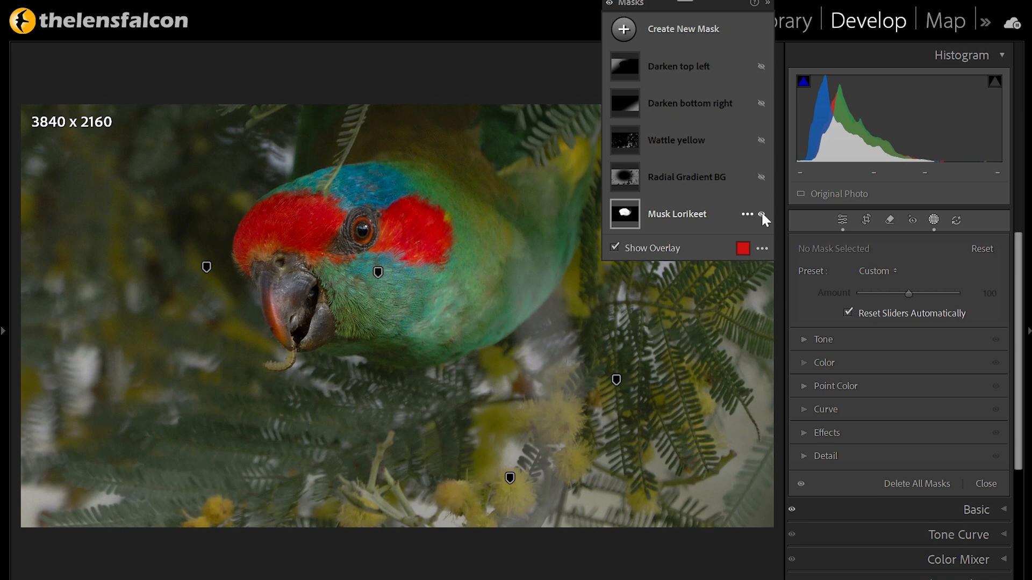
click(762, 177)
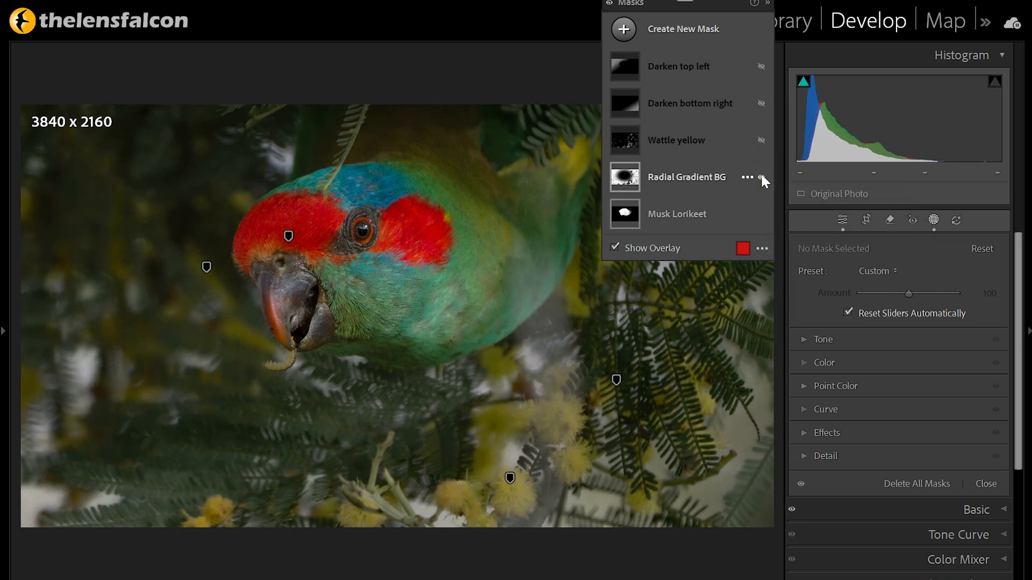
click(761, 140)
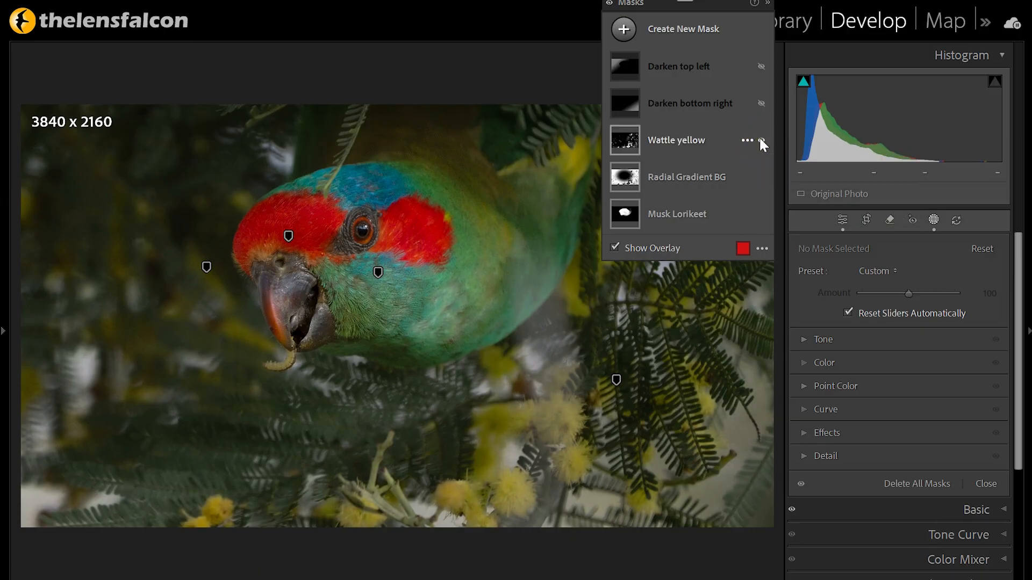
click(761, 103)
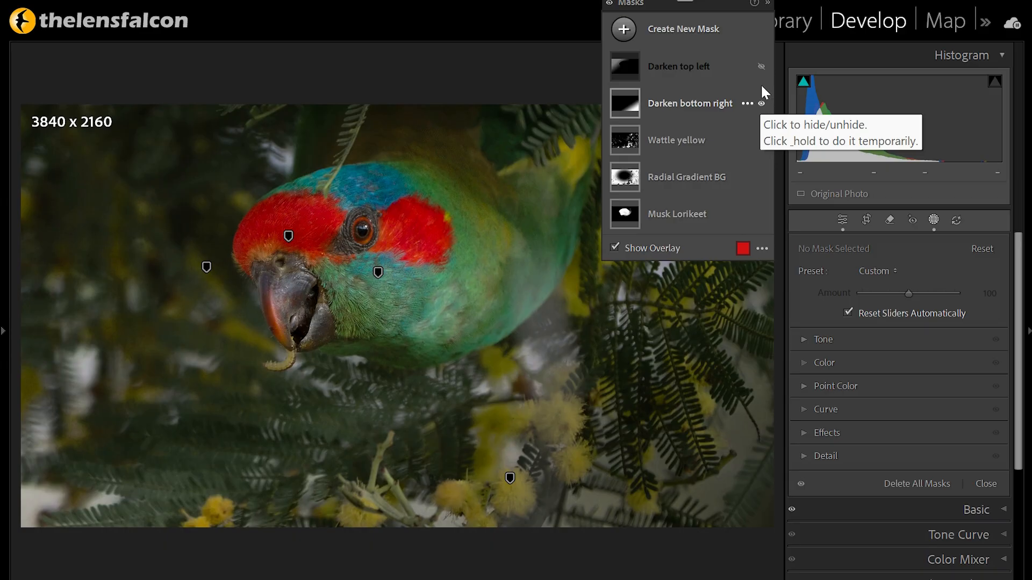
click(761, 66)
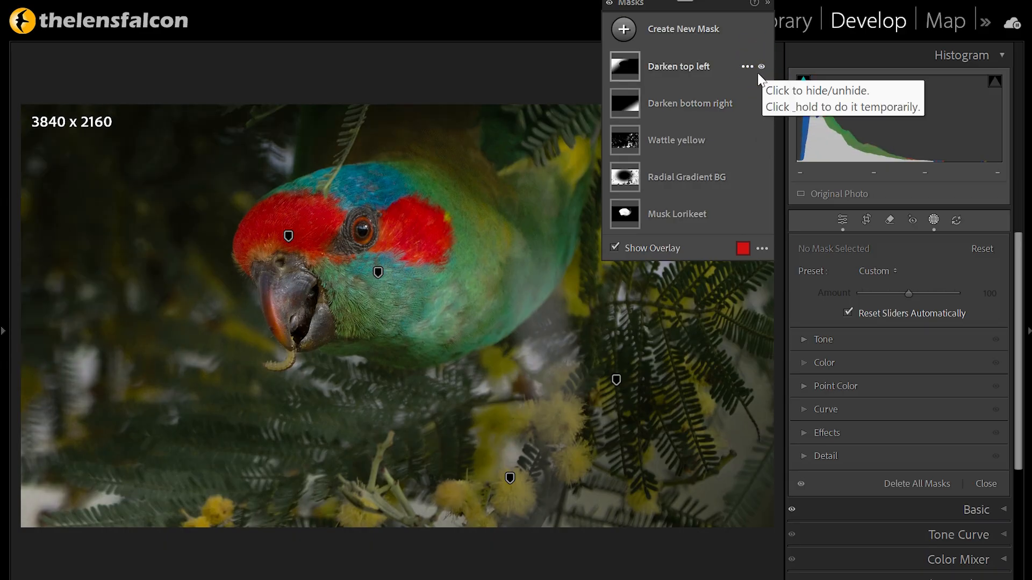
click(934, 220)
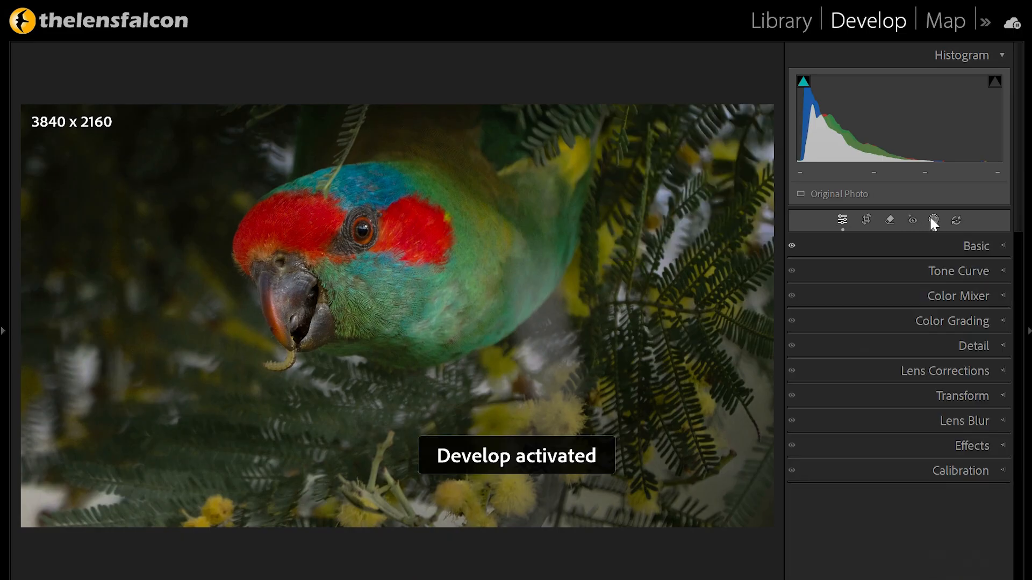